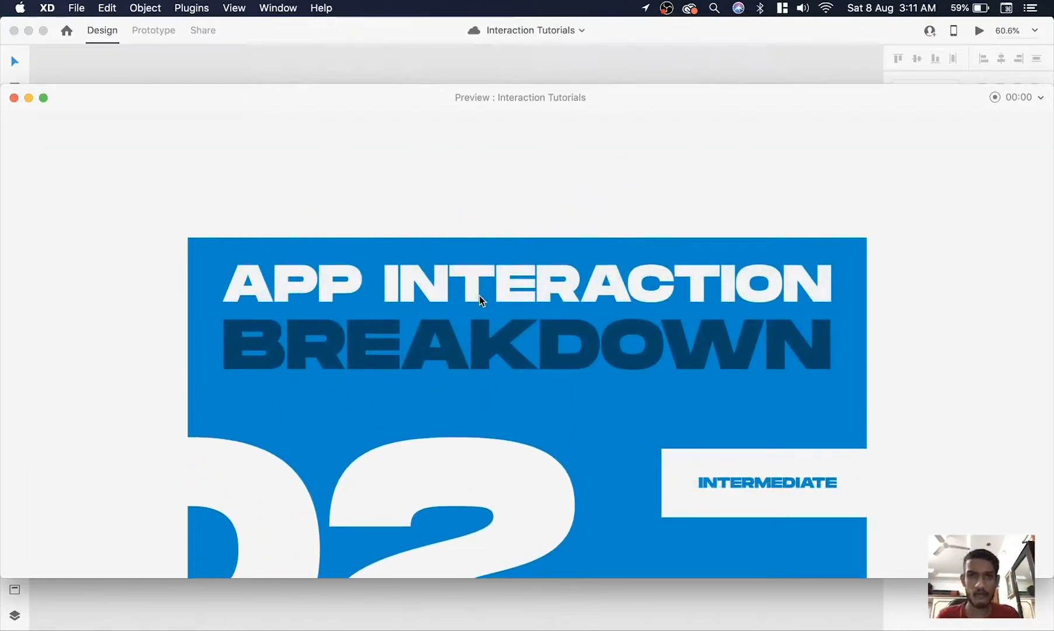
Switch to Safari and review the Wander app interactions shot on Dribbble along with the designer's profile preview
{"action": "key", "text": "super+Tab"}
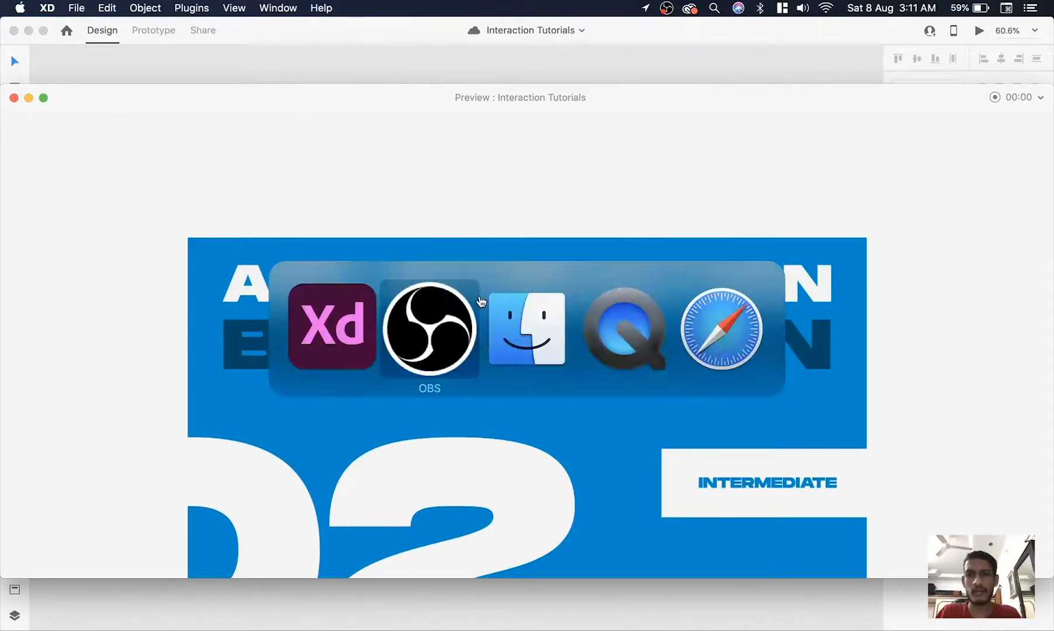
{"action": "key", "text": "super+Tab"}
{"action": "key", "text": "super+Tab"}
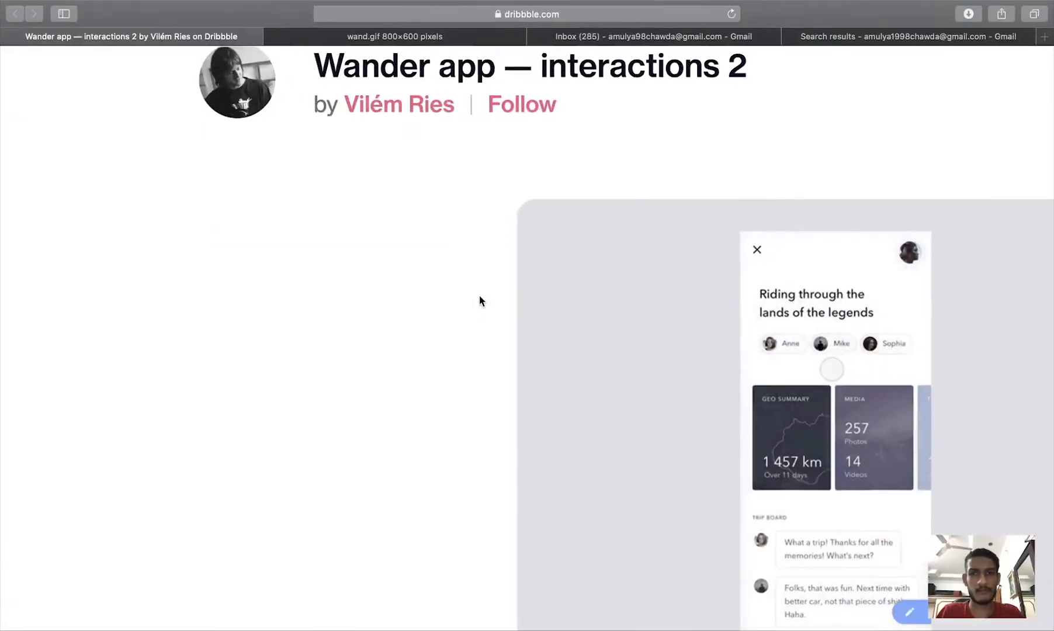
{"action": "left_click", "coordinate": [386, 38]}
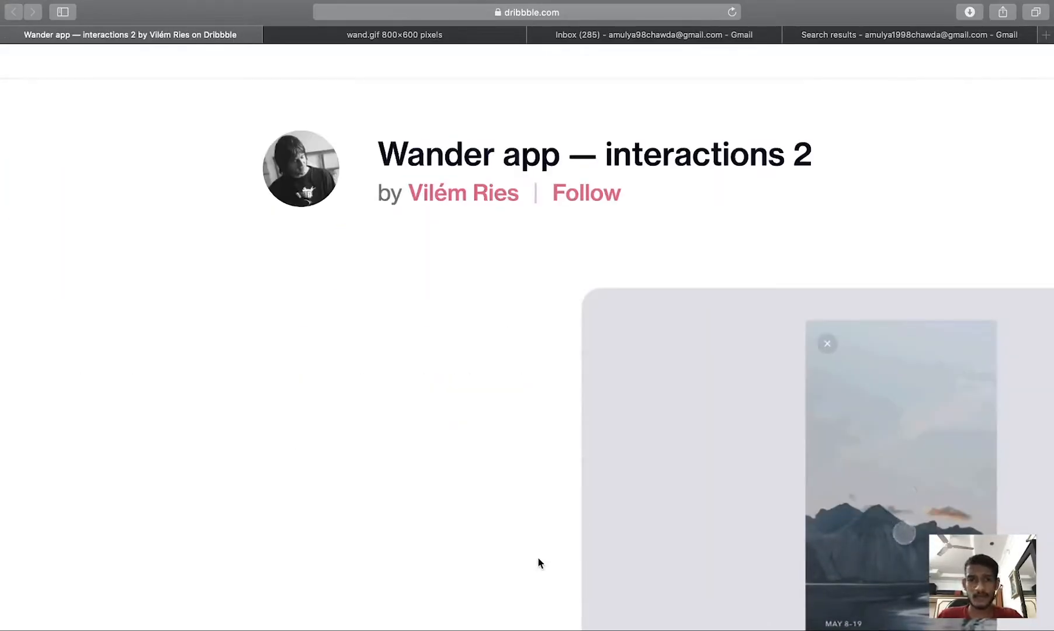
{"action": "mouse_move", "coordinate": [490, 195]}
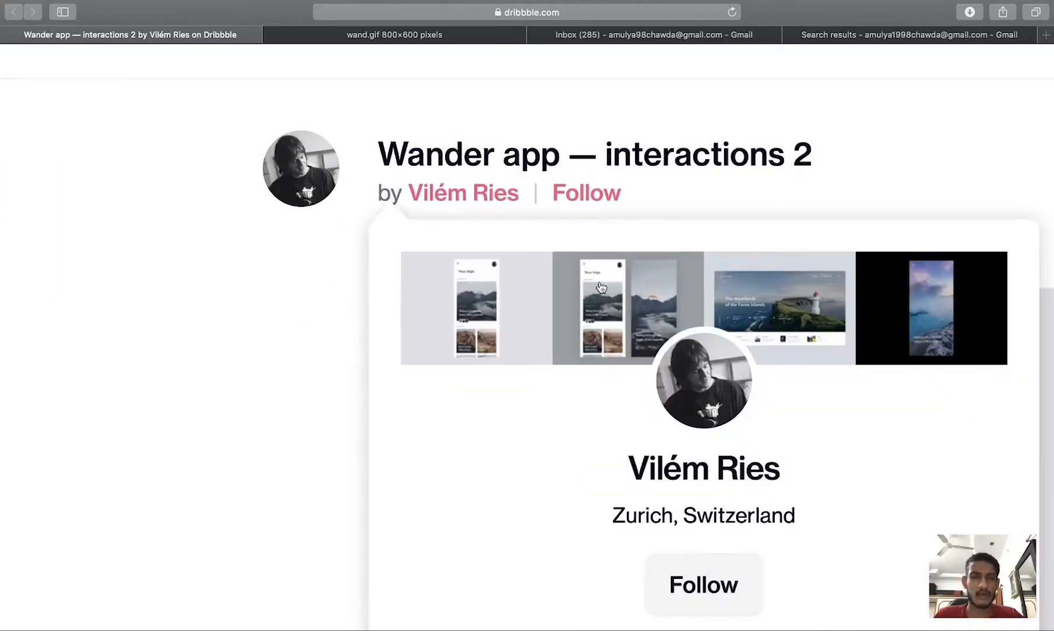
{"action": "scroll", "coordinate": [690, 374], "scroll_direction": "down", "scroll_amount": 2}
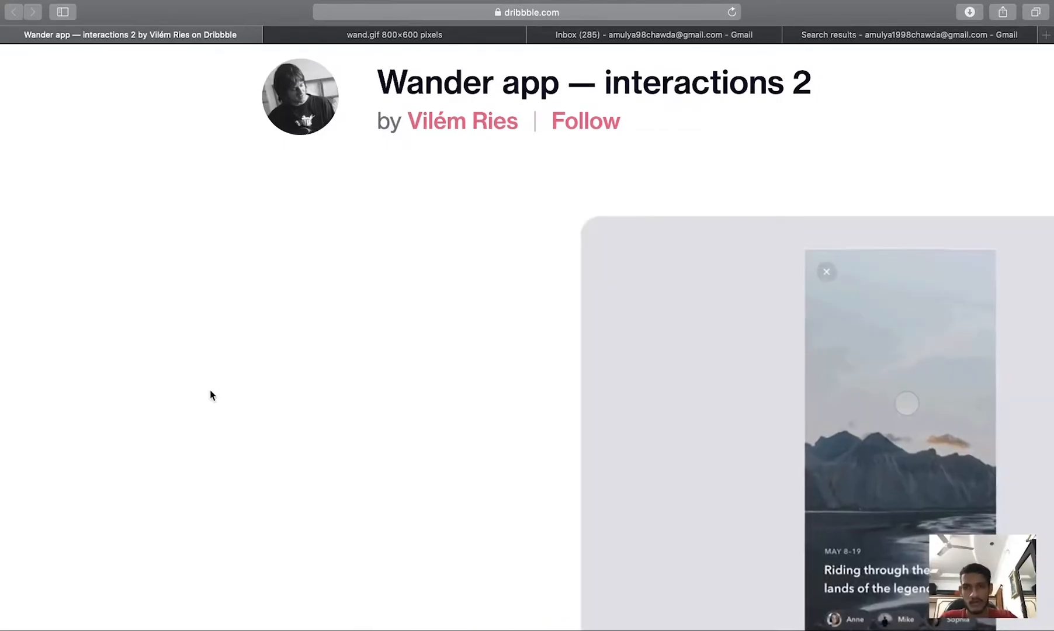
Switch to Adobe XD and close the prototype preview window
{"action": "key", "text": "ctrl+Up"}
{"action": "left_click", "coordinate": [812, 382]}
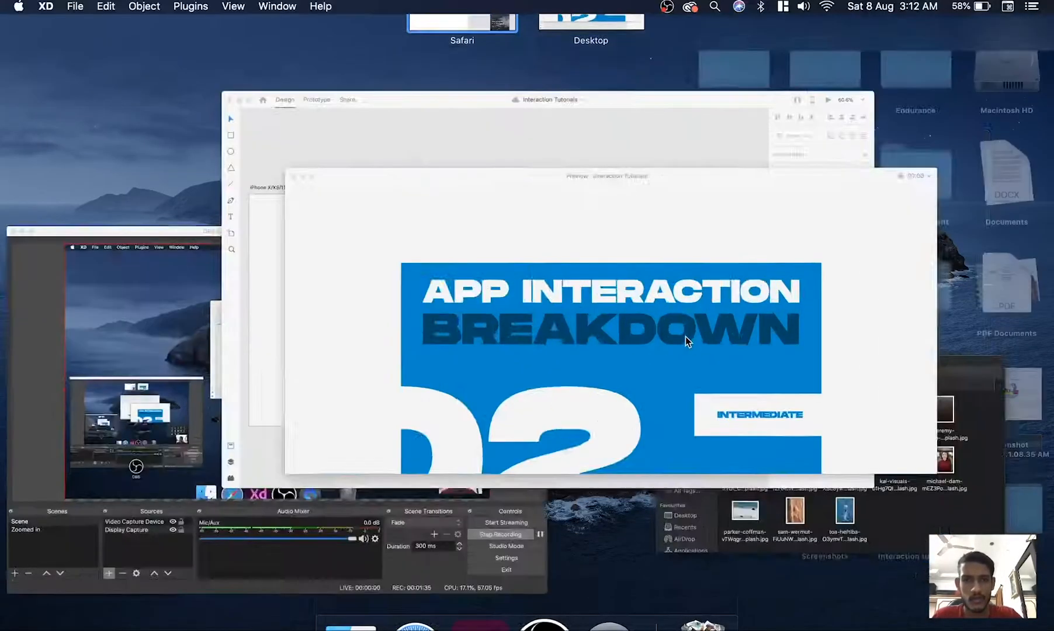
{"action": "left_click", "coordinate": [10, 96]}
Examine and compare the three reference screens: the trips overview, the full-screen trip image and the trip details
{"action": "left_click", "coordinate": [381, 204]}
{"action": "scroll", "coordinate": [381, 205], "scroll_direction": "down", "scroll_amount": 2}
{"action": "scroll", "coordinate": [383, 204], "scroll_direction": "down", "scroll_amount": 5}
{"action": "left_click", "coordinate": [392, 346]}
{"action": "scroll", "coordinate": [393, 346], "scroll_direction": "down", "scroll_amount": 4}
{"action": "left_click", "coordinate": [393, 346]}
{"action": "scroll", "coordinate": [393, 347], "scroll_direction": "up", "scroll_amount": 10}
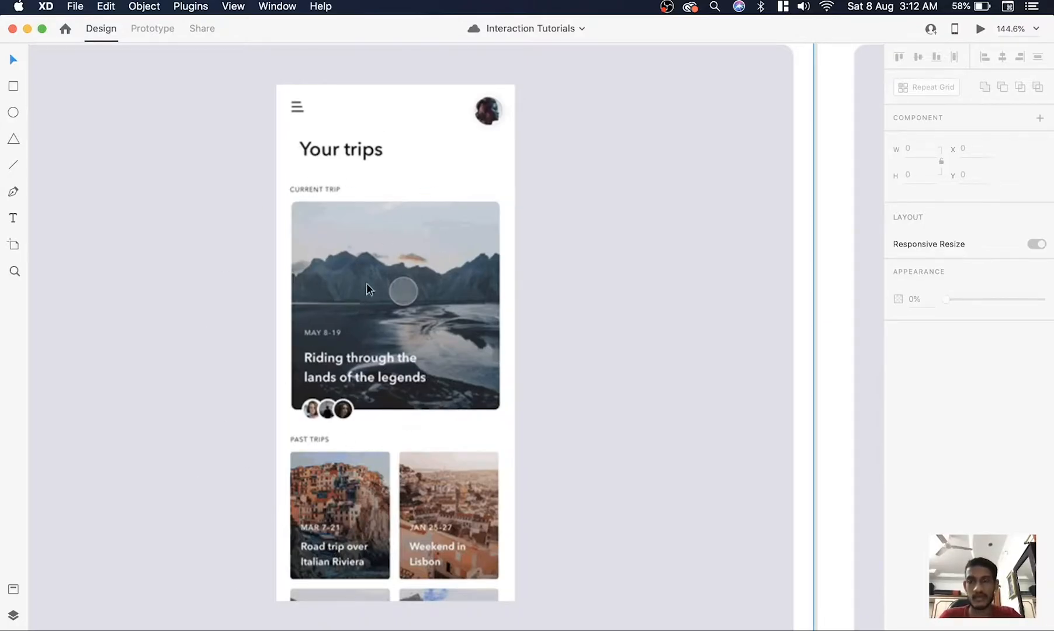
{"action": "scroll", "coordinate": [415, 285], "scroll_direction": "right", "scroll_amount": 12}
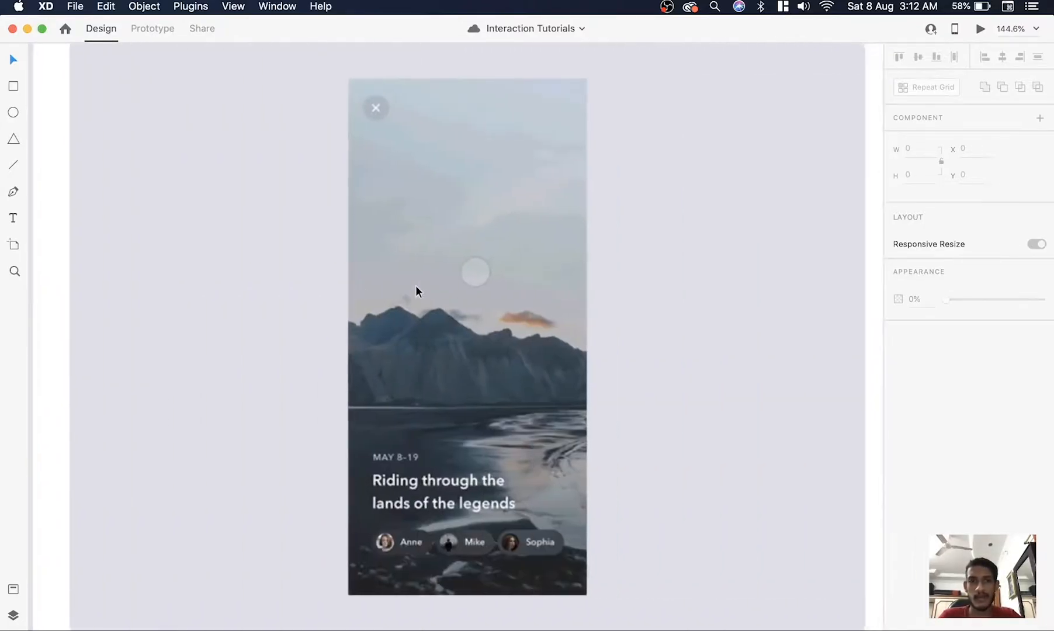
{"action": "scroll", "coordinate": [415, 285], "scroll_direction": "left", "scroll_amount": 1}
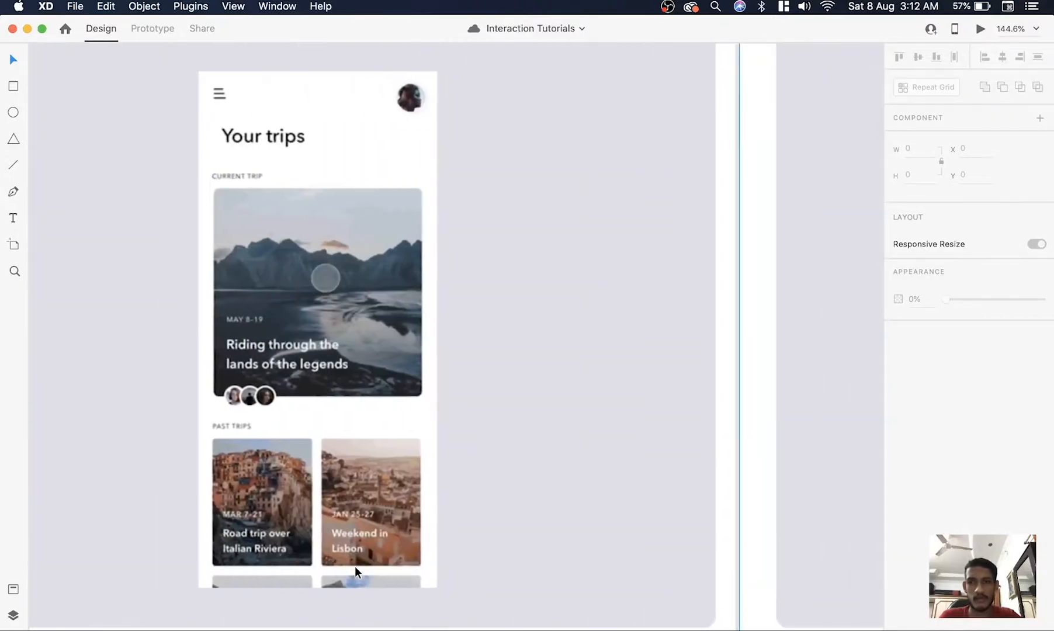
{"action": "scroll", "coordinate": [355, 567], "scroll_direction": "left", "scroll_amount": 1}
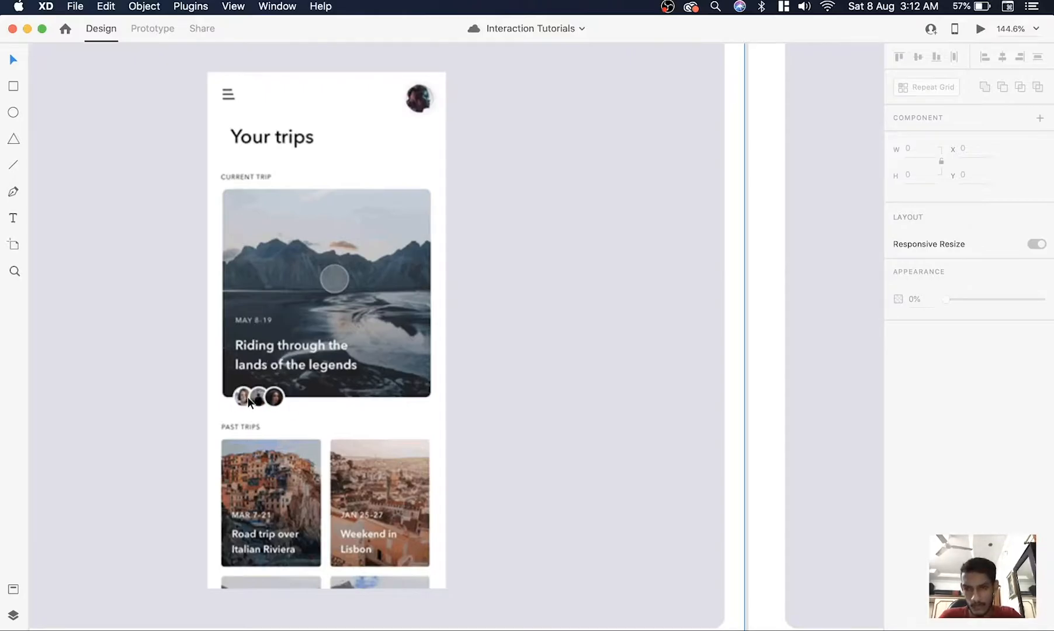
{"action": "scroll", "coordinate": [346, 283], "scroll_direction": "right", "scroll_amount": 12}
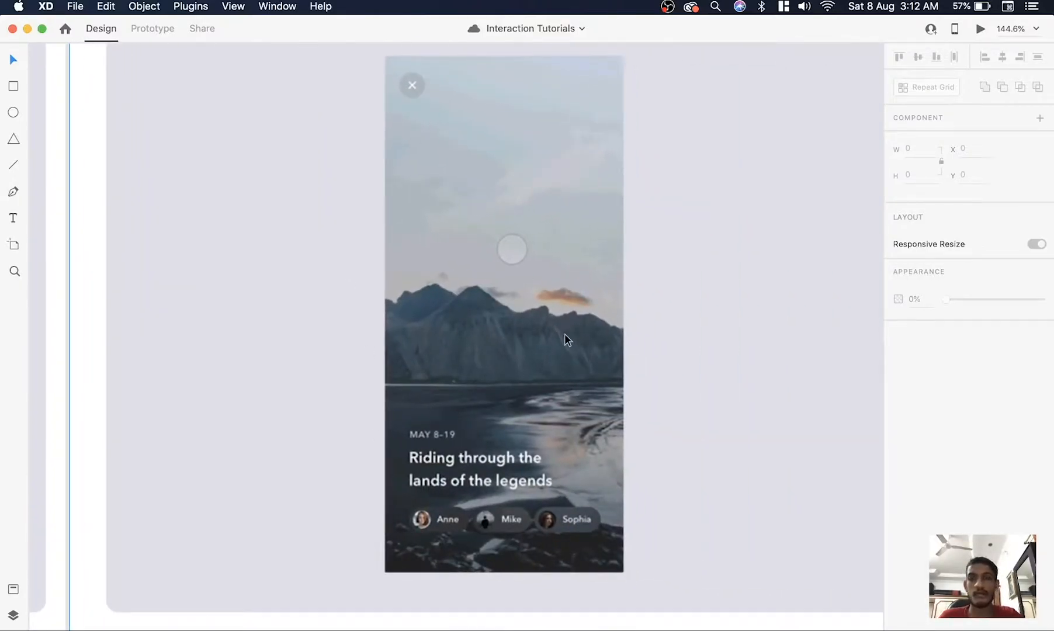
{"action": "scroll", "coordinate": [535, 325], "scroll_direction": "right", "scroll_amount": 12}
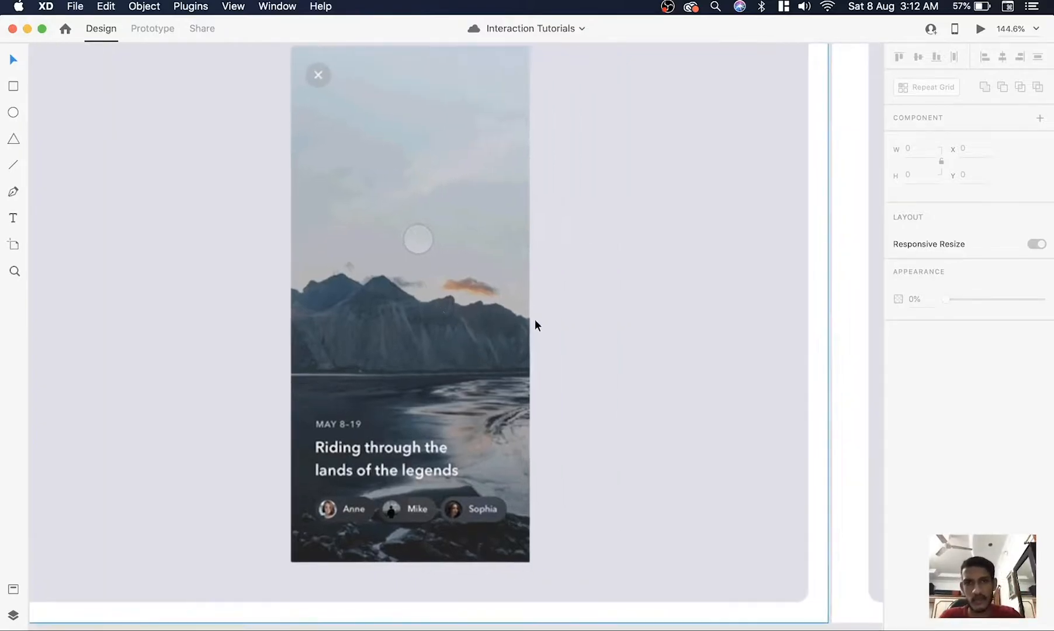
{"action": "scroll", "coordinate": [535, 325], "scroll_direction": "left", "scroll_amount": 12}
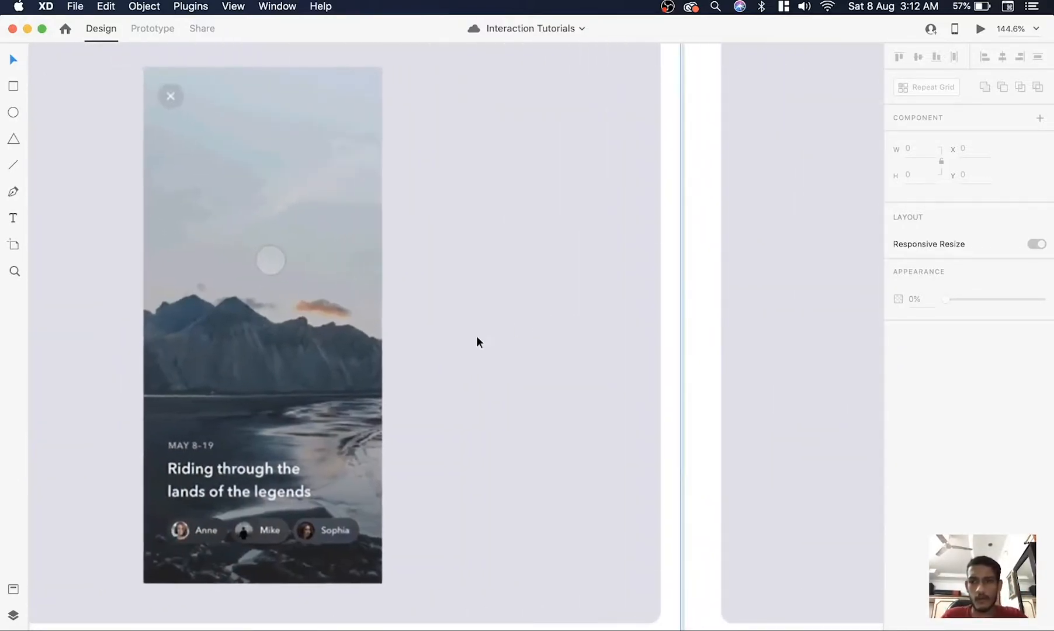
{"action": "scroll", "coordinate": [450, 524], "scroll_direction": "right", "scroll_amount": 12}
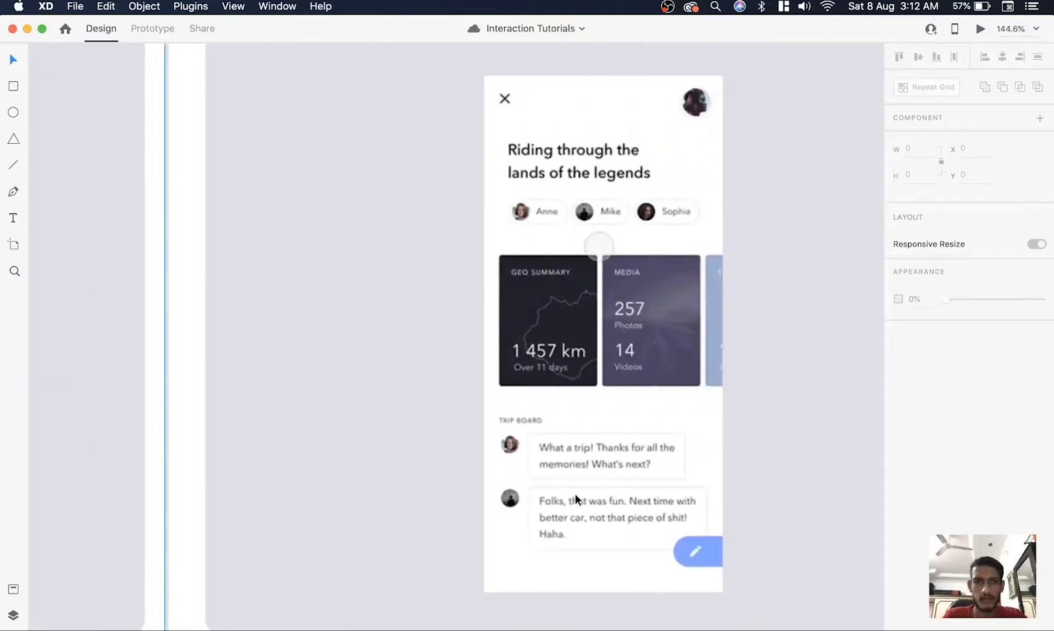
{"action": "scroll", "coordinate": [690, 171], "scroll_direction": "left", "scroll_amount": 3}
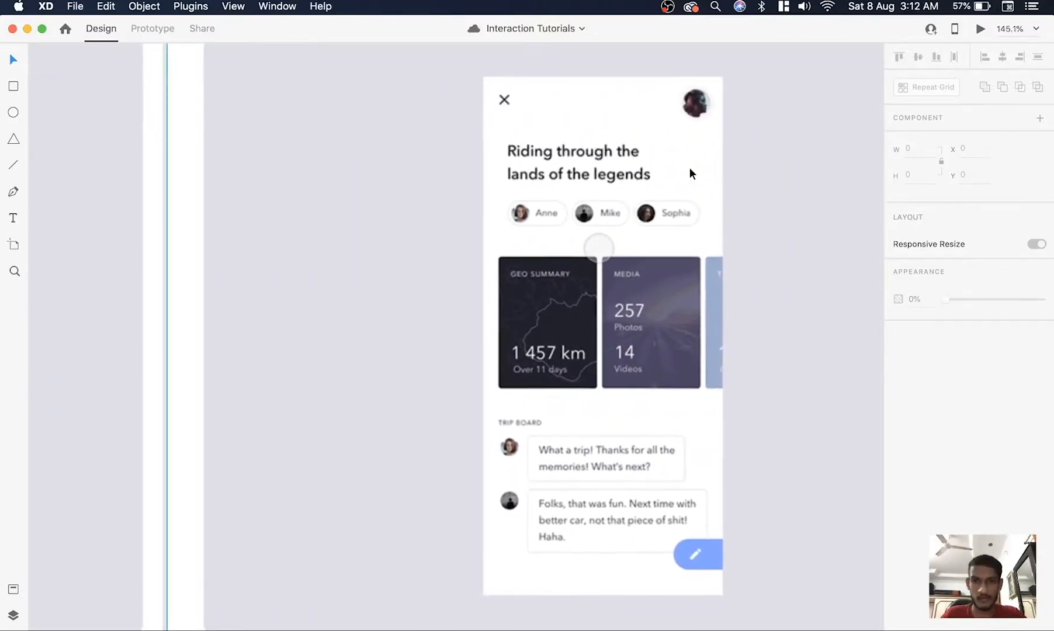
{"action": "scroll", "coordinate": [689, 167], "scroll_direction": "down", "scroll_amount": 5}
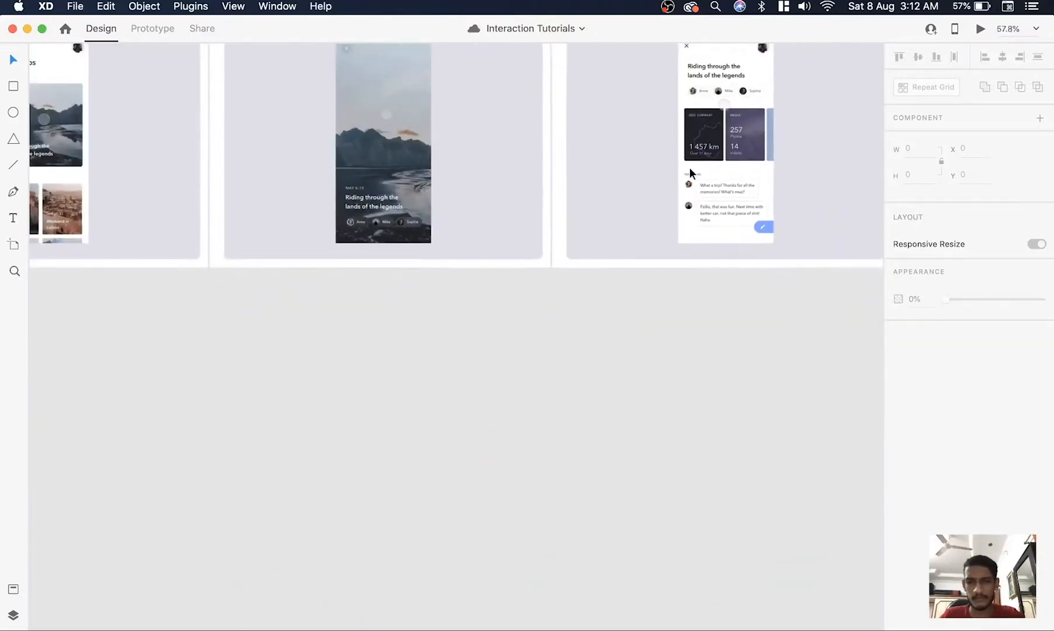
Add an iPhone XR, XS Max, 11 artboard in the empty space below the reference screens
{"action": "scroll", "coordinate": [315, 370], "scroll_direction": "left", "scroll_amount": 5}
{"action": "scroll", "coordinate": [277, 377], "scroll_direction": "down", "scroll_amount": 5}
{"action": "scroll", "coordinate": [276, 377], "scroll_direction": "down", "scroll_amount": 3}
{"action": "key", "text": "a"}
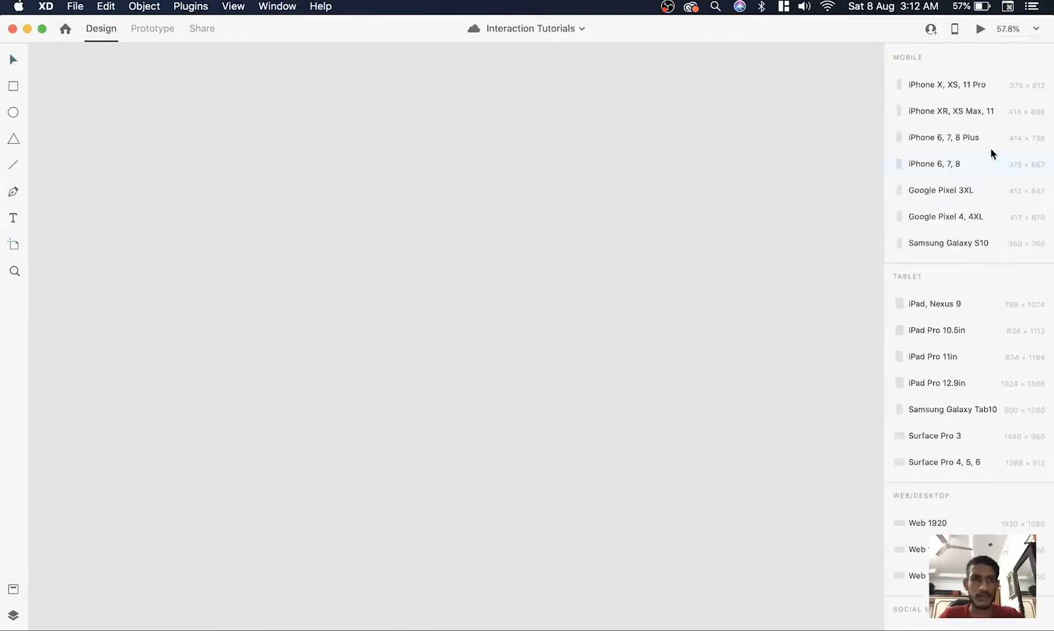
{"action": "left_click", "coordinate": [957, 111]}
{"action": "scroll", "coordinate": [365, 239], "scroll_direction": "down", "scroll_amount": 3}
{"action": "scroll", "coordinate": [373, 251], "scroll_direction": "up", "scroll_amount": 5}
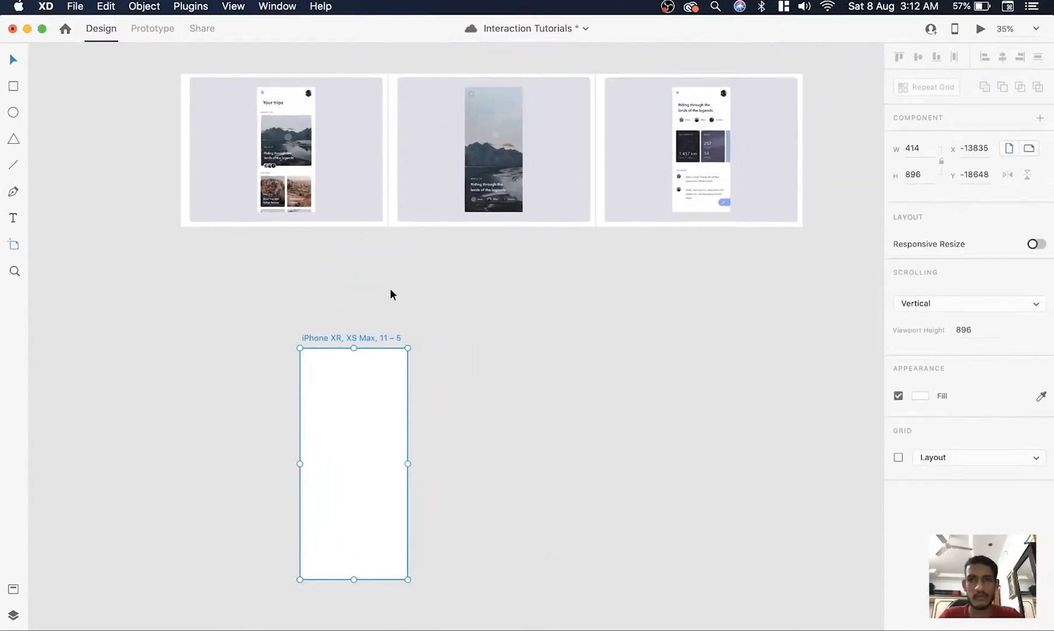
Move the new phone artboard directly beneath the first reference screen, the trips overview
{"action": "left_click_drag", "start_coordinate": [356, 339], "coordinate": [286, 248]}
{"action": "scroll", "coordinate": [287, 248], "scroll_direction": "up", "scroll_amount": 3}
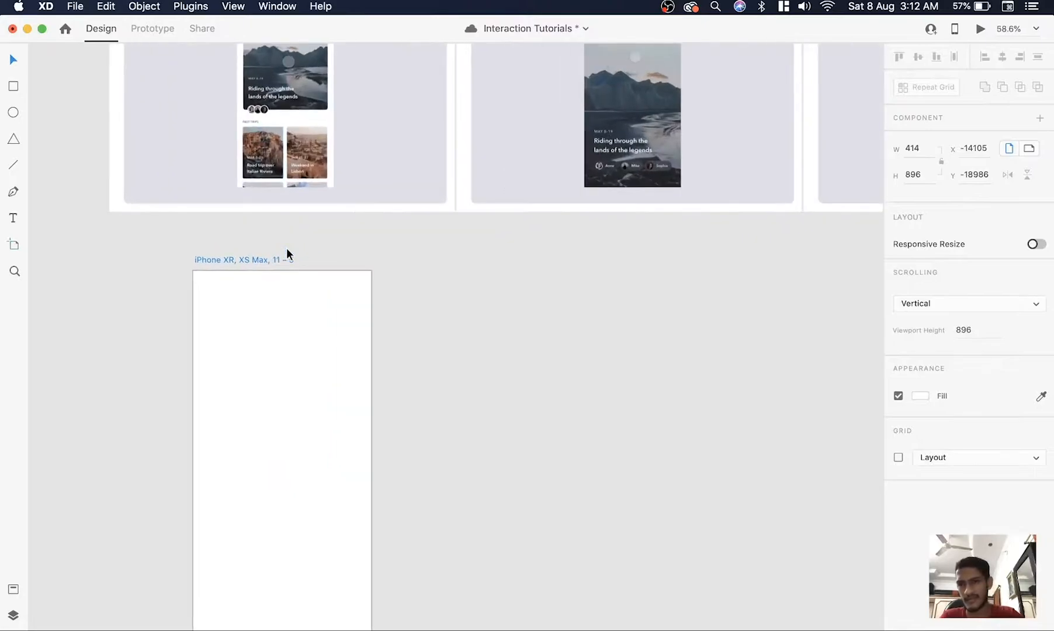
{"action": "scroll", "coordinate": [374, 239], "scroll_direction": "down", "scroll_amount": 2}
{"action": "scroll", "coordinate": [373, 239], "scroll_direction": "left", "scroll_amount": 2}
{"action": "left_click", "coordinate": [458, 232]}
{"action": "scroll", "coordinate": [498, 223], "scroll_direction": "left", "scroll_amount": 5}
{"action": "scroll", "coordinate": [497, 223], "scroll_direction": "up", "scroll_amount": 3}
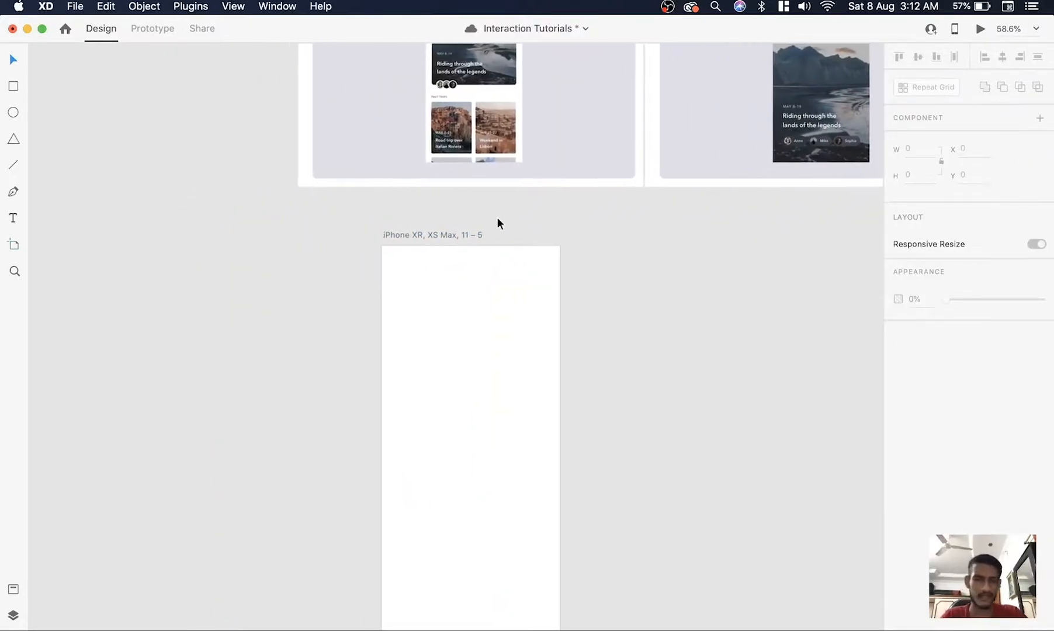
{"action": "scroll", "coordinate": [477, 339], "scroll_direction": "up", "scroll_amount": 3}
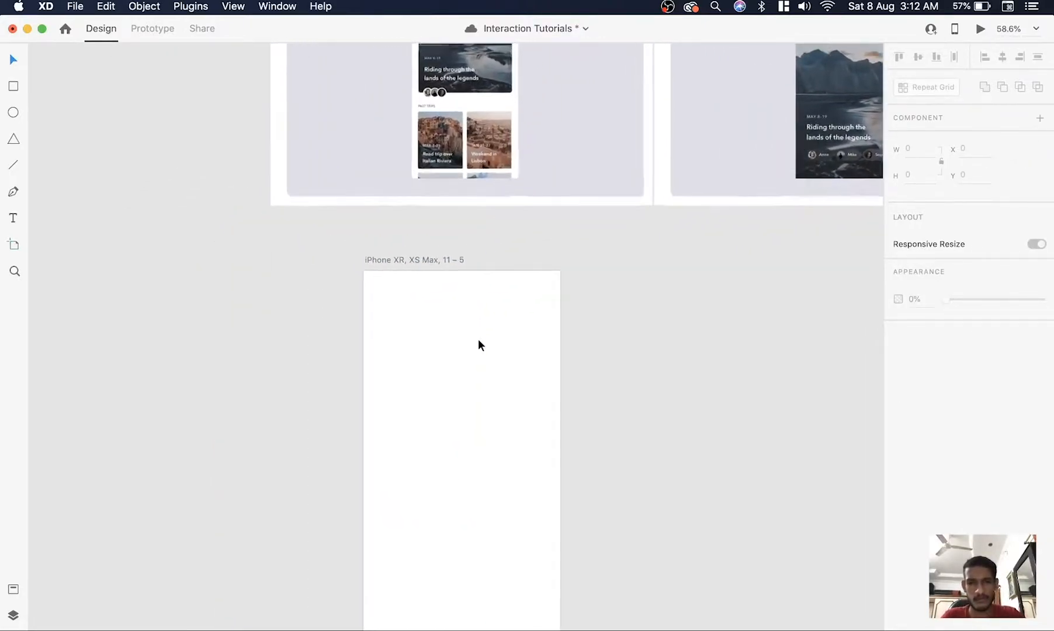
Set vertical guides 30 px inside both artboard sides and place a small square and a circle as header placeholders
{"action": "left_click_drag", "start_coordinate": [338, 376], "coordinate": [559, 370]}
{"action": "key", "text": "r"}
{"action": "mouse_move", "coordinate": [357, 282]}
{"action": "left_mouse_down"}
{"action": "mouse_move", "coordinate": [405, 323]}
{"action": "mouse_move", "coordinate": [506, 302]}
{"action": "mouse_move", "coordinate": [469, 379]}
{"action": "left_mouse_up"}
{"action": "left_click", "coordinate": [469, 379]}
Draw a 354 × 354 image placeholder between the guides at X 30, Y 212
{"action": "left_click_drag", "start_coordinate": [363, 378], "coordinate": [623, 579]}
{"action": "scroll", "coordinate": [622, 579], "scroll_direction": "down", "scroll_amount": 3}
{"action": "key", "text": "v"}
{"action": "left_click", "coordinate": [586, 526]}
{"action": "left_click", "coordinate": [438, 488]}
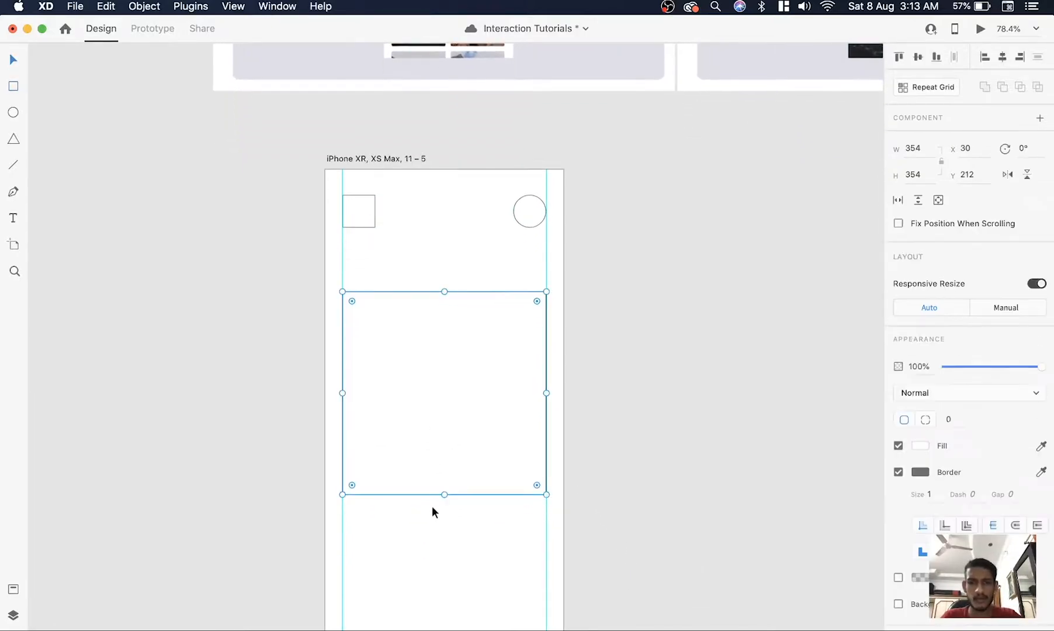
Shorten the large image placeholder from its lower edge and move it up to Y 201
{"action": "left_click_drag", "start_coordinate": [444, 494], "coordinate": [443, 476]}
{"action": "left_click", "coordinate": [602, 426]}
{"action": "scroll", "coordinate": [602, 426], "scroll_direction": "down", "scroll_amount": 3}
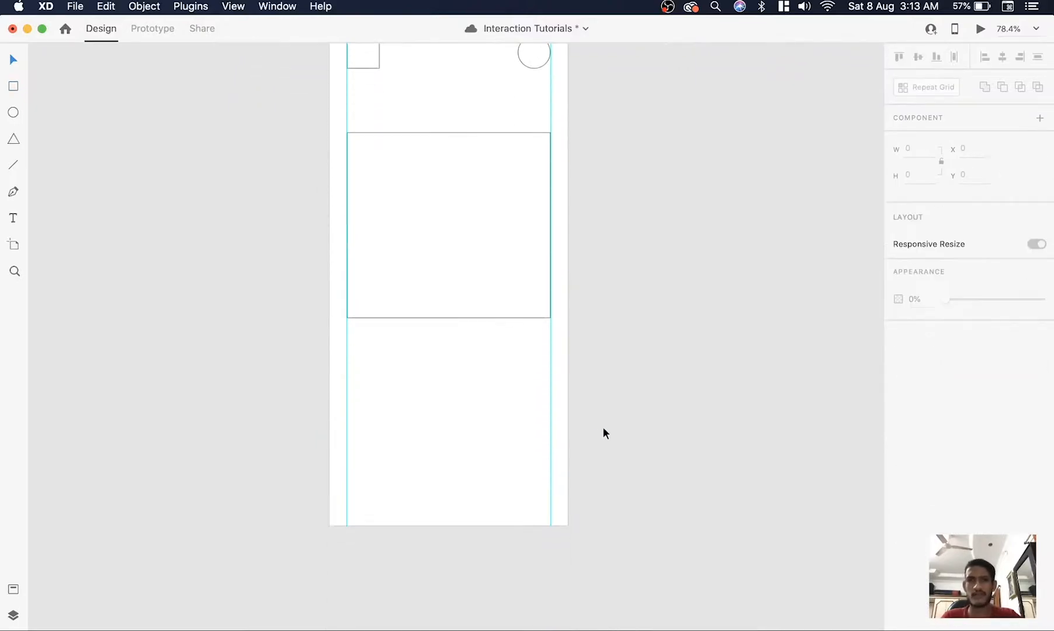
{"action": "left_click", "coordinate": [481, 256]}
{"action": "left_click_drag", "start_coordinate": [481, 252], "coordinate": [472, 216]}
{"action": "left_click", "coordinate": [587, 229]}
Draw a 166 × 189 card at X 30, Y 600, duplicate it beside itself, and copy the pair to Y 809
{"action": "key", "text": "r"}
{"action": "mouse_move", "coordinate": [348, 356]}
{"action": "left_mouse_down"}
{"action": "mouse_move", "coordinate": [457, 466]}
{"action": "mouse_move", "coordinate": [442, 464]}
{"action": "left_mouse_up"}
{"action": "left_click_drag", "start_coordinate": [403, 411], "coordinate": [511, 411]}
{"action": "left_click", "coordinate": [432, 412], "text": "shift"}
{"action": "left_click_drag", "start_coordinate": [431, 411], "coordinate": [431, 532]}
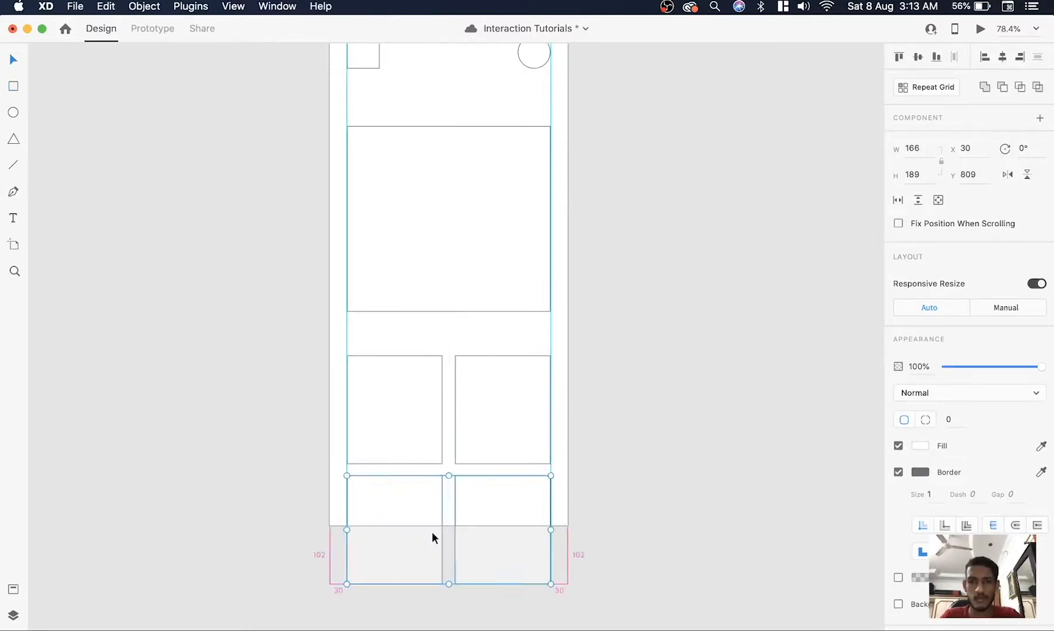
Set a corner radius of 10 on the four small cards and on the large image placeholder
{"action": "left_click", "coordinate": [578, 486]}
{"action": "left_click", "coordinate": [478, 446]}
{"action": "left_click", "coordinate": [420, 440], "text": "shift"}
{"action": "left_click", "coordinate": [418, 507], "text": "shift"}
{"action": "left_click", "coordinate": [503, 513], "text": "shift"}
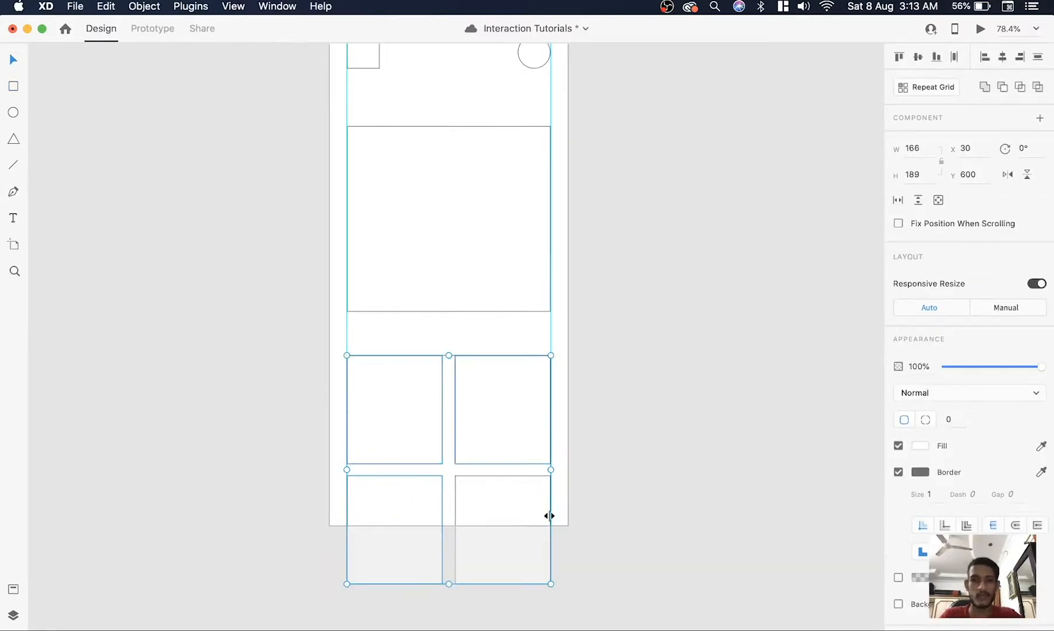
{"action": "type", "text": "10"}
{"action": "key", "text": "Return"}
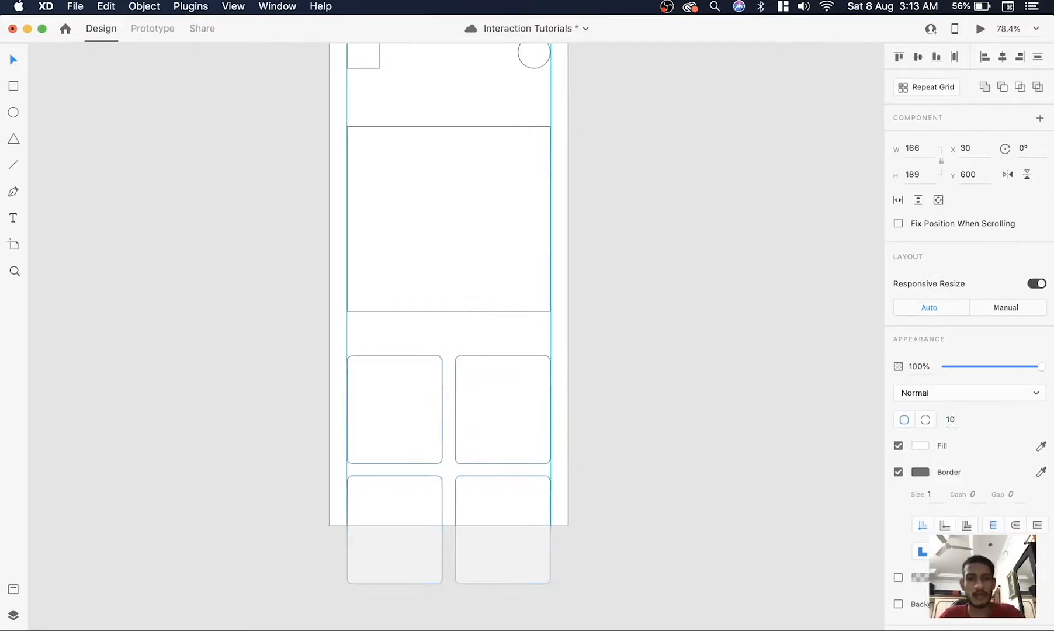
{"action": "left_click", "coordinate": [493, 246]}
{"action": "type", "text": "10"}
{"action": "key", "text": "Return"}
Fill the large placeholder and the four cards with light gray and remove their borders
{"action": "left_click", "coordinate": [518, 391]}
{"action": "left_click", "coordinate": [400, 417], "text": "shift"}
{"action": "left_click", "coordinate": [363, 494], "text": "shift"}
{"action": "left_click", "coordinate": [497, 508], "text": "shift"}
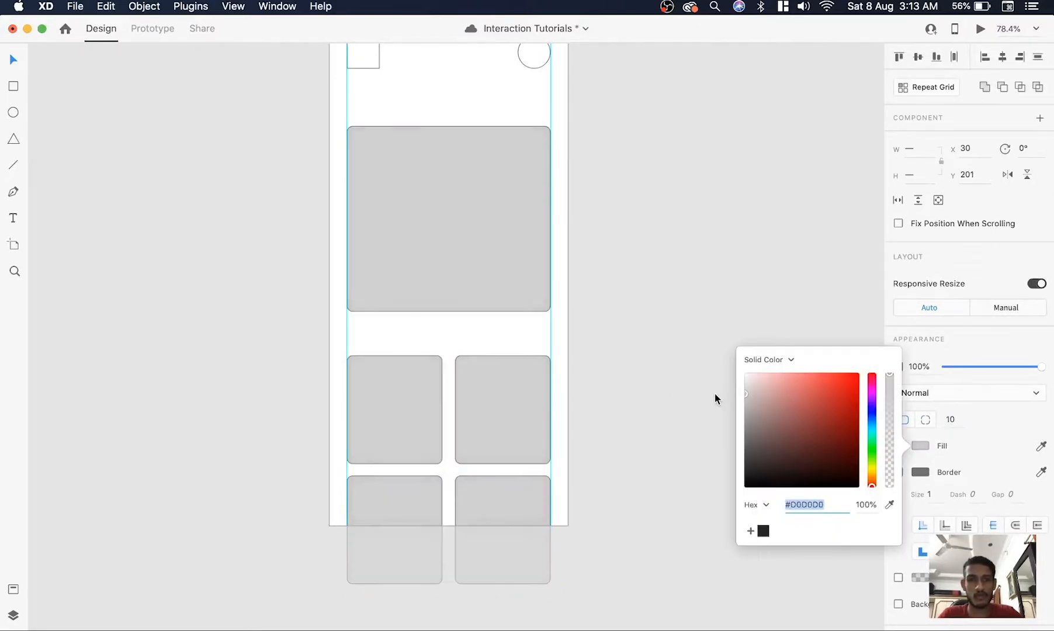
{"action": "left_click", "coordinate": [712, 380]}
{"action": "left_click", "coordinate": [400, 497]}
Apply the placeholders' light gray fill to the header square and circle by sampling the color
{"action": "scroll", "coordinate": [537, 154], "scroll_direction": "up", "scroll_amount": 3}
{"action": "left_click", "coordinate": [537, 151]}
{"action": "left_click", "coordinate": [365, 155], "text": "shift"}
{"action": "left_click", "coordinate": [1040, 445]}
{"action": "left_click", "coordinate": [525, 343]}
{"action": "left_click", "coordinate": [600, 236]}
Add the text "Heading" at the inner guide below the square and apply the Product Sans 30pt character style
{"action": "scroll", "coordinate": [456, 234], "scroll_direction": "up", "scroll_amount": 5}
{"action": "key", "text": "t"}
{"action": "left_click", "coordinate": [297, 227]}
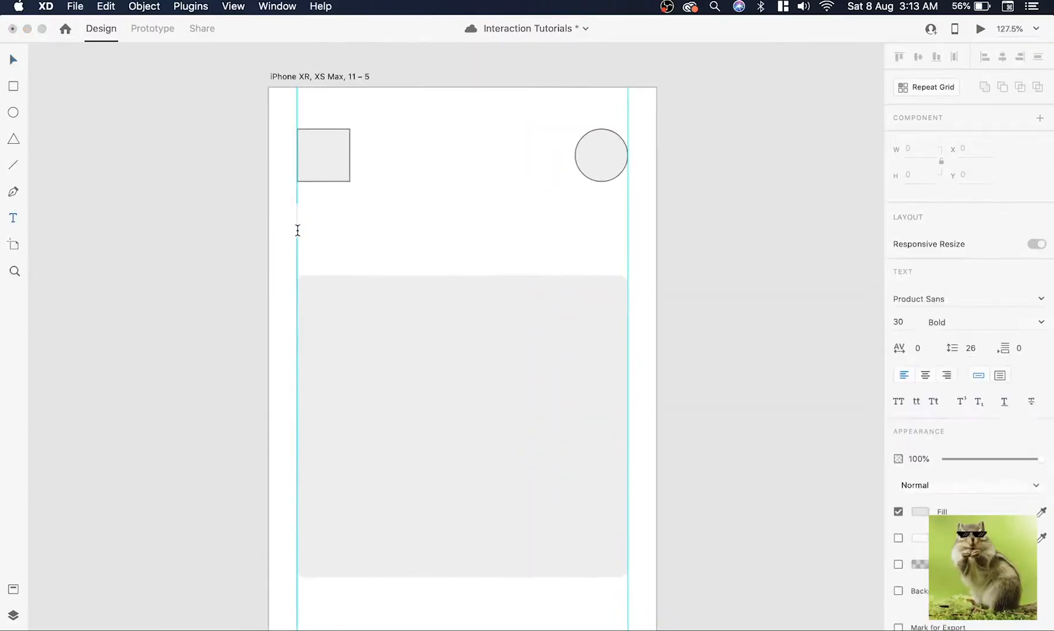
{"action": "type", "text": "Heading"}
{"action": "key", "text": "super+shift+y"}
{"action": "left_click", "coordinate": [125, 202]}
Copy the heading into the large placeholder, change it to "Title of image", and apply the Product Sans 25pt style
{"action": "left_click_drag", "start_coordinate": [520, 225], "coordinate": [611, 361]}
{"action": "double_click", "coordinate": [520, 365]}
{"action": "type", "text": "Title of image"}
{"action": "key", "text": "Return"}
{"action": "left_click_drag", "start_coordinate": [520, 368], "coordinate": [475, 503]}
{"action": "left_click", "coordinate": [102, 229]}
Add the text "Subtitle" in the Product Sans 15pt style just above the image title and adjust the texts' positions
{"action": "type", "text": "Subtitle"}
{"action": "key", "text": "Escape"}
{"action": "left_click", "coordinate": [102, 258]}
{"action": "left_click_drag", "start_coordinate": [506, 445], "coordinate": [506, 467]}
{"action": "left_click", "coordinate": [507, 507], "text": "shift"}
{"action": "left_click_drag", "start_coordinate": [507, 507], "coordinate": [502, 517]}
{"action": "scroll", "coordinate": [503, 380], "scroll_direction": "down", "scroll_amount": 5}
{"action": "left_click_drag", "start_coordinate": [514, 316], "coordinate": [514, 303]}
Draw three overlapping circles on the large placeholder's lower edge with a darker gray fill and white borders
{"action": "key", "text": "e"}
{"action": "mouse_move", "coordinate": [496, 367]}
{"action": "left_mouse_down"}
{"action": "mouse_move", "coordinate": [526, 398]}
{"action": "mouse_move", "coordinate": [485, 369]}
{"action": "mouse_move", "coordinate": [531, 369]}
{"action": "left_mouse_up"}
{"action": "scroll", "coordinate": [556, 398], "scroll_direction": "up", "scroll_amount": 5}
{"action": "left_click", "coordinate": [435, 372], "text": "shift"}
{"action": "left_click", "coordinate": [920, 420]}
{"action": "mouse_move", "coordinate": [750, 356]}
{"action": "left_mouse_down"}
{"action": "mouse_move", "coordinate": [728, 380]}
{"action": "mouse_move", "coordinate": [728, 366]}
{"action": "left_mouse_up"}
{"action": "left_click", "coordinate": [920, 446]}
{"action": "left_click_drag", "start_coordinate": [753, 385], "coordinate": [672, 359]}
{"action": "scroll", "coordinate": [672, 281], "scroll_direction": "down", "scroll_amount": 5}
Copy the subtitle text to between the heading and the large placeholder, in the Product Sans 15pt style
{"action": "double_click", "coordinate": [515, 292]}
{"action": "left_click", "coordinate": [486, 170]}
{"action": "type", "text": "Subtitle"}
{"action": "left_click", "coordinate": [131, 259]}
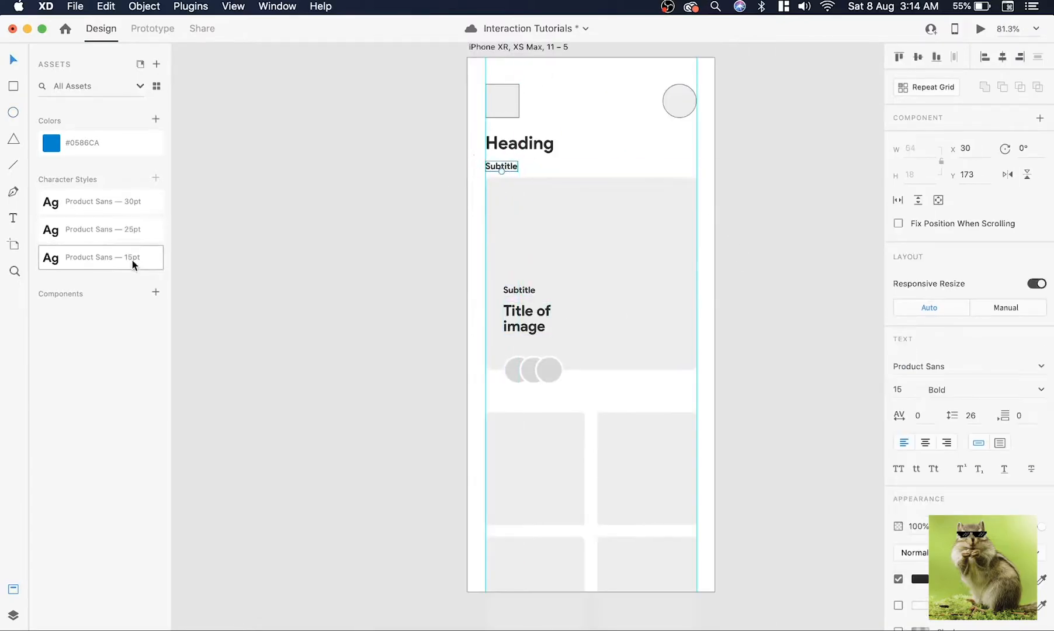
Place another subtitle copy above the four small cards and move the cards down to make room for it
{"action": "left_click_drag", "start_coordinate": [530, 293], "coordinate": [512, 404]}
{"action": "scroll", "coordinate": [617, 395], "scroll_direction": "down", "scroll_amount": 3}
{"action": "key", "text": "super+z"}
{"action": "left_click_drag", "start_coordinate": [718, 583], "coordinate": [526, 426]}
{"action": "left_click_drag", "start_coordinate": [568, 430], "coordinate": [568, 450]}
{"action": "left_click_drag", "start_coordinate": [529, 402], "coordinate": [529, 419]}
{"action": "left_click", "coordinate": [547, 446]}
Move all the content below the heading down by 20 px
{"action": "scroll", "coordinate": [528, 419], "scroll_direction": "right", "scroll_amount": 2}
{"action": "left_click_drag", "start_coordinate": [371, 254], "coordinate": [548, 388]}
{"action": "key", "text": "shift+Down"}
{"action": "key", "text": "shift+Down"}
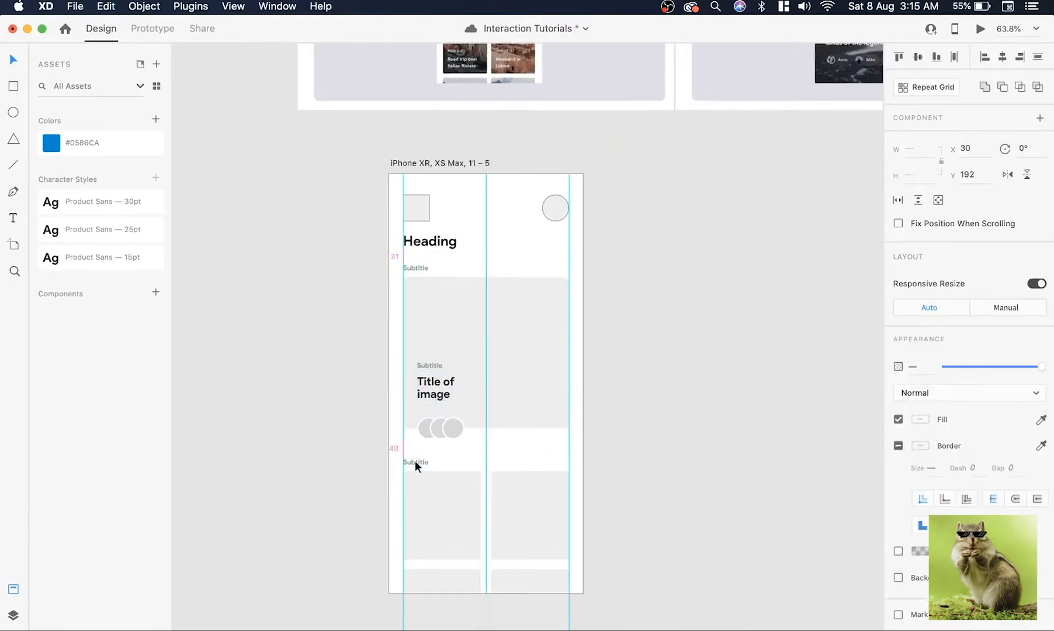
Remove the borders from the header square and circle
{"action": "left_click", "coordinate": [526, 230]}
{"action": "scroll", "coordinate": [524, 230], "scroll_direction": "up", "scroll_amount": 3}
{"action": "scroll", "coordinate": [524, 233], "scroll_direction": "down", "scroll_amount": 2}
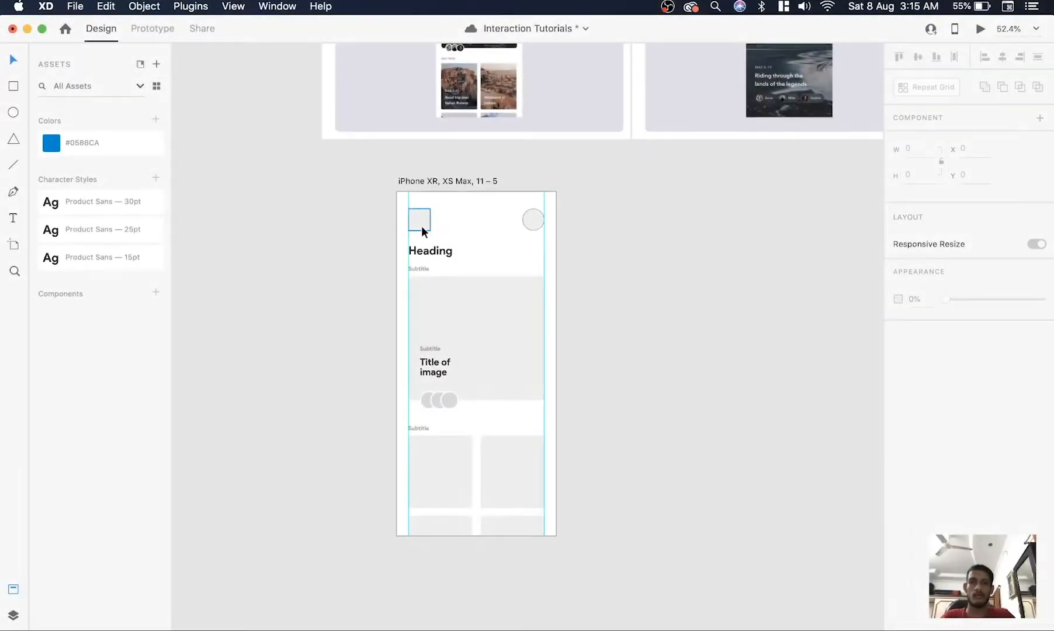
{"action": "left_click", "coordinate": [424, 228]}
{"action": "left_click", "coordinate": [524, 226], "text": "shift"}
{"action": "left_click", "coordinate": [897, 473]}
{"action": "left_click", "coordinate": [752, 354]}
Compare the finished wireframe's heading, image area and cards with the trips overview reference screen
{"action": "scroll", "coordinate": [752, 354], "scroll_direction": "down", "scroll_amount": 2}
{"action": "scroll", "coordinate": [751, 354], "scroll_direction": "up", "scroll_amount": 2}
{"action": "scroll", "coordinate": [576, 150], "scroll_direction": "up", "scroll_amount": 5}
{"action": "scroll", "coordinate": [577, 150], "scroll_direction": "down", "scroll_amount": 3}
{"action": "scroll", "coordinate": [576, 150], "scroll_direction": "up", "scroll_amount": 5}
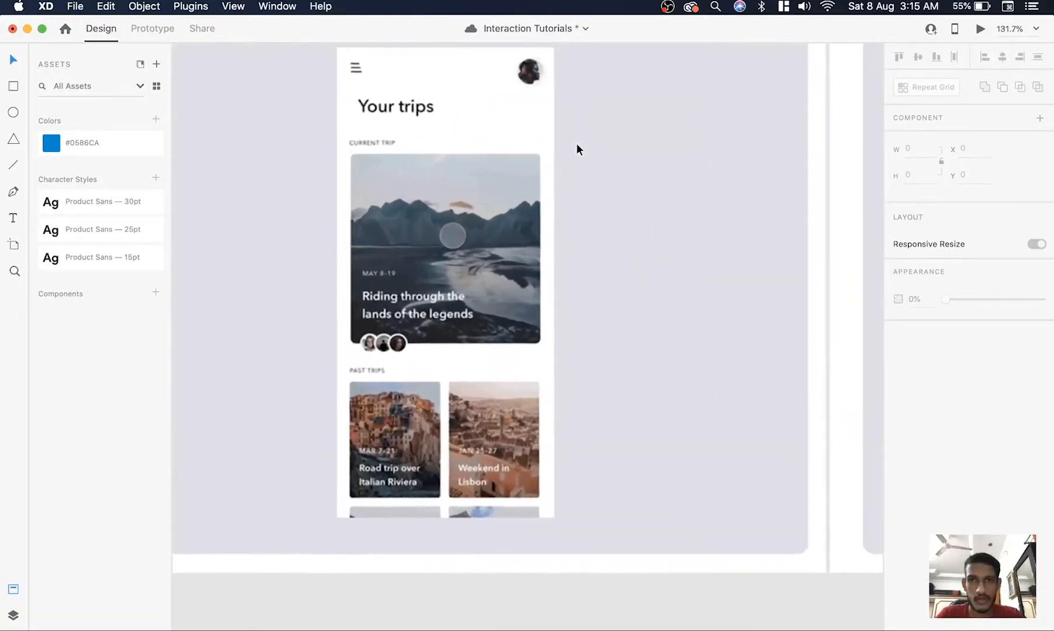
{"action": "scroll", "coordinate": [505, 139], "scroll_direction": "up", "scroll_amount": 1}
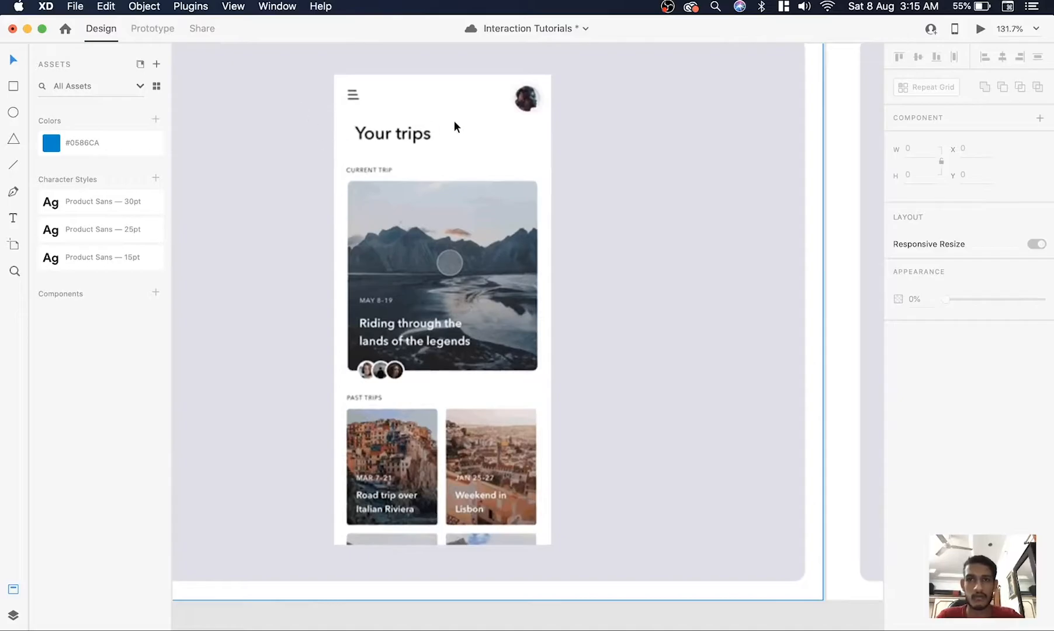
{"action": "scroll", "coordinate": [444, 152], "scroll_direction": "down", "scroll_amount": 3}
{"action": "scroll", "coordinate": [380, 254], "scroll_direction": "down", "scroll_amount": 5}
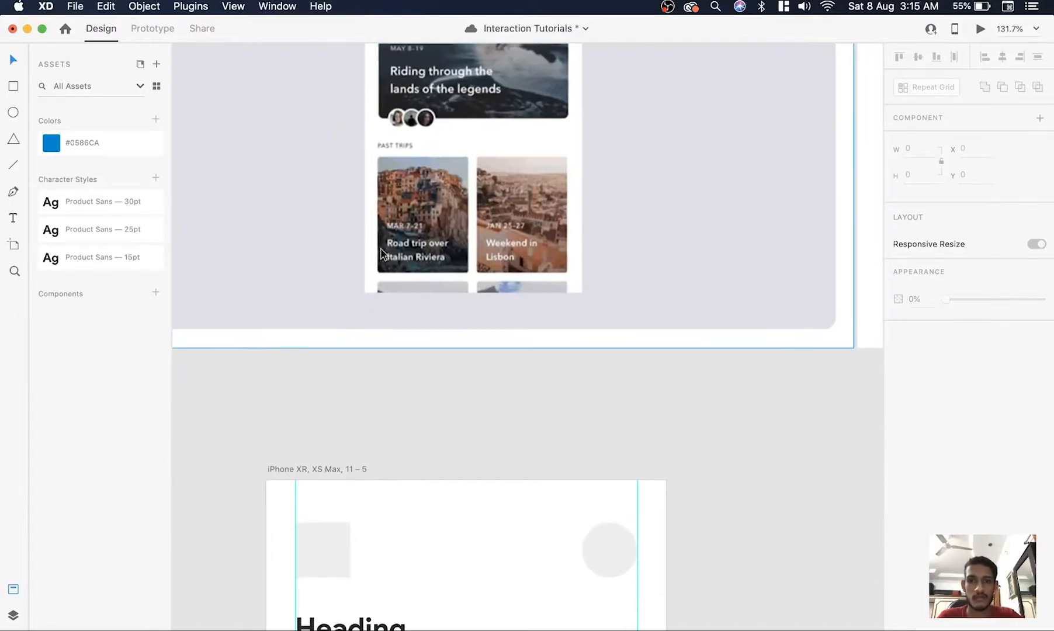
{"action": "scroll", "coordinate": [438, 103], "scroll_direction": "up", "scroll_amount": 2}
{"action": "scroll", "coordinate": [420, 169], "scroll_direction": "down", "scroll_amount": 4}
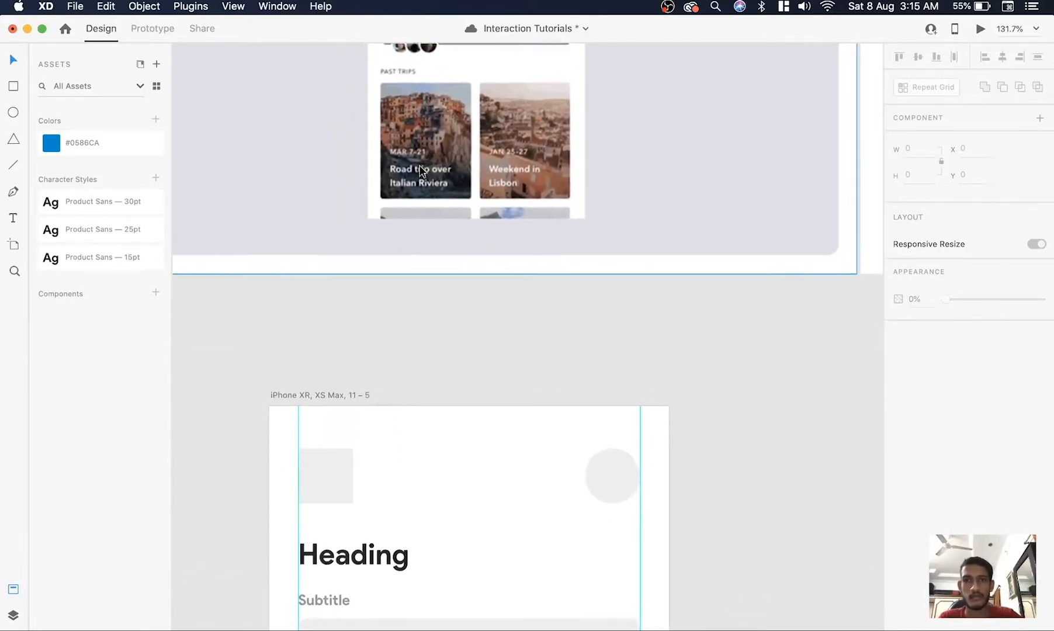
{"action": "scroll", "coordinate": [421, 153], "scroll_direction": "down", "scroll_amount": 10}
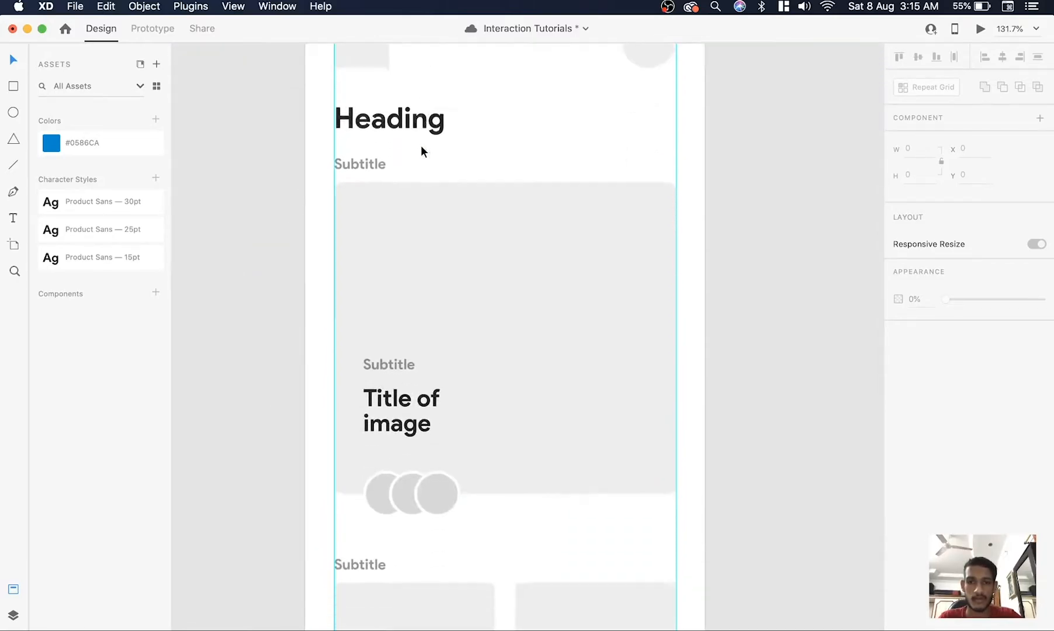
{"action": "scroll", "coordinate": [418, 342], "scroll_direction": "down", "scroll_amount": 3}
{"action": "scroll", "coordinate": [418, 338], "scroll_direction": "up", "scroll_amount": 5}
{"action": "scroll", "coordinate": [592, 286], "scroll_direction": "down", "scroll_amount": 2}
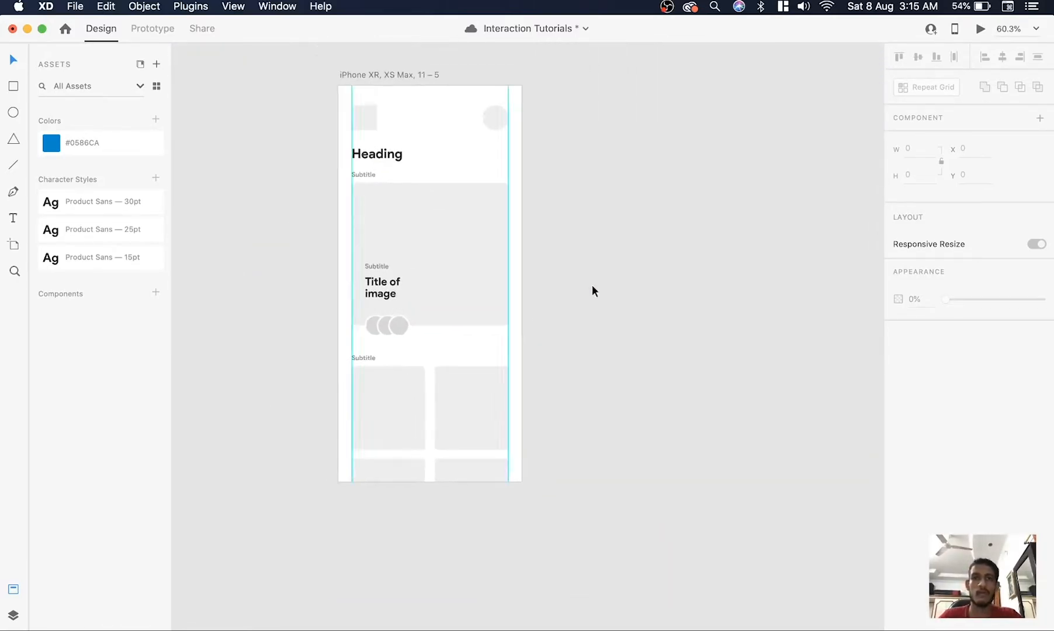
{"action": "scroll", "coordinate": [592, 286], "scroll_direction": "up", "scroll_amount": 2}
{"action": "scroll", "coordinate": [592, 286], "scroll_direction": "down", "scroll_amount": 1}
{"action": "right_click", "coordinate": [592, 286]}
{"action": "left_click", "coordinate": [585, 307]}
{"action": "scroll", "coordinate": [447, 343], "scroll_direction": "up", "scroll_amount": 2}
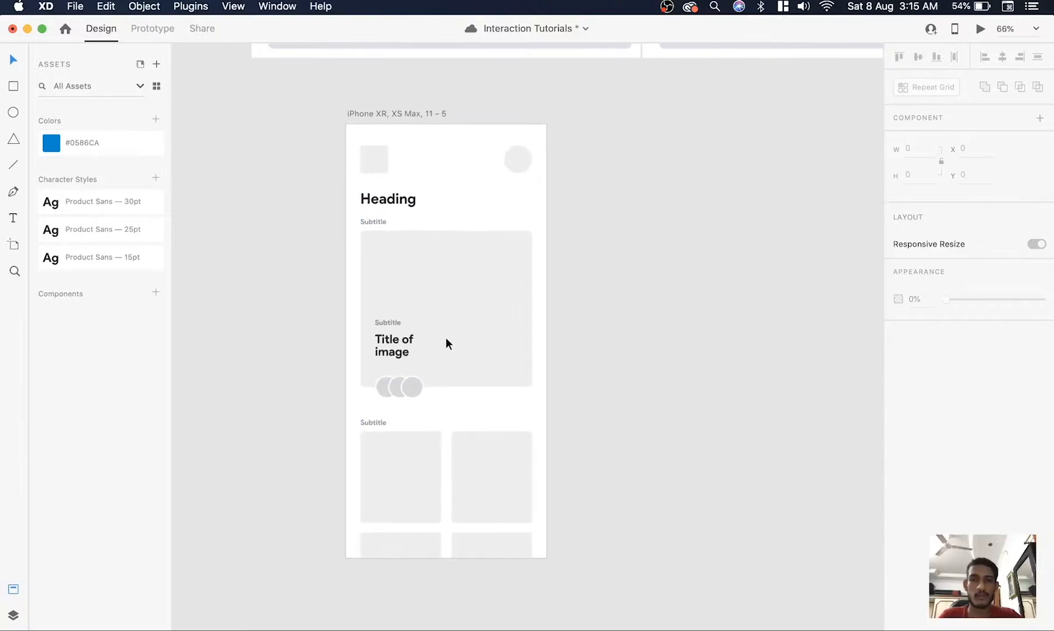
{"action": "right_click", "coordinate": [565, 292]}
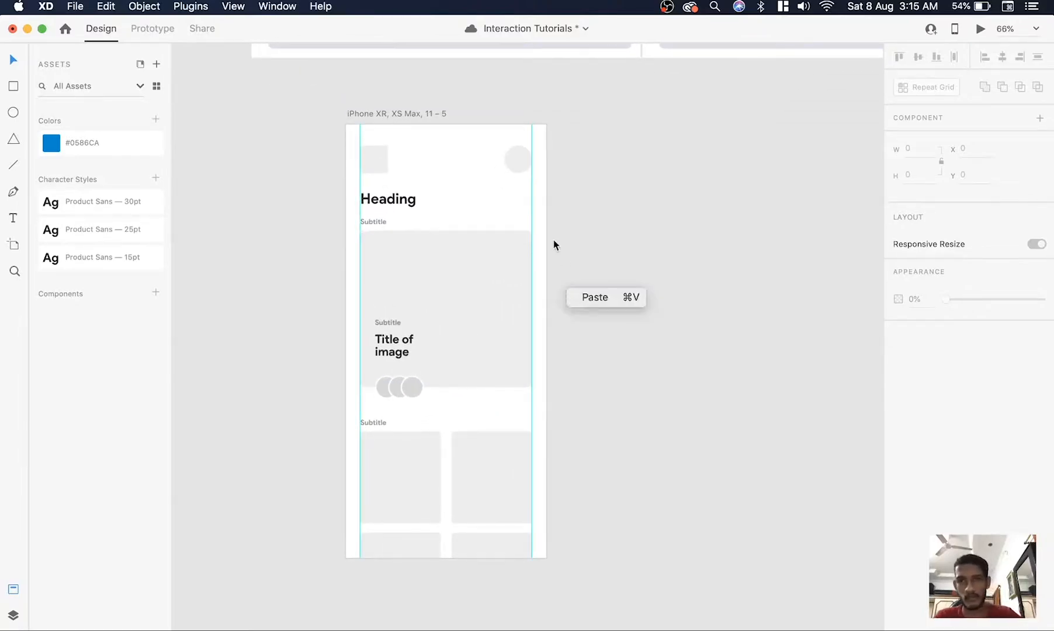
Group the wireframe into three sections: the header, the large image area with its contents, and the subtitle with small cards
{"action": "left_click_drag", "start_coordinate": [583, 244], "coordinate": [342, 398]}
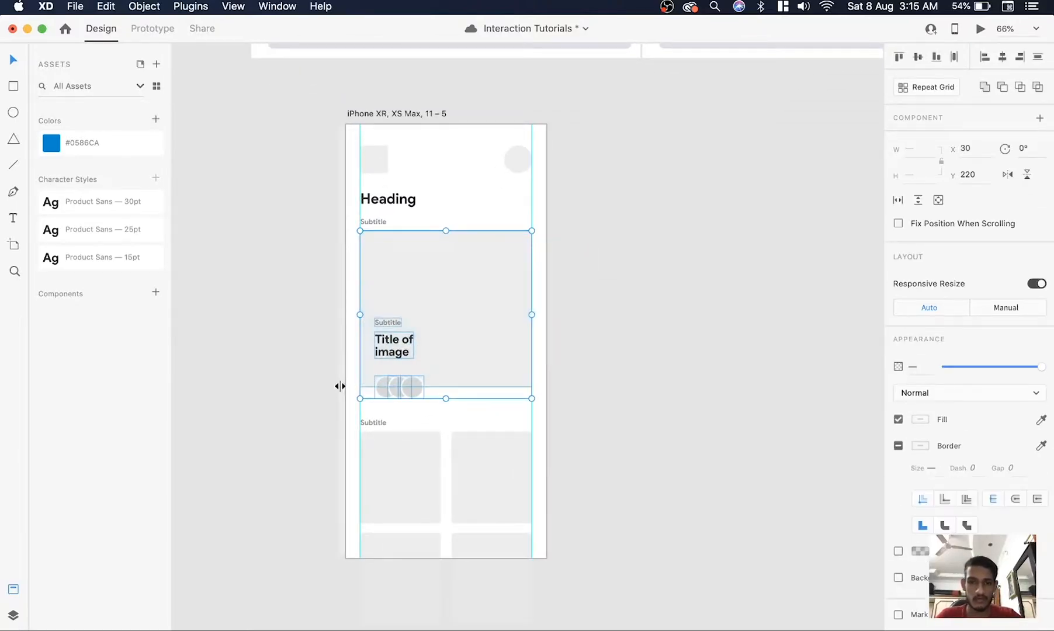
{"action": "left_click_drag", "start_coordinate": [456, 364], "coordinate": [429, 345]}
{"action": "left_click_drag", "start_coordinate": [577, 118], "coordinate": [322, 229]}
{"action": "key", "text": "super+g"}
{"action": "left_click_drag", "start_coordinate": [577, 416], "coordinate": [336, 564]}
{"action": "key", "text": "super+g"}
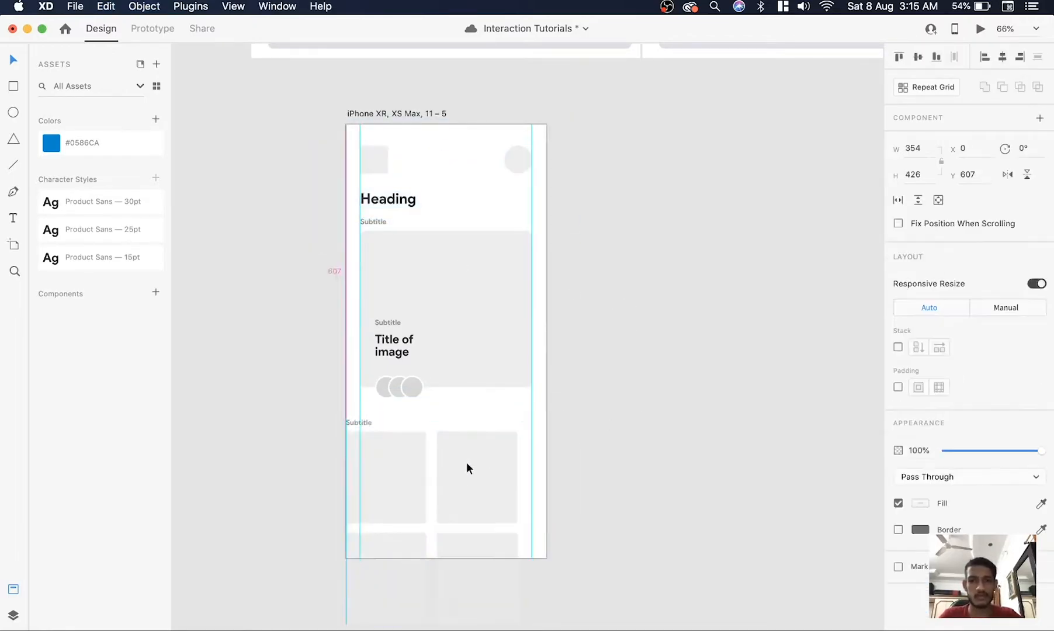
Test-move the grouped wireframe sections and undo each move
{"action": "left_click_drag", "start_coordinate": [514, 169], "coordinate": [438, 167]}
{"action": "key", "text": "super+z"}
{"action": "left_click_drag", "start_coordinate": [436, 278], "coordinate": [474, 292]}
{"action": "key", "text": "super+z"}
{"action": "left_click", "coordinate": [623, 277]}
Bring the image group to the front, try moving it over the cards and undo the move
{"action": "left_click", "coordinate": [464, 296]}
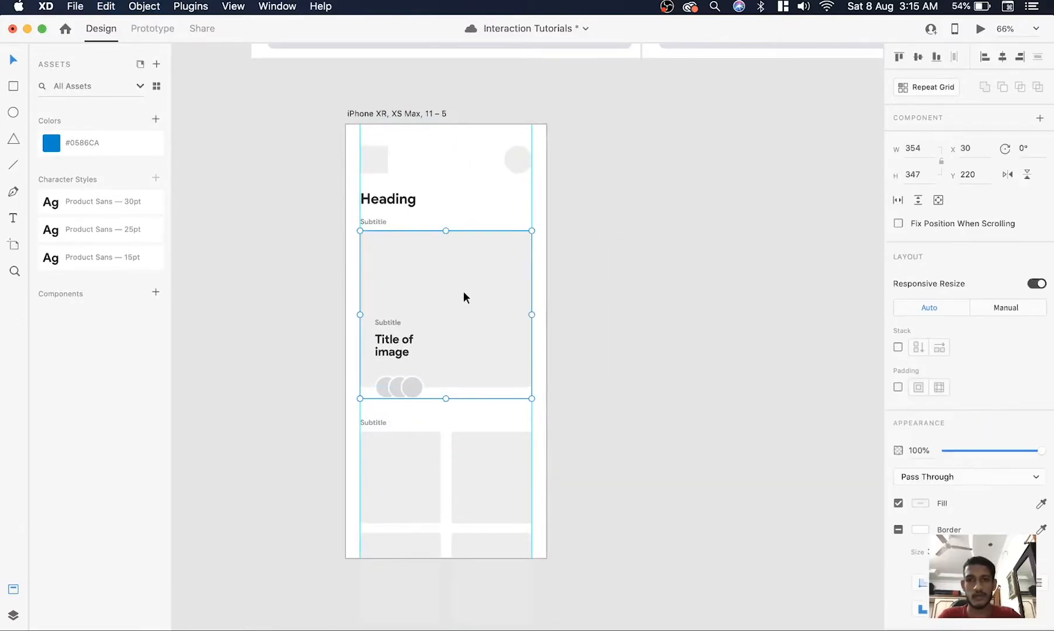
{"action": "right_click", "coordinate": [464, 291]}
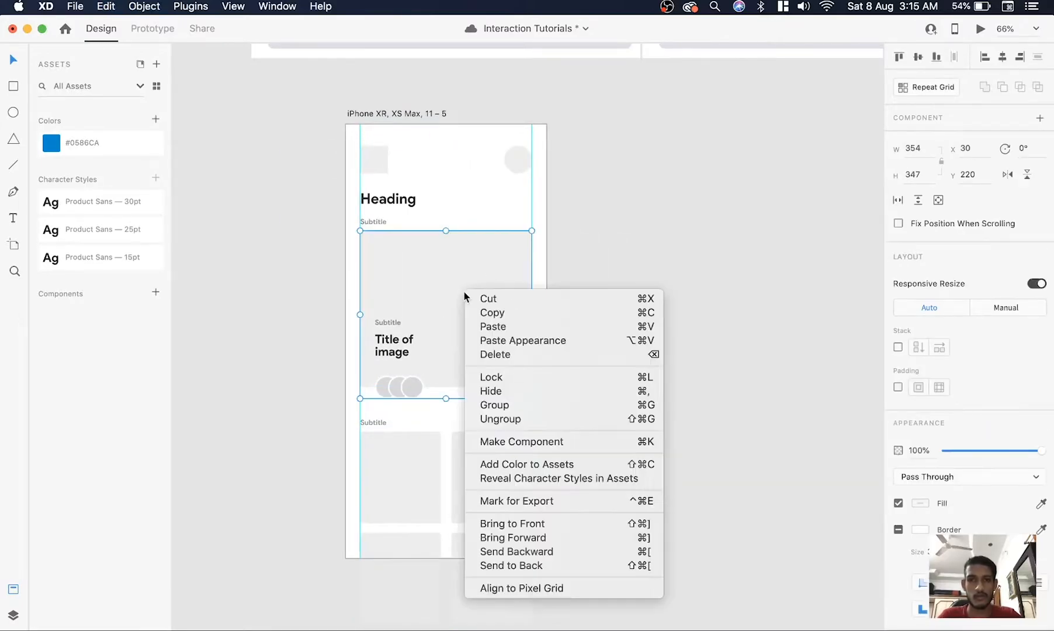
{"action": "left_click", "coordinate": [572, 524]}
{"action": "key", "text": "super+z"}
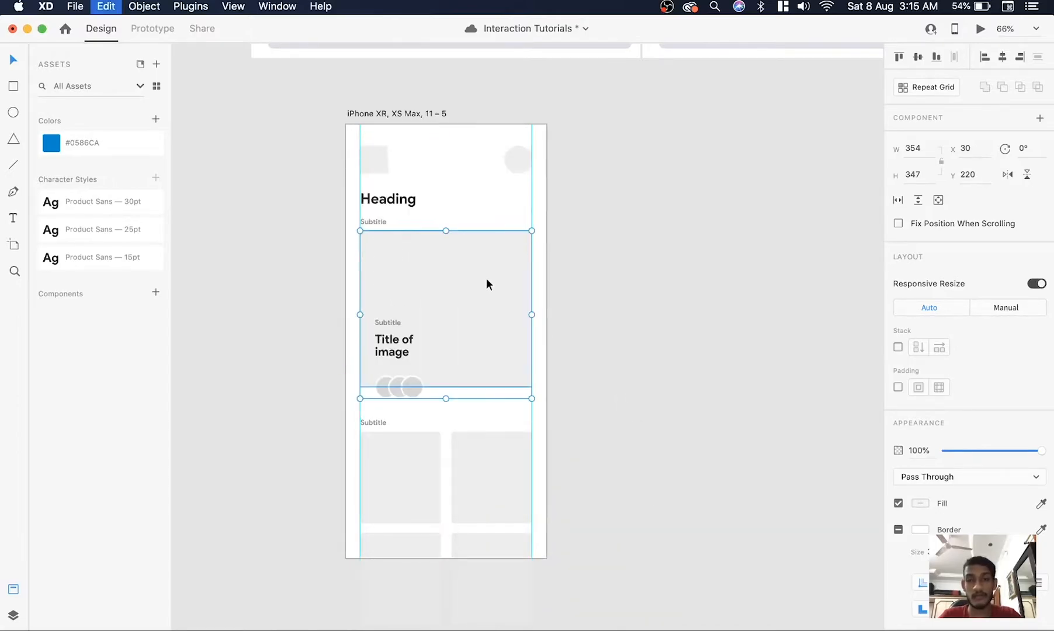
{"action": "left_click_drag", "start_coordinate": [474, 326], "coordinate": [445, 480]}
{"action": "key", "text": "super+z"}
Duplicate the overview wireframe artboard and place the copy below the second reference screen
{"action": "left_click", "coordinate": [629, 370]}
{"action": "scroll", "coordinate": [629, 370], "scroll_direction": "down", "scroll_amount": 3}
{"action": "scroll", "coordinate": [629, 369], "scroll_direction": "right", "scroll_amount": 3}
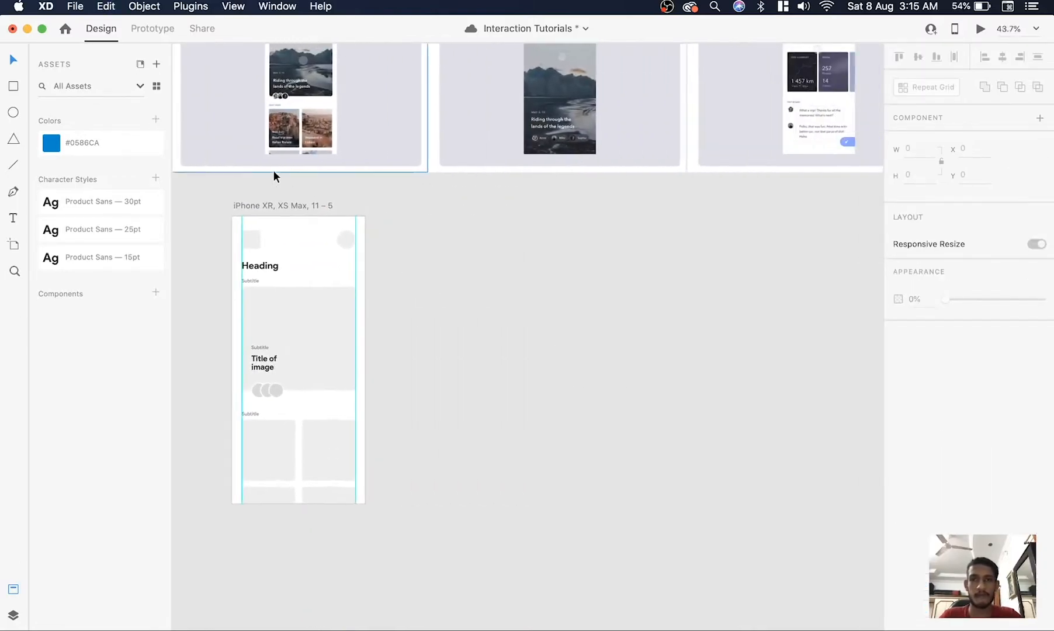
{"action": "left_click_drag", "start_coordinate": [266, 208], "coordinate": [509, 229]}
{"action": "scroll", "coordinate": [626, 344], "scroll_direction": "up", "scroll_amount": 3}
{"action": "left_click", "coordinate": [680, 320]}
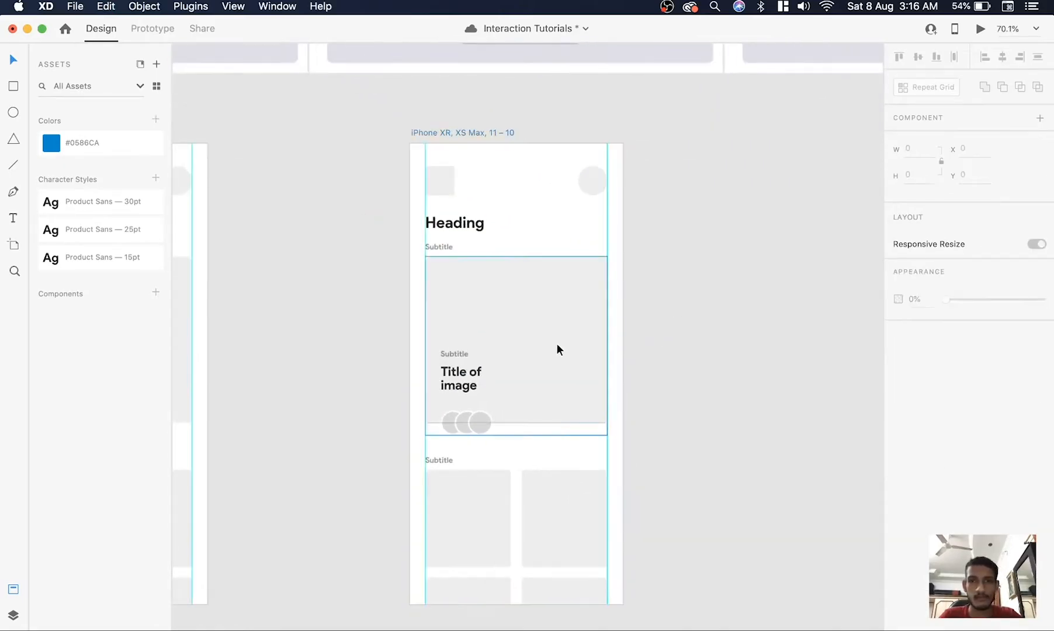
Move the copied artboard's header group above the artboard to about Y -145 and set its opacity to 0%
{"action": "left_click", "coordinate": [556, 349]}
{"action": "left_click", "coordinate": [467, 224]}
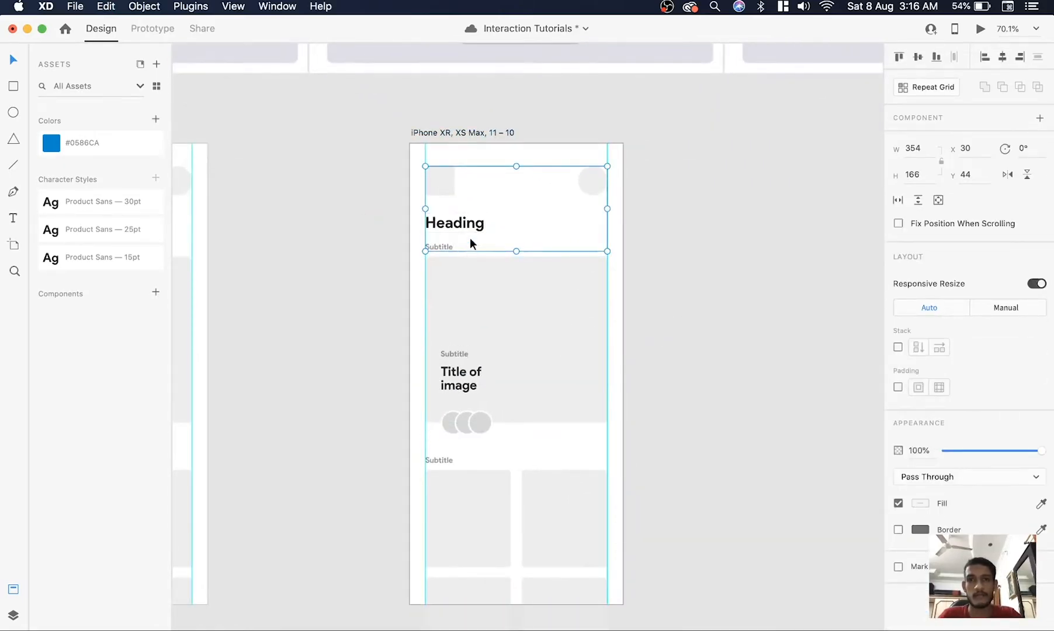
{"action": "left_click_drag", "start_coordinate": [447, 227], "coordinate": [445, 134]}
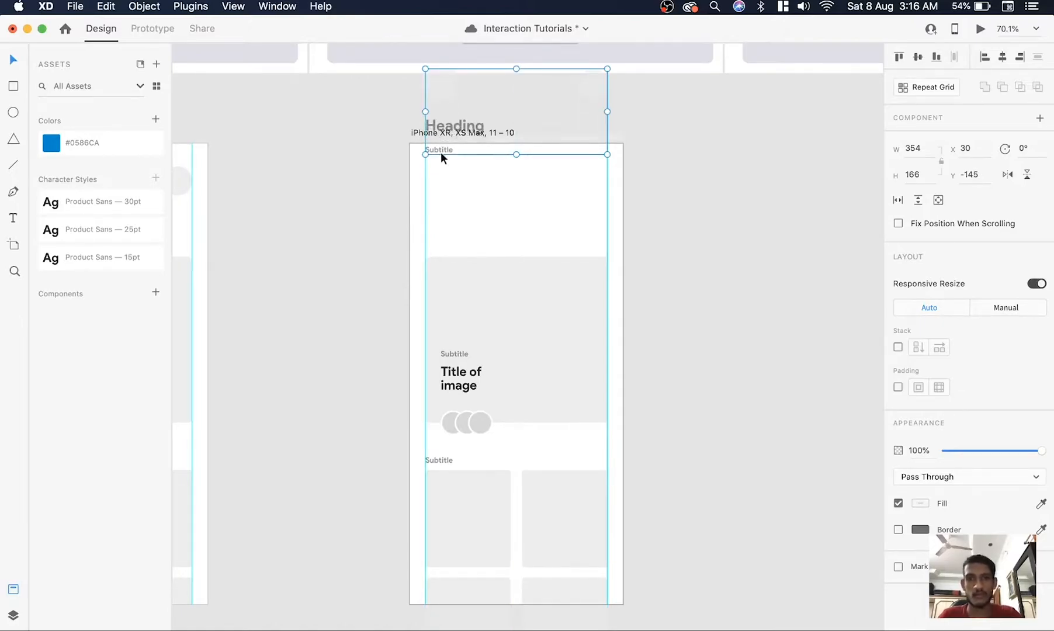
{"action": "key", "text": "0"}
{"action": "key", "text": "0"}
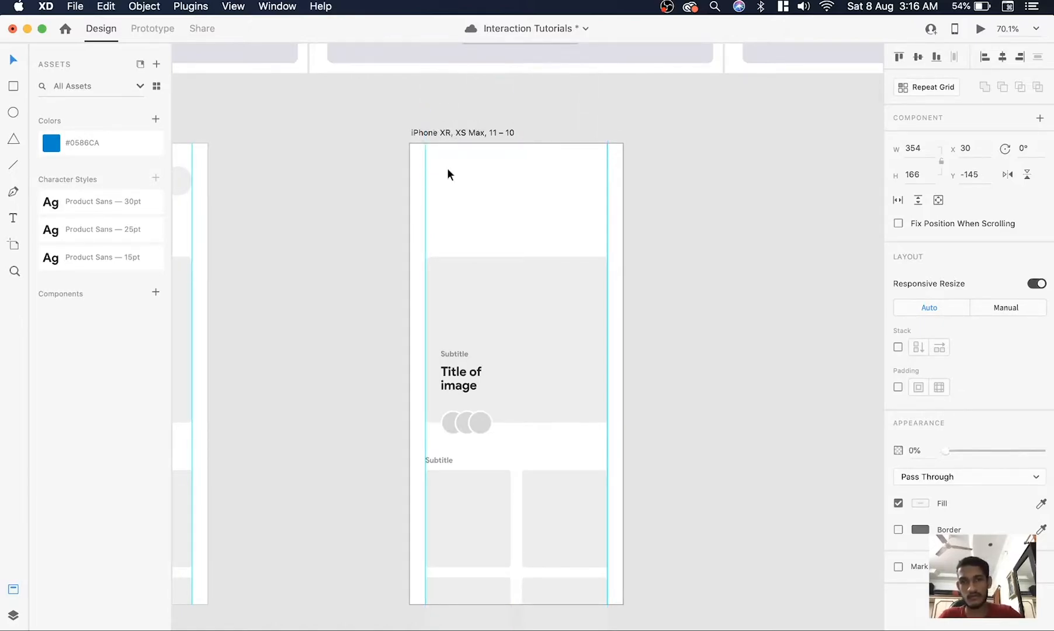
Move the cards group down to about Y 872, near the artboard's lower edge, and set its opacity to 0%
{"action": "scroll", "coordinate": [564, 366], "scroll_direction": "down", "scroll_amount": 4}
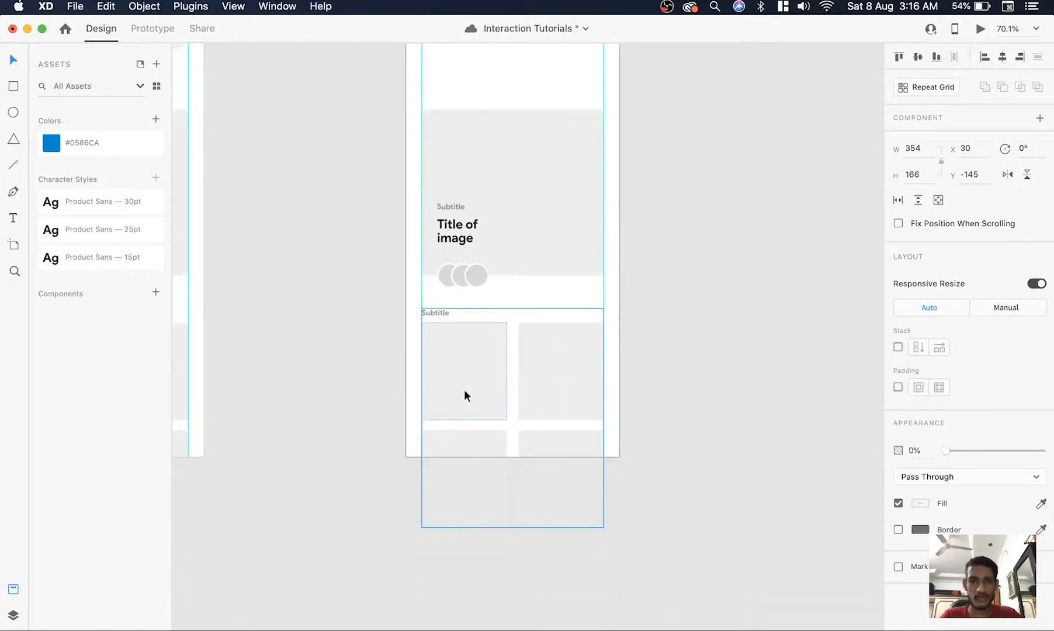
{"action": "scroll", "coordinate": [463, 389], "scroll_direction": "up", "scroll_amount": 3}
{"action": "left_click_drag", "start_coordinate": [473, 352], "coordinate": [474, 532]}
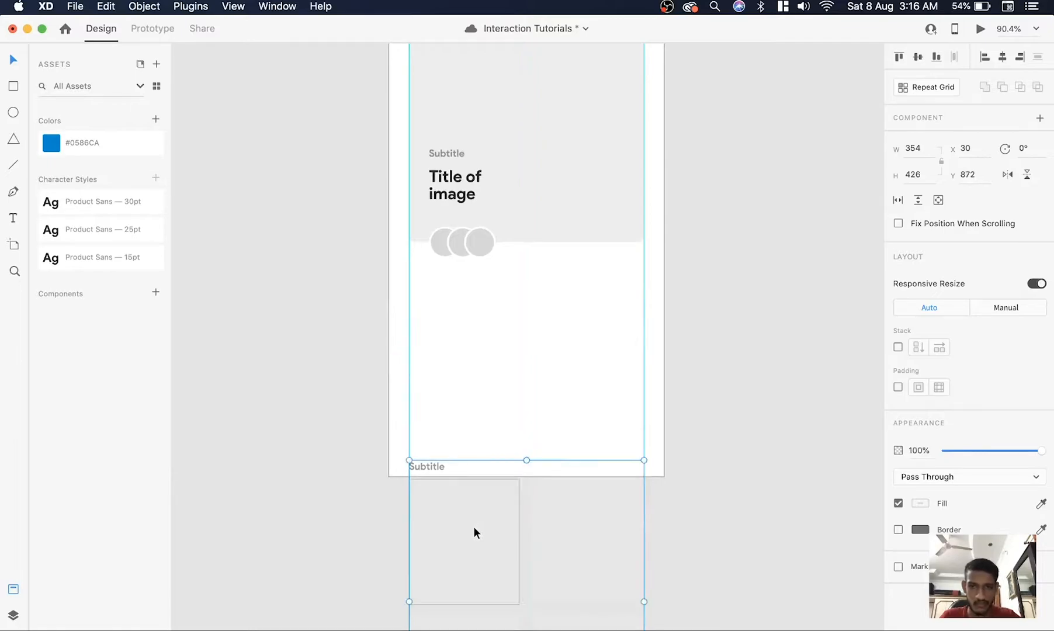
{"action": "key", "text": "0"}
{"action": "key", "text": "0"}
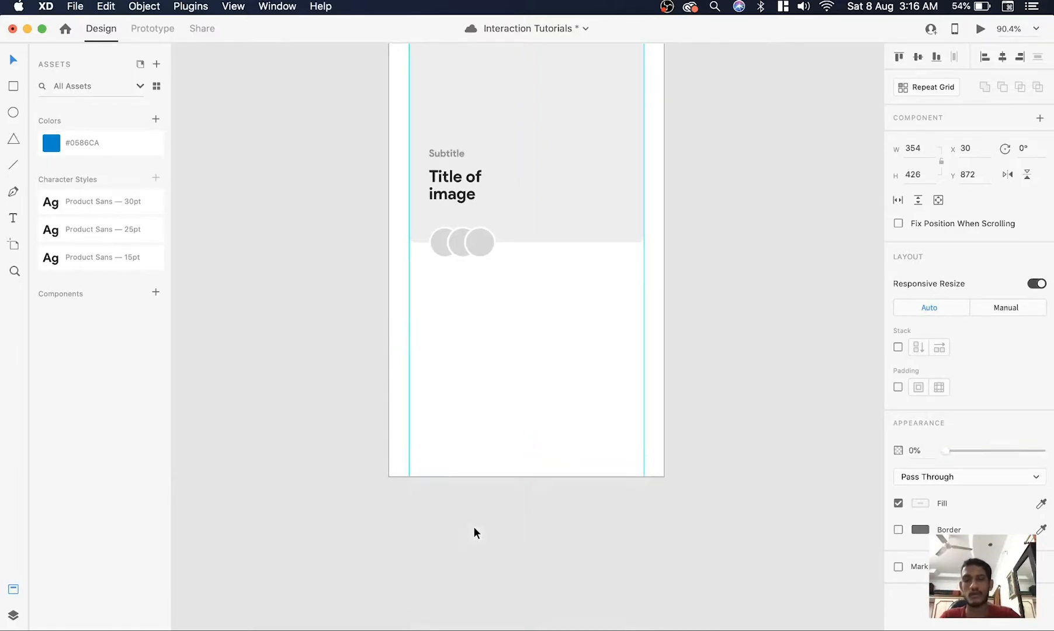
Enlarge the grey image rectangle inside its group to about 440 × 914 so it covers the whole artboard
{"action": "scroll", "coordinate": [703, 284], "scroll_direction": "down", "scroll_amount": 3}
{"action": "scroll", "coordinate": [703, 284], "scroll_direction": "up", "scroll_amount": 2}
{"action": "left_click", "coordinate": [703, 284]}
{"action": "double_click", "coordinate": [553, 268]}
{"action": "left_click_drag", "start_coordinate": [581, 172], "coordinate": [605, 197]}
{"action": "scroll", "coordinate": [605, 198], "scroll_direction": "down", "scroll_amount": 5}
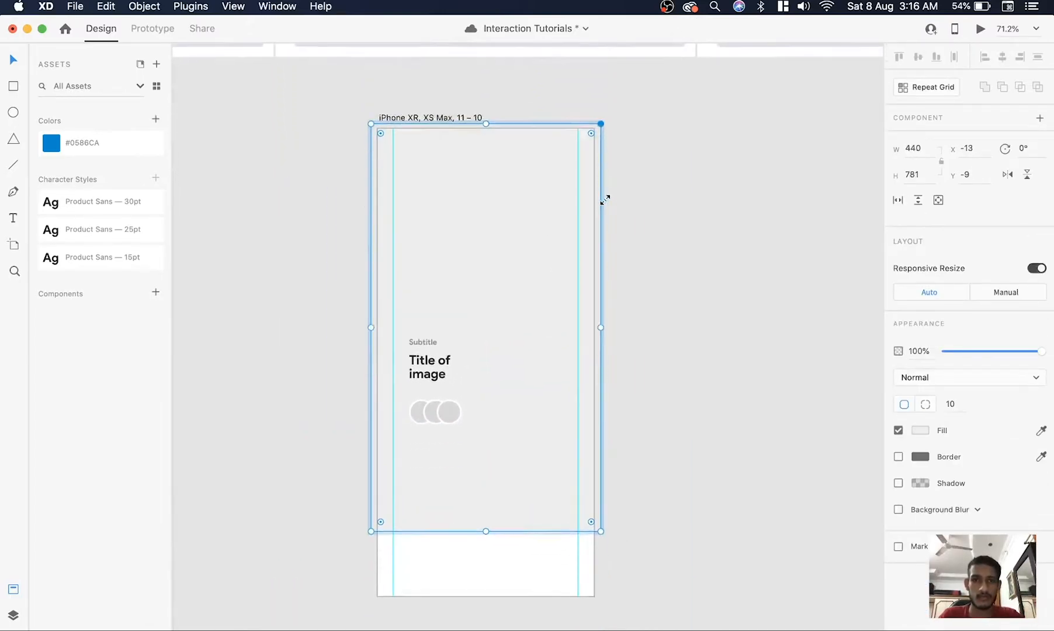
{"action": "left_click_drag", "start_coordinate": [487, 348], "coordinate": [488, 416]}
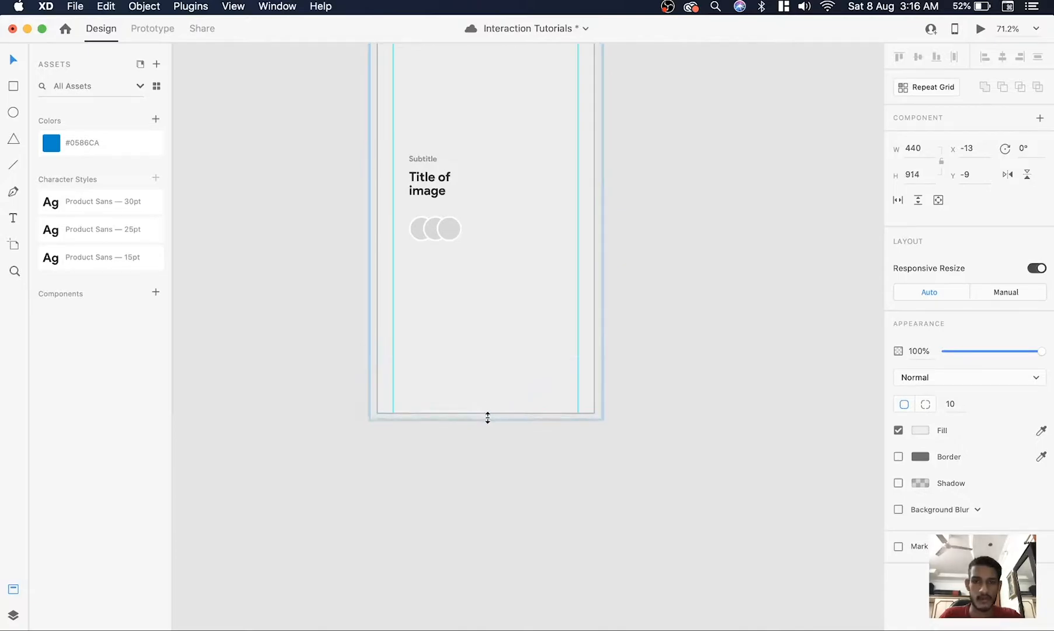
Move the image's subtitle, title and three circles down together to about Y 670
{"action": "scroll", "coordinate": [487, 417], "scroll_direction": "down", "scroll_amount": 3}
{"action": "left_click", "coordinate": [374, 315]}
{"action": "double_click", "coordinate": [425, 326]}
{"action": "left_click_drag", "start_coordinate": [369, 296], "coordinate": [484, 400]}
{"action": "left_click_drag", "start_coordinate": [445, 367], "coordinate": [447, 456]}
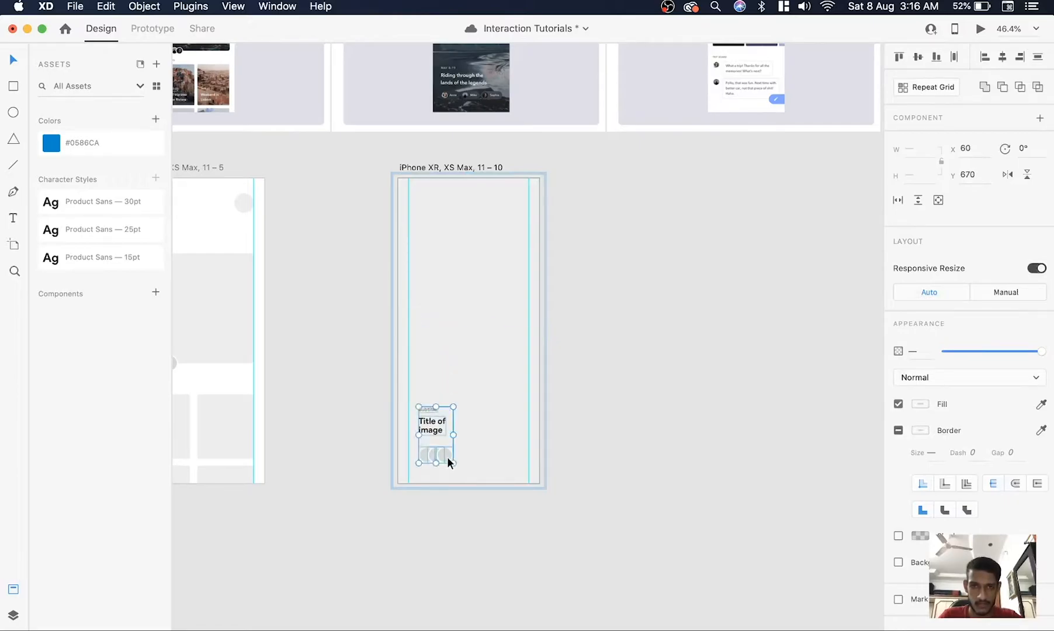
Spread the three overlapping circles below the title into a row with 10 px gaps, following the second reference screen
{"action": "scroll", "coordinate": [447, 456], "scroll_direction": "up", "scroll_amount": 4}
{"action": "scroll", "coordinate": [453, 352], "scroll_direction": "up", "scroll_amount": 4}
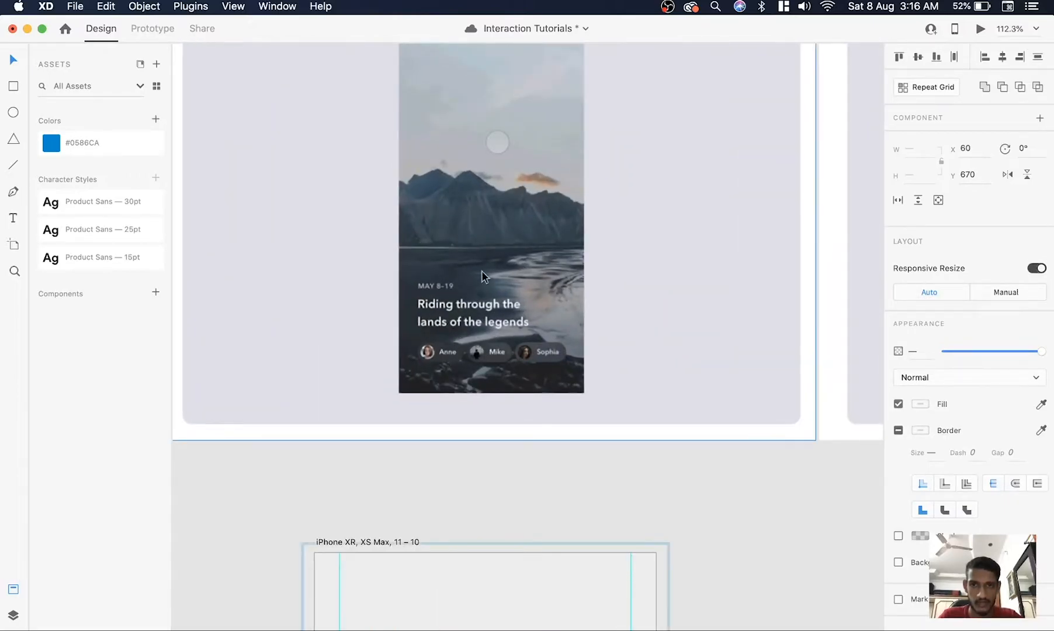
{"action": "scroll", "coordinate": [481, 271], "scroll_direction": "down", "scroll_amount": 10}
{"action": "scroll", "coordinate": [472, 278], "scroll_direction": "up", "scroll_amount": 3}
{"action": "left_click", "coordinate": [463, 389]}
{"action": "left_click_drag", "start_coordinate": [431, 389], "coordinate": [483, 366]}
{"action": "left_click", "coordinate": [484, 379]}
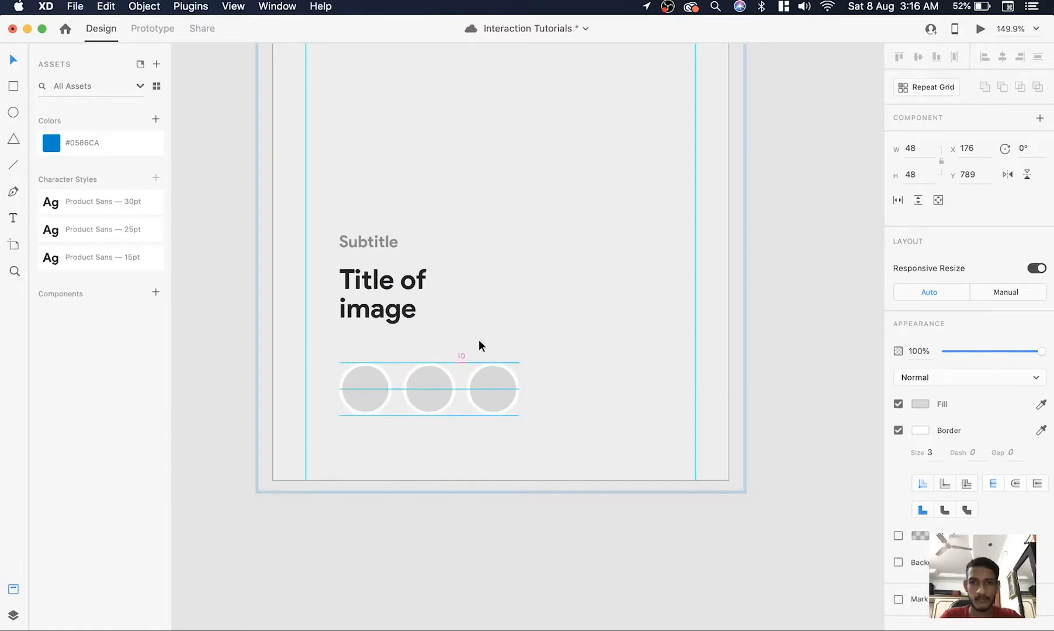
{"action": "scroll", "coordinate": [483, 365], "scroll_direction": "down", "scroll_amount": 4}
{"action": "scroll", "coordinate": [477, 296], "scroll_direction": "up", "scroll_amount": 4}
{"action": "left_click", "coordinate": [711, 270]}
Duplicate the full-image wireframe artboard and place the copy below the third reference screen
{"action": "scroll", "coordinate": [711, 270], "scroll_direction": "down", "scroll_amount": 3}
{"action": "scroll", "coordinate": [711, 272], "scroll_direction": "up", "scroll_amount": 2}
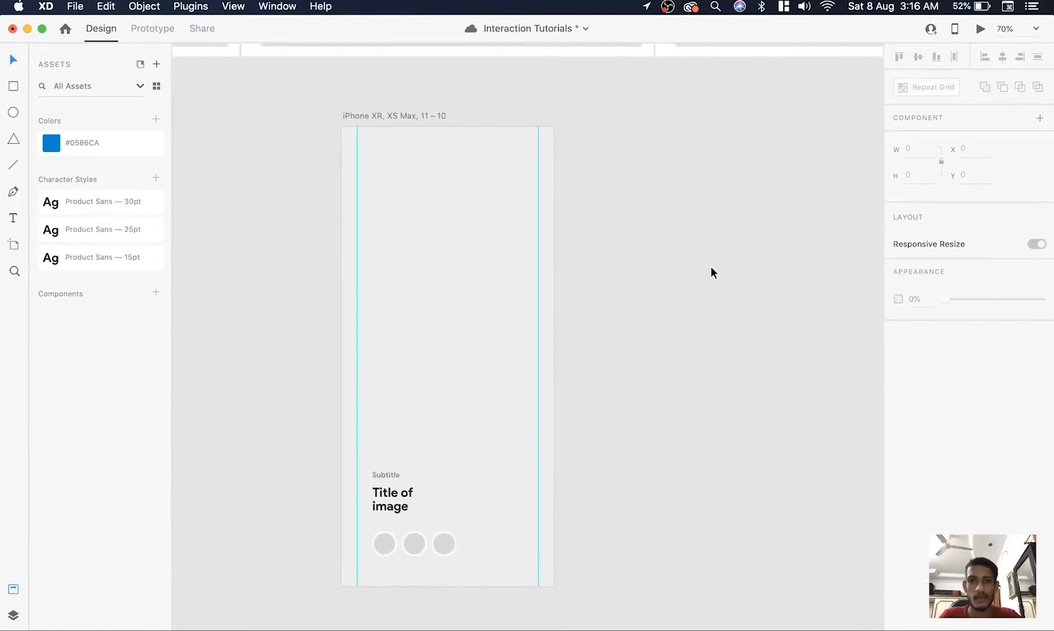
{"action": "scroll", "coordinate": [710, 266], "scroll_direction": "down", "scroll_amount": 5}
{"action": "scroll", "coordinate": [711, 266], "scroll_direction": "up", "scroll_amount": 2}
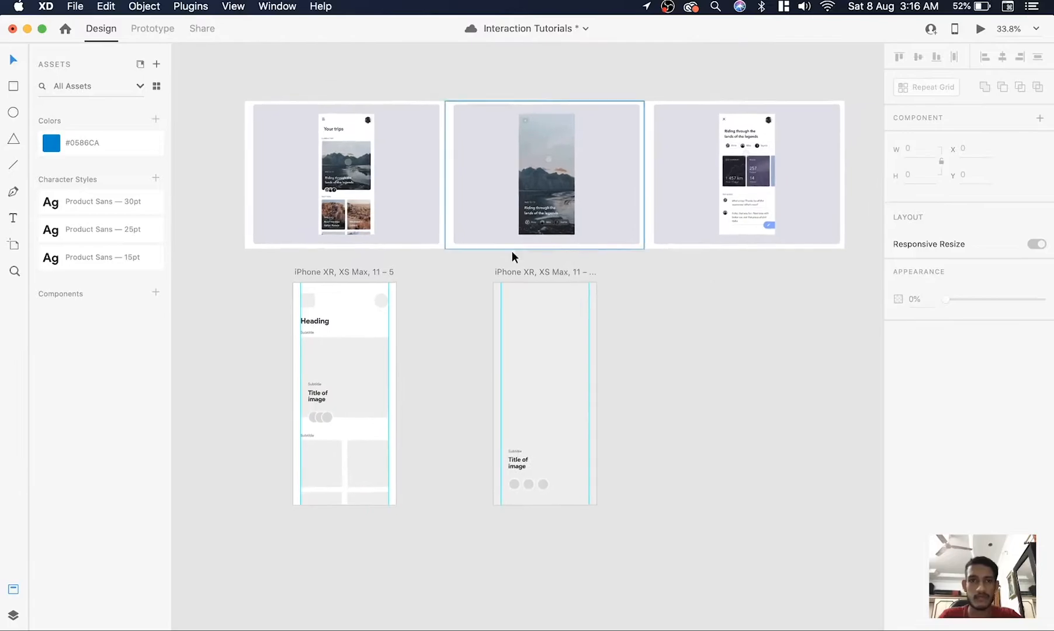
{"action": "left_click", "coordinate": [538, 289]}
{"action": "scroll", "coordinate": [506, 376], "scroll_direction": "right", "scroll_amount": 2}
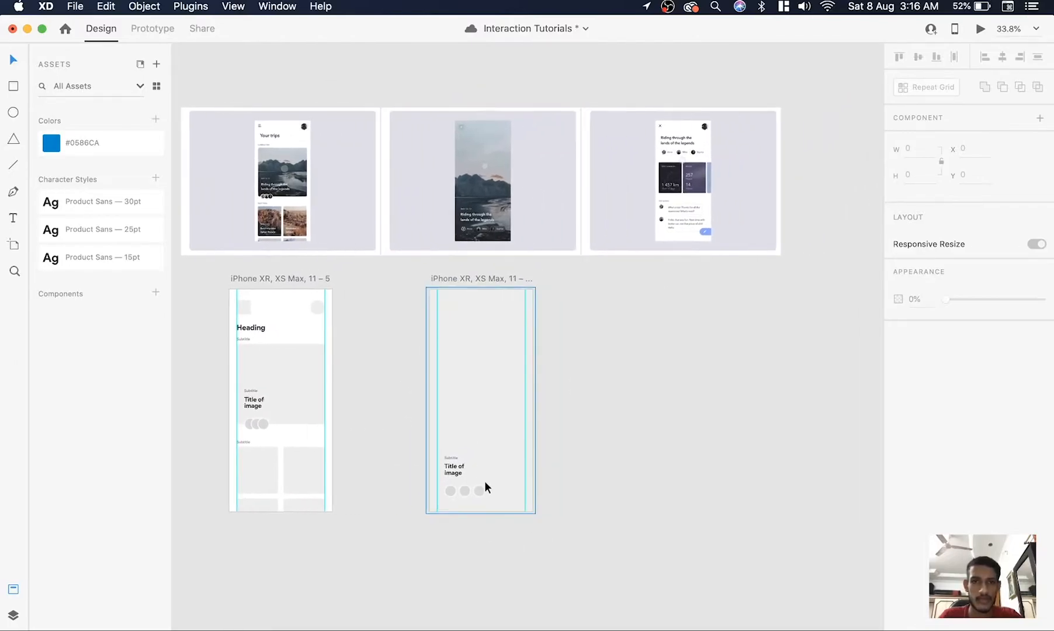
{"action": "scroll", "coordinate": [521, 354], "scroll_direction": "up", "scroll_amount": 3}
{"action": "scroll", "coordinate": [520, 360], "scroll_direction": "right", "scroll_amount": 3}
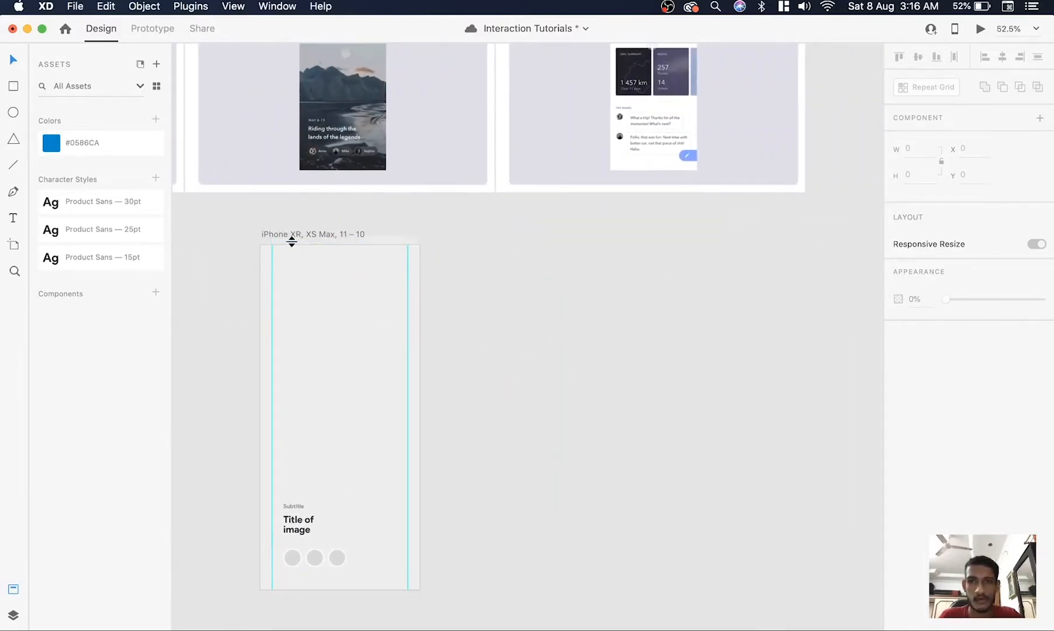
{"action": "left_click_drag", "start_coordinate": [276, 239], "coordinate": [584, 239]}
{"action": "left_click", "coordinate": [790, 270]}
Examine the third reference screen's layout against the new artboard and switch to Safari to check the original
{"action": "scroll", "coordinate": [790, 270], "scroll_direction": "up", "scroll_amount": 3}
{"action": "scroll", "coordinate": [629, 155], "scroll_direction": "up", "scroll_amount": 5}
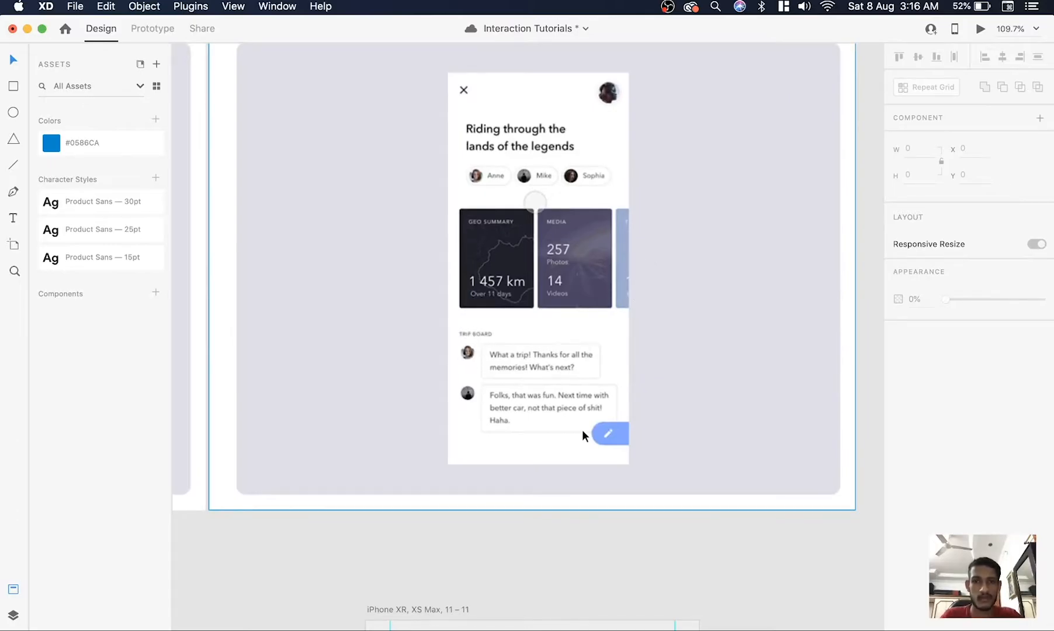
{"action": "scroll", "coordinate": [582, 429], "scroll_direction": "down", "scroll_amount": 10}
{"action": "scroll", "coordinate": [582, 430], "scroll_direction": "down", "scroll_amount": 3}
{"action": "scroll", "coordinate": [708, 360], "scroll_direction": "down", "scroll_amount": 4}
{"action": "scroll", "coordinate": [704, 364], "scroll_direction": "up", "scroll_amount": 2}
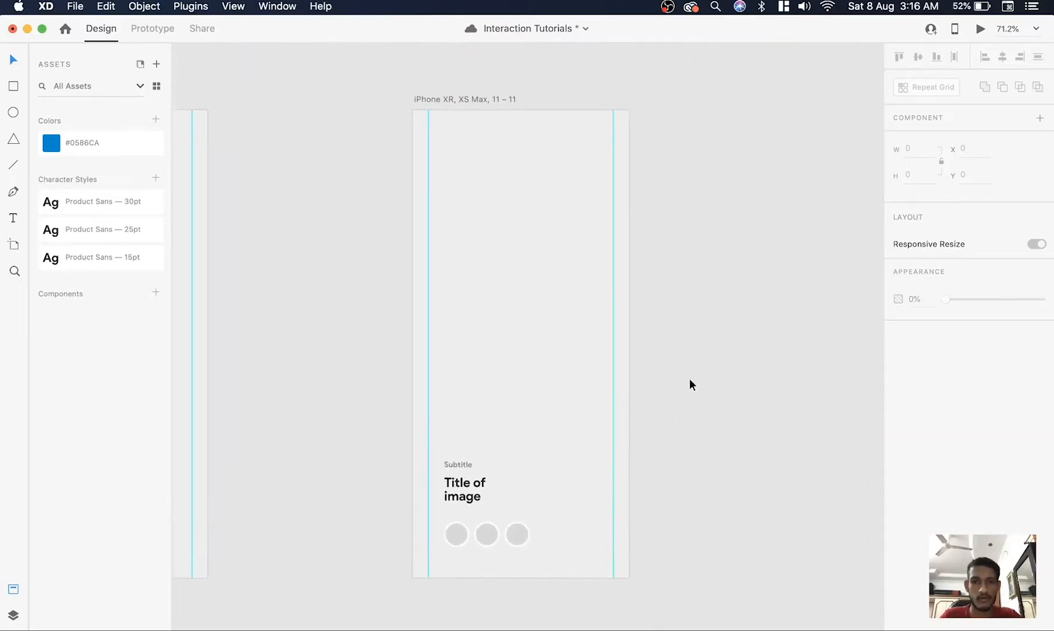
{"action": "left_click", "coordinate": [565, 451]}
{"action": "scroll", "coordinate": [594, 286], "scroll_direction": "up", "scroll_amount": 5}
{"action": "scroll", "coordinate": [379, 543], "scroll_direction": "down", "scroll_amount": 1}
{"action": "scroll", "coordinate": [353, 527], "scroll_direction": "up", "scroll_amount": 2}
{"action": "key", "text": "super+Tab"}
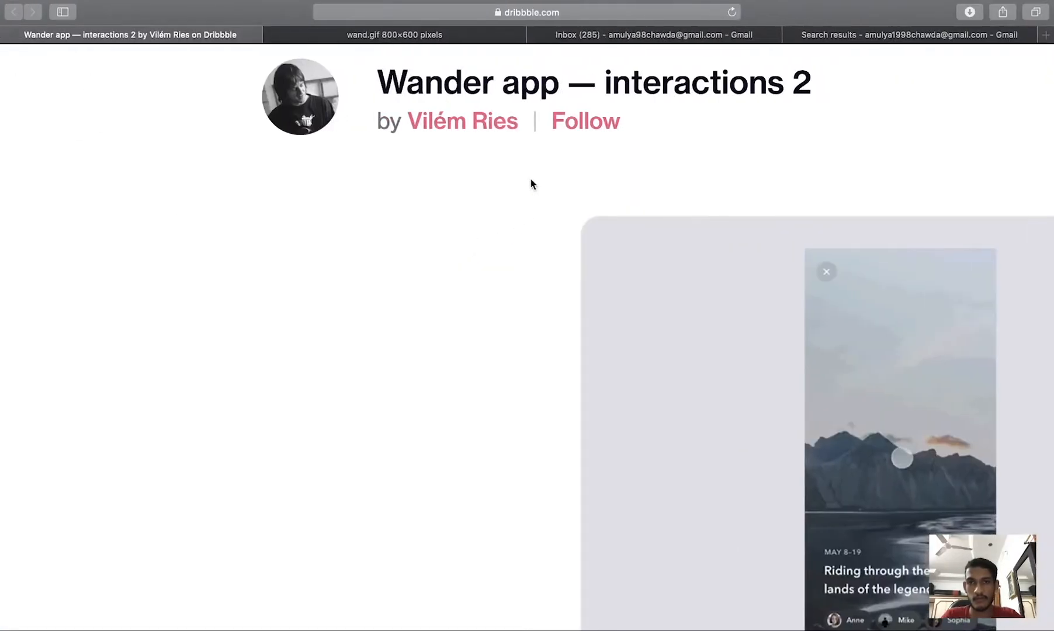
{"action": "left_click", "coordinate": [389, 35]}
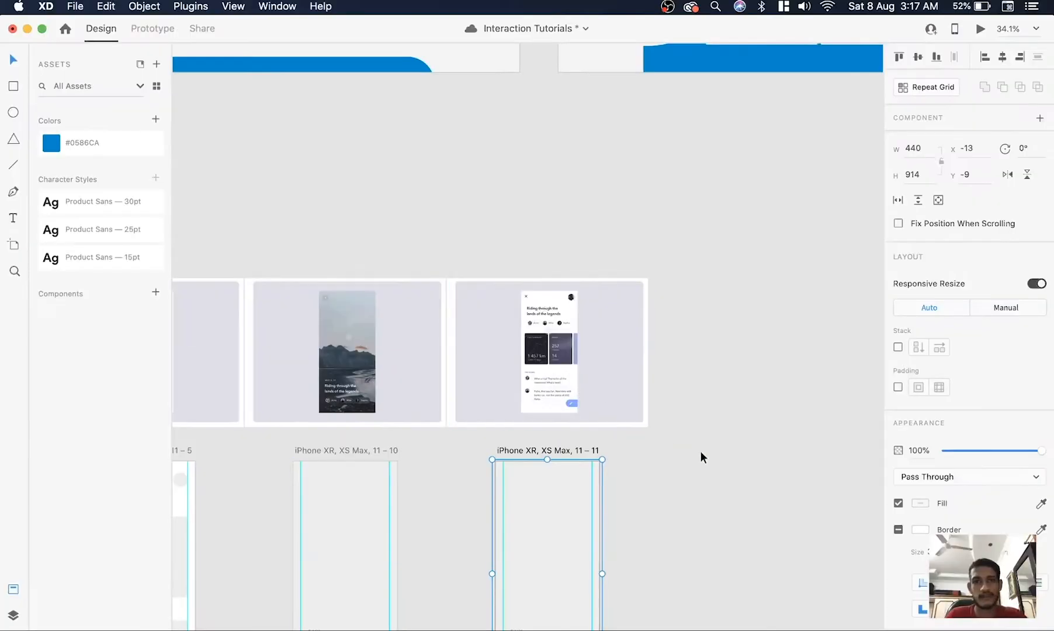
Move the third artboard's image group up until its subtitle, title and circles sit near the artboard's top
{"action": "scroll", "coordinate": [603, 585], "scroll_direction": "down", "scroll_amount": 5}
{"action": "scroll", "coordinate": [604, 584], "scroll_direction": "up", "scroll_amount": 4}
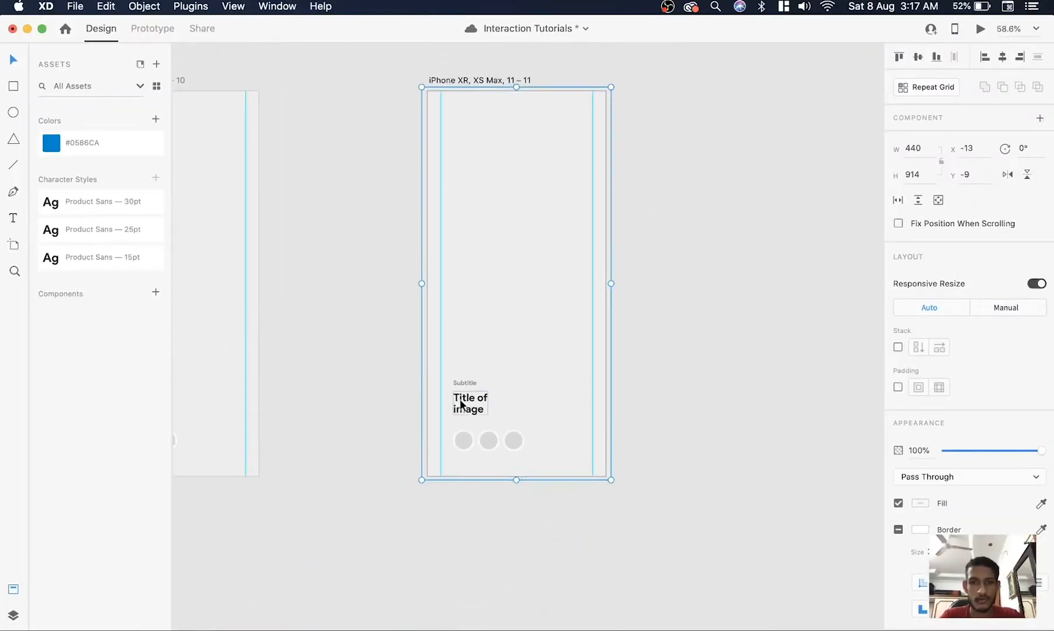
{"action": "left_click", "coordinate": [461, 403]}
{"action": "left_click", "coordinate": [464, 439]}
{"action": "left_click", "coordinate": [322, 427]}
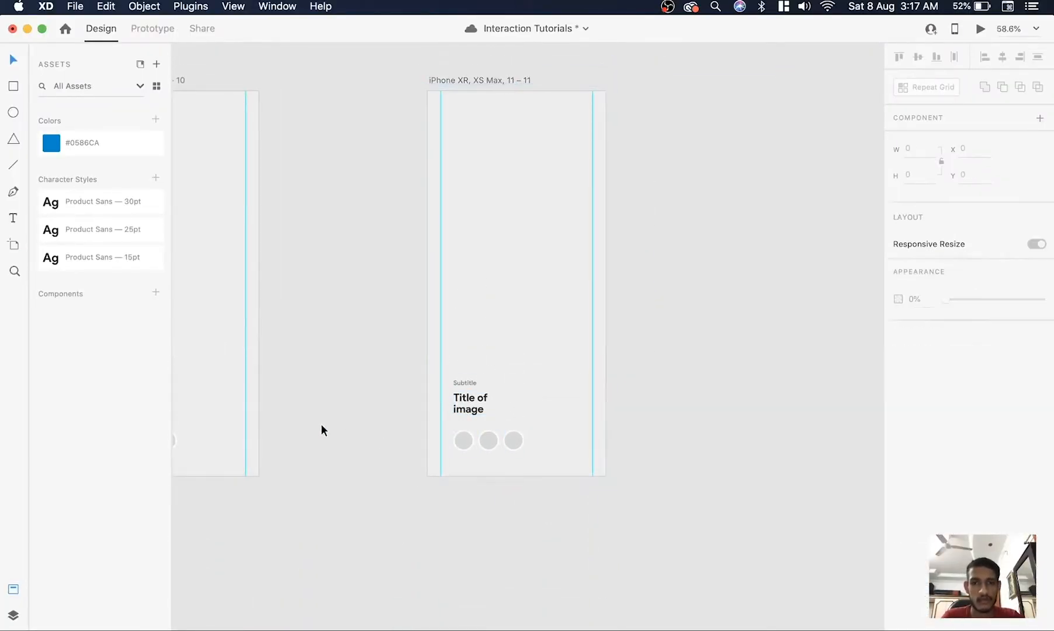
{"action": "left_click_drag", "start_coordinate": [550, 444], "coordinate": [552, 170]}
Move the group's background rectangle up to about Y -886 and lower its opacity to 2%
{"action": "left_click_drag", "start_coordinate": [587, 208], "coordinate": [572, 101]}
{"action": "scroll", "coordinate": [572, 102], "scroll_direction": "up", "scroll_amount": 5}
{"action": "scroll", "coordinate": [572, 102], "scroll_direction": "up", "scroll_amount": 3}
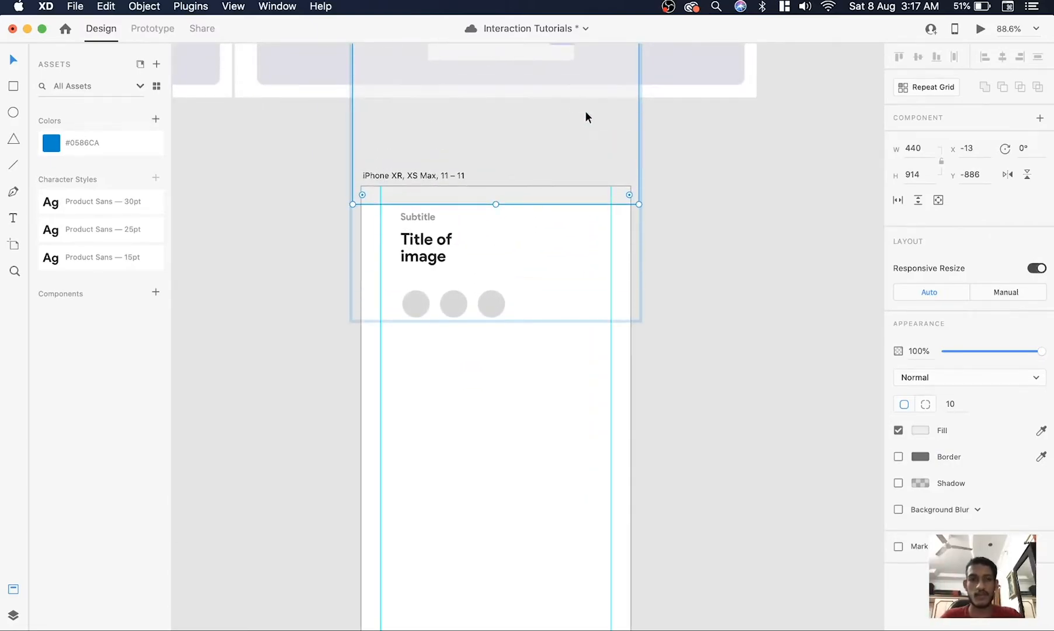
{"action": "left_click_drag", "start_coordinate": [1043, 356], "coordinate": [942, 346]}
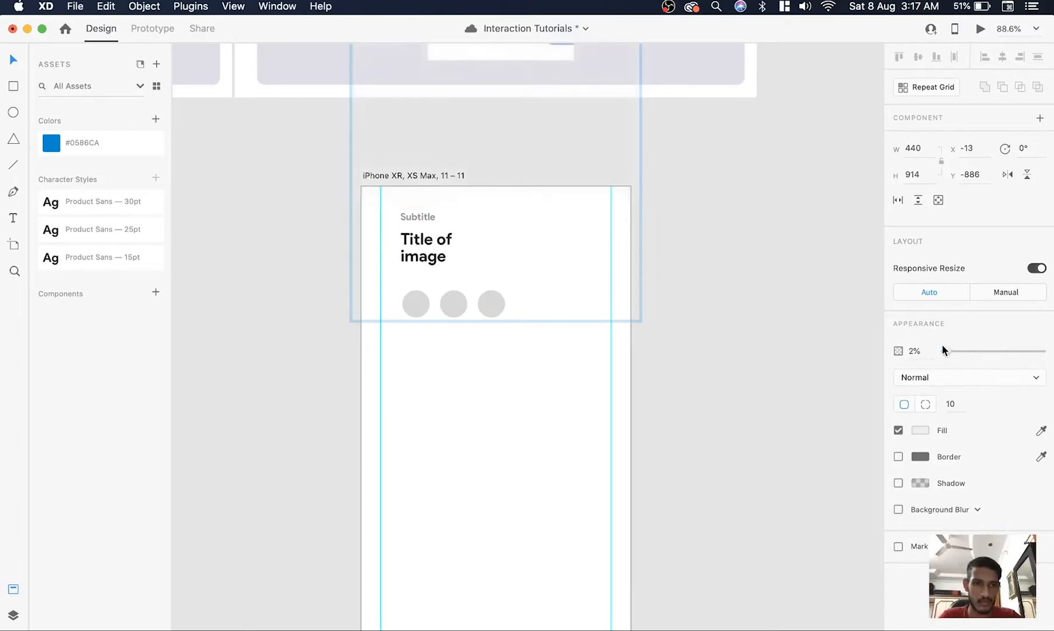
{"action": "left_click", "coordinate": [776, 277]}
Add a row of three rounded grey cards below the circles, with the last one running off the artboard's edge
{"action": "scroll", "coordinate": [776, 278], "scroll_direction": "down", "scroll_amount": 2}
{"action": "scroll", "coordinate": [775, 277], "scroll_direction": "down", "scroll_amount": 5}
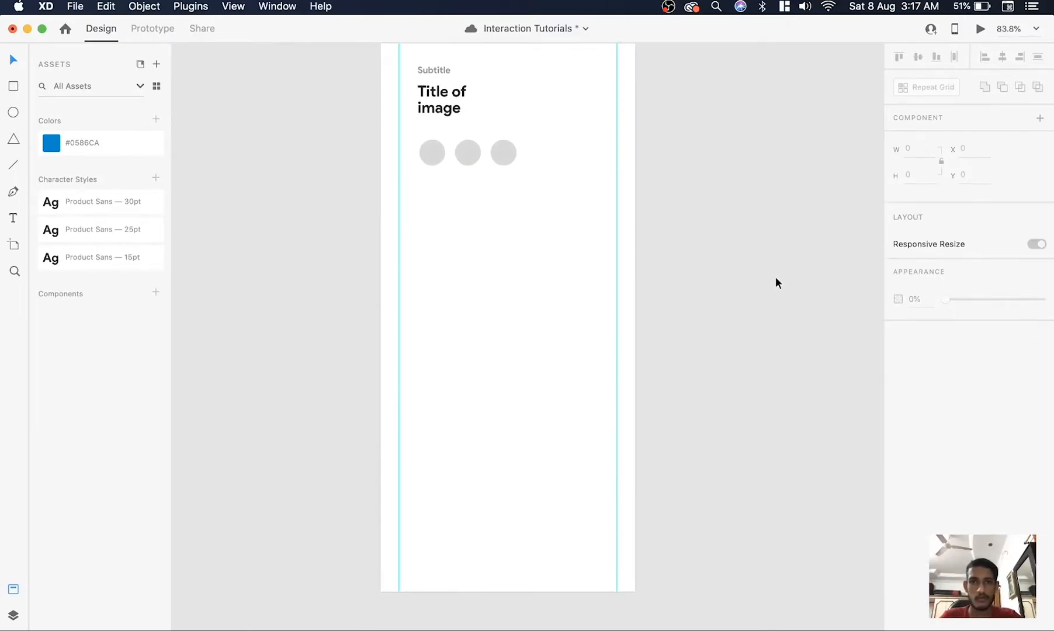
{"action": "scroll", "coordinate": [754, 283], "scroll_direction": "down", "scroll_amount": 3}
{"action": "mouse_move", "coordinate": [444, 230]}
{"action": "left_mouse_down"}
{"action": "mouse_move", "coordinate": [525, 367]}
{"action": "mouse_move", "coordinate": [529, 346]}
{"action": "mouse_move", "coordinate": [591, 312]}
{"action": "left_mouse_up"}
{"action": "key", "text": "v"}
{"action": "left_click_drag", "start_coordinate": [591, 311], "coordinate": [675, 303]}
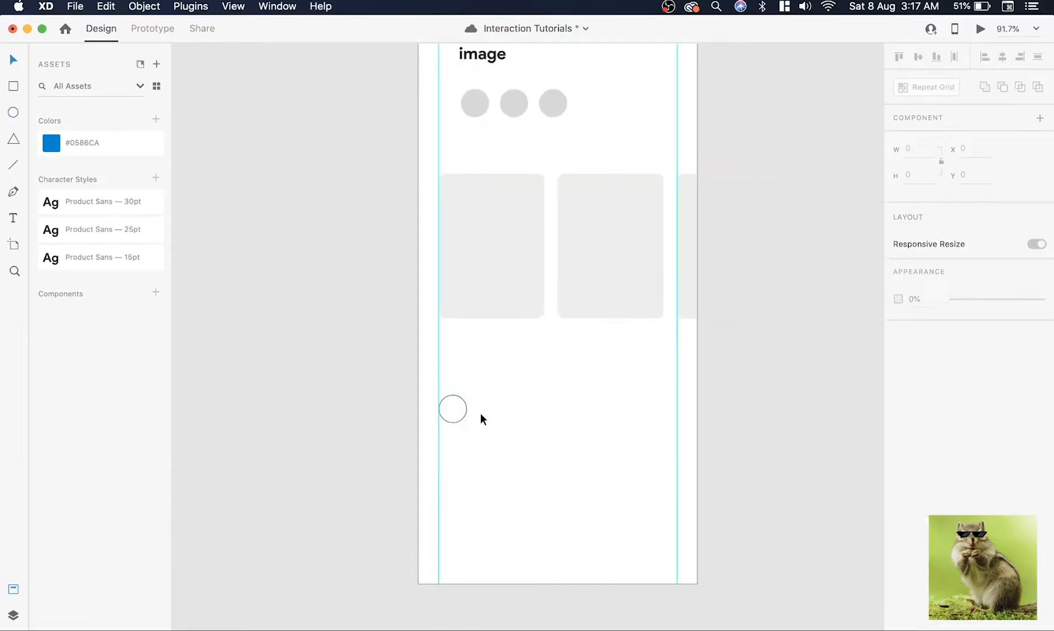
Add two comment boxes about 275 by 95 beside the outlined circles, with corner radius 10, no border and fill #F2F2F2
{"action": "left_click_drag", "start_coordinate": [485, 394], "coordinate": [670, 457]}
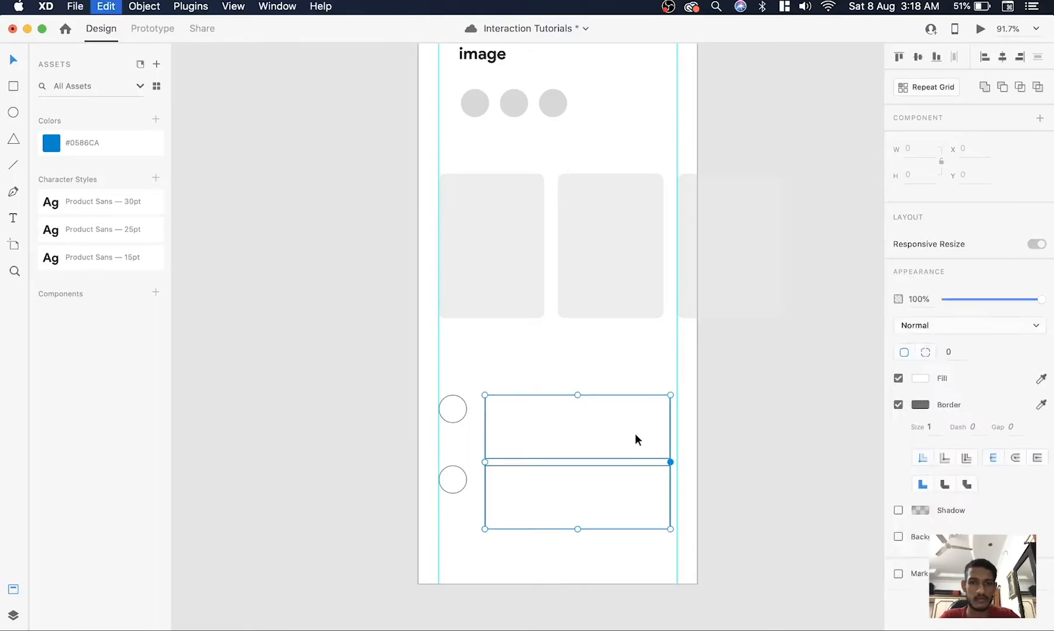
{"action": "key", "text": "super+z"}
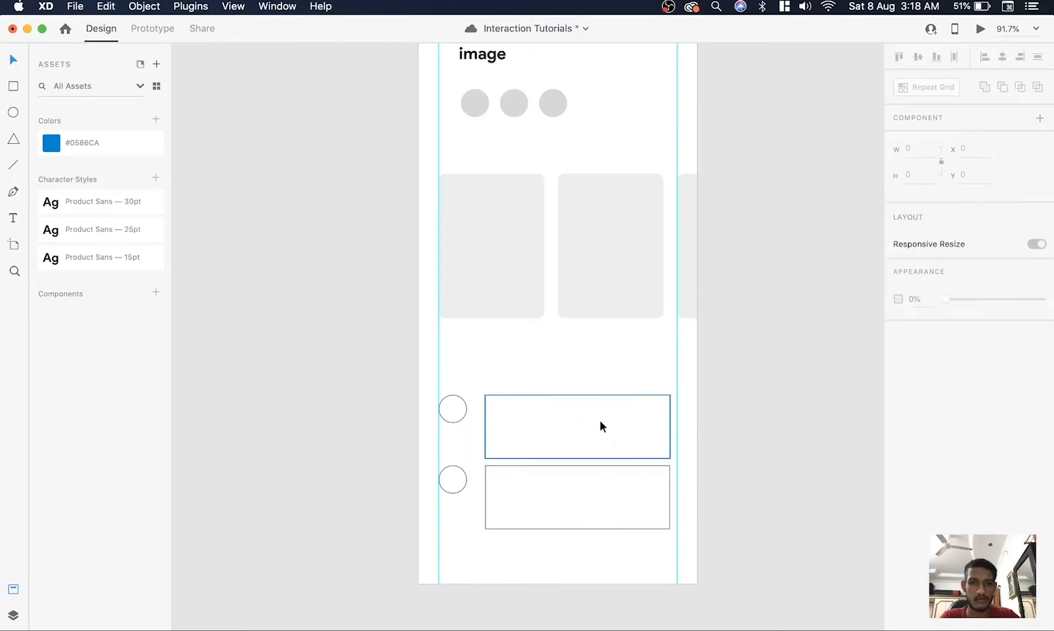
{"action": "left_click", "coordinate": [600, 422]}
{"action": "left_click", "coordinate": [599, 514], "text": "shift"}
{"action": "left_click", "coordinate": [948, 420]}
{"action": "type", "text": "10"}
{"action": "left_click", "coordinate": [899, 472]}
{"action": "left_click", "coordinate": [920, 446]}
{"action": "left_click_drag", "start_coordinate": [753, 394], "coordinate": [712, 377]}
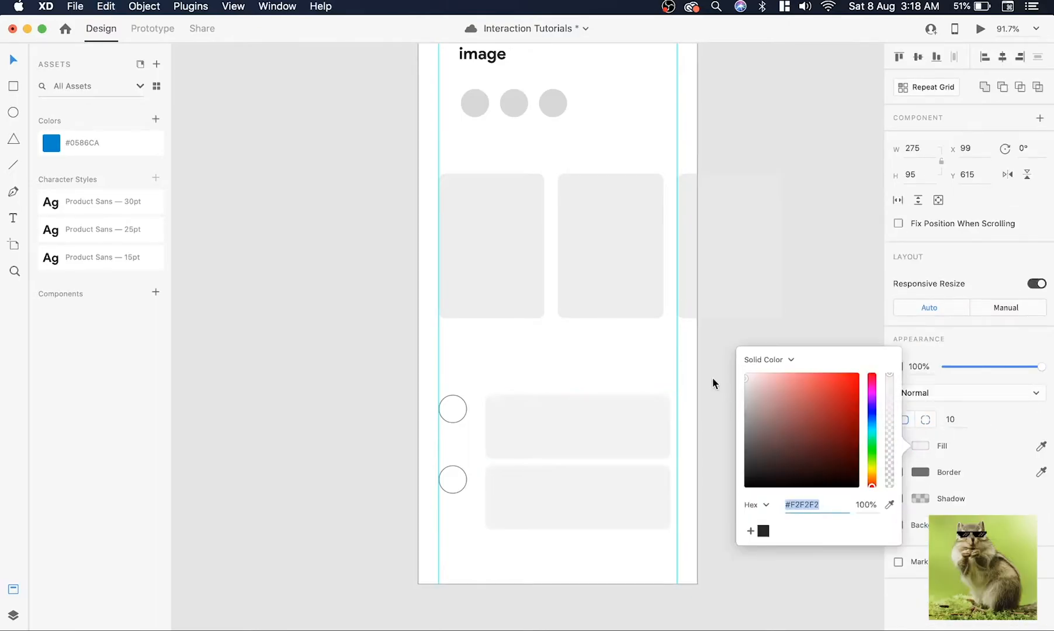
Fill the two comment circles with the same grey as the other circles and remove their borders
{"action": "left_click", "coordinate": [454, 410]}
{"action": "left_click", "coordinate": [457, 484], "text": "shift"}
{"action": "left_click", "coordinate": [1041, 419]}
{"action": "left_click", "coordinate": [848, 219]}
{"action": "left_click", "coordinate": [453, 410]}
{"action": "left_click", "coordinate": [455, 482], "text": "shift"}
{"action": "left_click", "coordinate": [899, 446]}
{"action": "left_click", "coordinate": [549, 496]}
{"action": "left_click_drag", "start_coordinate": [459, 487], "coordinate": [459, 489]}
{"action": "left_click", "coordinate": [694, 491]}
Add a "Subtext" label above the comment rows in the Product Sans 15pt style at 50% opacity
{"action": "scroll", "coordinate": [694, 491], "scroll_direction": "down", "scroll_amount": 5}
{"action": "scroll", "coordinate": [693, 491], "scroll_direction": "down", "scroll_amount": 5}
{"action": "scroll", "coordinate": [519, 476], "scroll_direction": "up", "scroll_amount": 5}
{"action": "key", "text": "t"}
{"action": "left_click", "coordinate": [438, 425]}
{"action": "type", "text": "Subtext"}
{"action": "key", "text": "Escape"}
{"action": "left_click", "coordinate": [100, 201]}
{"action": "left_click", "coordinate": [101, 257]}
{"action": "key", "text": "v"}
{"action": "key", "text": "5"}
Select the Subtext label with both comment rows and move them down to Y 561
{"action": "left_click_drag", "start_coordinate": [455, 422], "coordinate": [549, 514]}
{"action": "scroll", "coordinate": [496, 461], "scroll_direction": "down", "scroll_amount": 5}
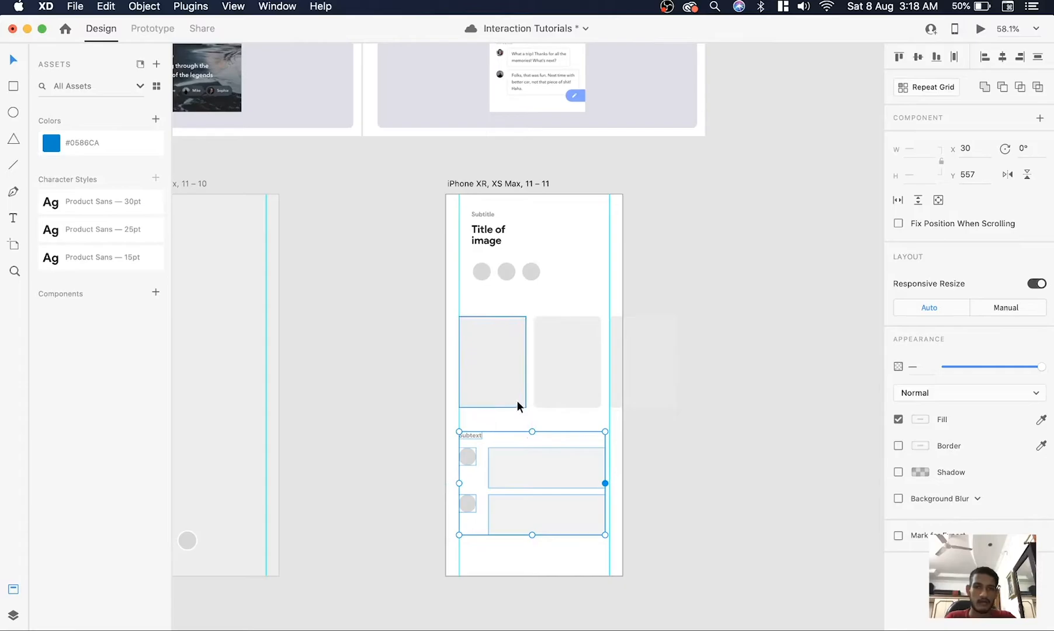
{"action": "key", "text": "Down"}
{"action": "key", "text": "Down"}
{"action": "key", "text": "Down"}
{"action": "key", "text": "Down"}
{"action": "scroll", "coordinate": [517, 400], "scroll_direction": "up", "scroll_amount": 5}
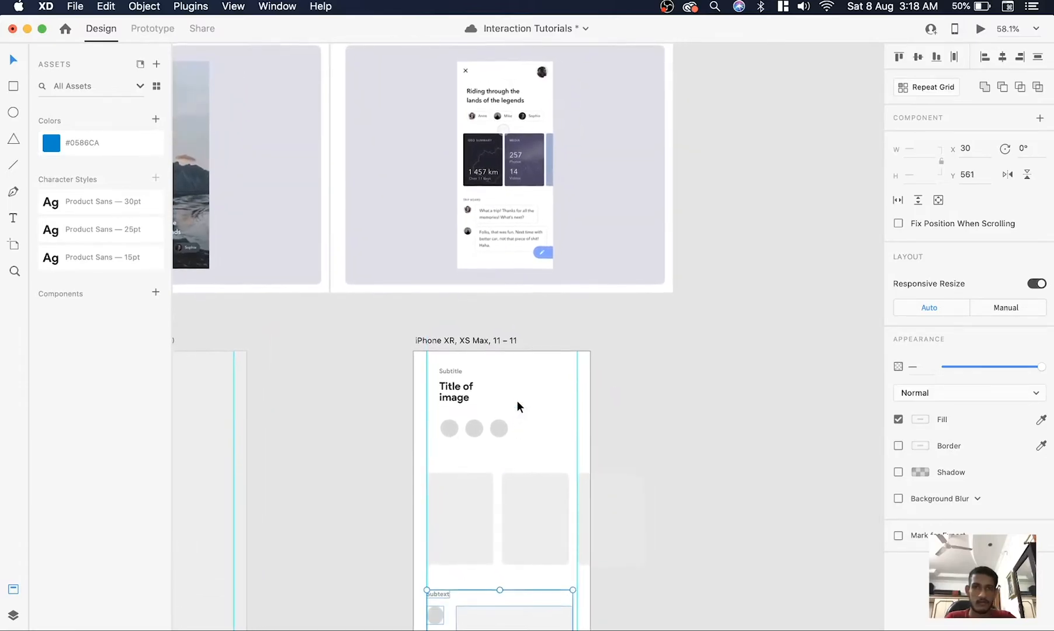
{"action": "scroll", "coordinate": [517, 400], "scroll_direction": "down", "scroll_amount": 3}
Move the row of three cards on the third artboard up to Y 245
{"action": "scroll", "coordinate": [517, 400], "scroll_direction": "up", "scroll_amount": 3}
{"action": "left_click", "coordinate": [426, 495]}
{"action": "left_click", "coordinate": [516, 504]}
{"action": "left_click_drag", "start_coordinate": [522, 460], "coordinate": [521, 452]}
{"action": "left_click_drag", "start_coordinate": [512, 501], "coordinate": [512, 493]}
{"action": "key", "text": "Up"}
{"action": "key", "text": "Up"}
{"action": "key", "text": "Up"}
{"action": "key", "text": "Up"}
{"action": "key", "text": "Up"}
{"action": "key", "text": "Up"}
{"action": "key", "text": "Up"}
{"action": "scroll", "coordinate": [629, 567], "scroll_direction": "down", "scroll_amount": 4}
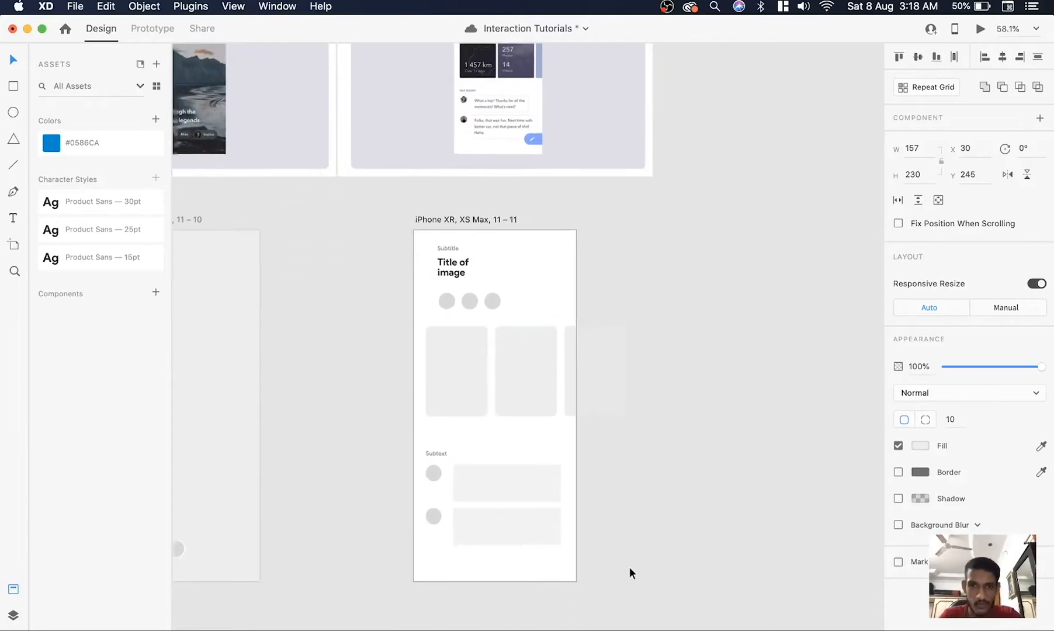
Compare the three wireframe artboards with the reference screens above them
{"action": "left_click", "coordinate": [677, 506]}
{"action": "scroll", "coordinate": [677, 507], "scroll_direction": "right", "scroll_amount": 1}
{"action": "scroll", "coordinate": [676, 506], "scroll_direction": "down", "scroll_amount": 5}
{"action": "scroll", "coordinate": [677, 506], "scroll_direction": "left", "scroll_amount": 2}
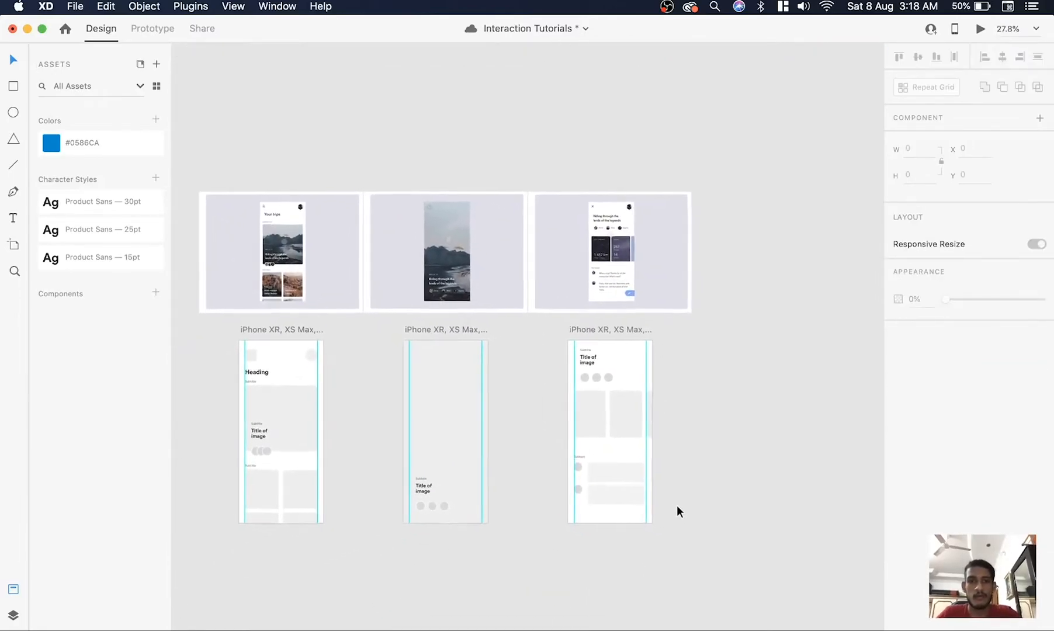
{"action": "scroll", "coordinate": [450, 446], "scroll_direction": "up", "scroll_amount": 3}
{"action": "scroll", "coordinate": [451, 444], "scroll_direction": "up", "scroll_amount": 1}
{"action": "mouse_move", "coordinate": [451, 445]}
{"action": "left_mouse_down"}
{"action": "mouse_move", "coordinate": [455, 495]}
{"action": "mouse_move", "coordinate": [443, 412]}
{"action": "mouse_move", "coordinate": [441, 460]}
{"action": "left_mouse_up"}
{"action": "key", "text": "super+z"}
{"action": "scroll", "coordinate": [783, 458], "scroll_direction": "right", "scroll_amount": 2}
{"action": "scroll", "coordinate": [783, 457], "scroll_direction": "up", "scroll_amount": 2}
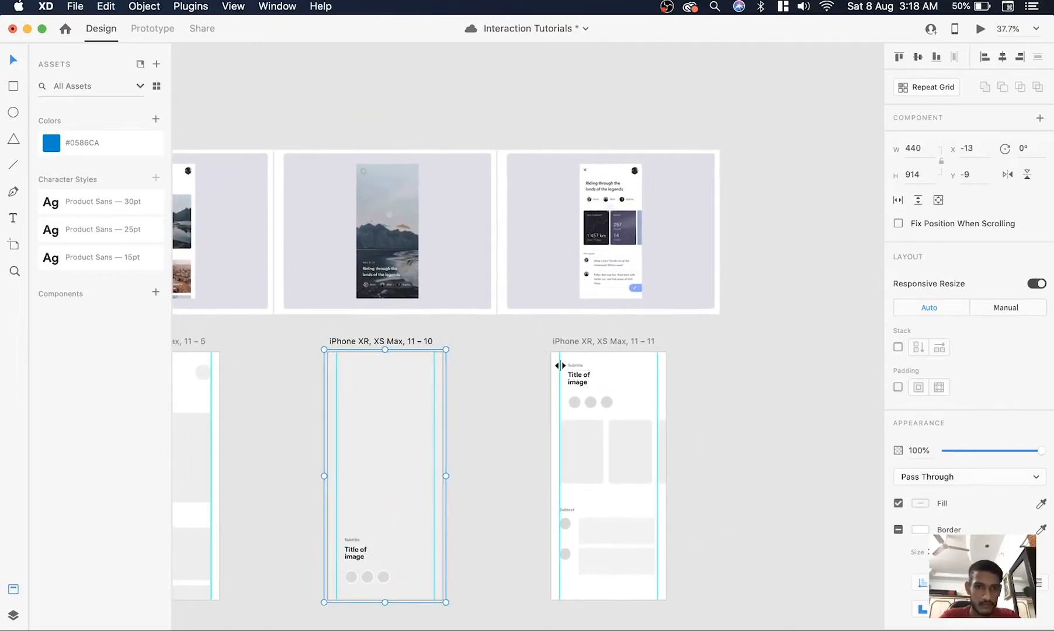
Move the third artboard's image group down to Y -861 and bring it to the front
{"action": "mouse_move", "coordinate": [581, 371]}
{"action": "left_mouse_down"}
{"action": "mouse_move", "coordinate": [601, 390]}
{"action": "mouse_move", "coordinate": [588, 373]}
{"action": "mouse_move", "coordinate": [580, 412]}
{"action": "mouse_move", "coordinate": [586, 386]}
{"action": "left_mouse_up"}
{"action": "key", "text": "super+z"}
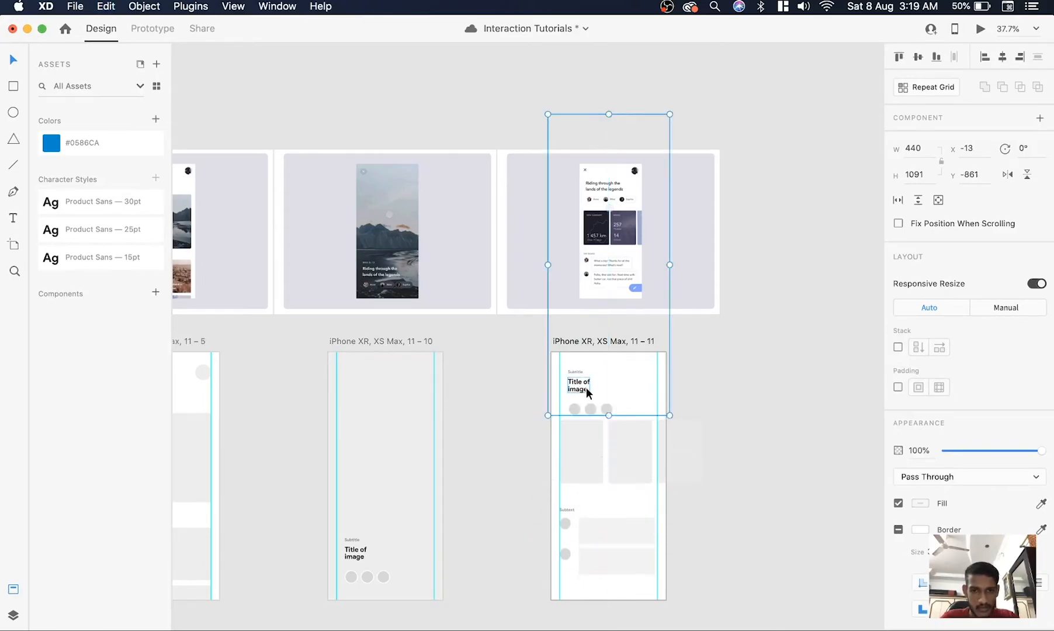
{"action": "right_click", "coordinate": [585, 387]}
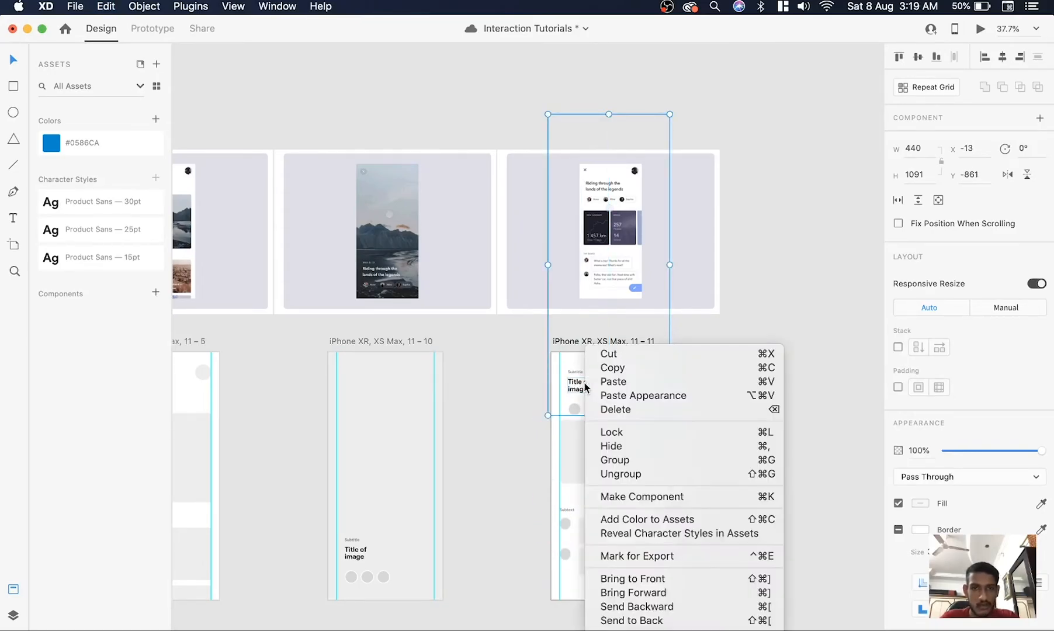
{"action": "left_click", "coordinate": [701, 580]}
{"action": "left_click", "coordinate": [795, 494]}
{"action": "mouse_move", "coordinate": [609, 384]}
{"action": "left_mouse_down"}
{"action": "mouse_move", "coordinate": [579, 400]}
{"action": "mouse_move", "coordinate": [592, 483]}
{"action": "mouse_move", "coordinate": [607, 463]}
{"action": "mouse_move", "coordinate": [618, 391]}
{"action": "left_mouse_up"}
{"action": "key", "text": "super+z"}
{"action": "left_click", "coordinate": [756, 428]}
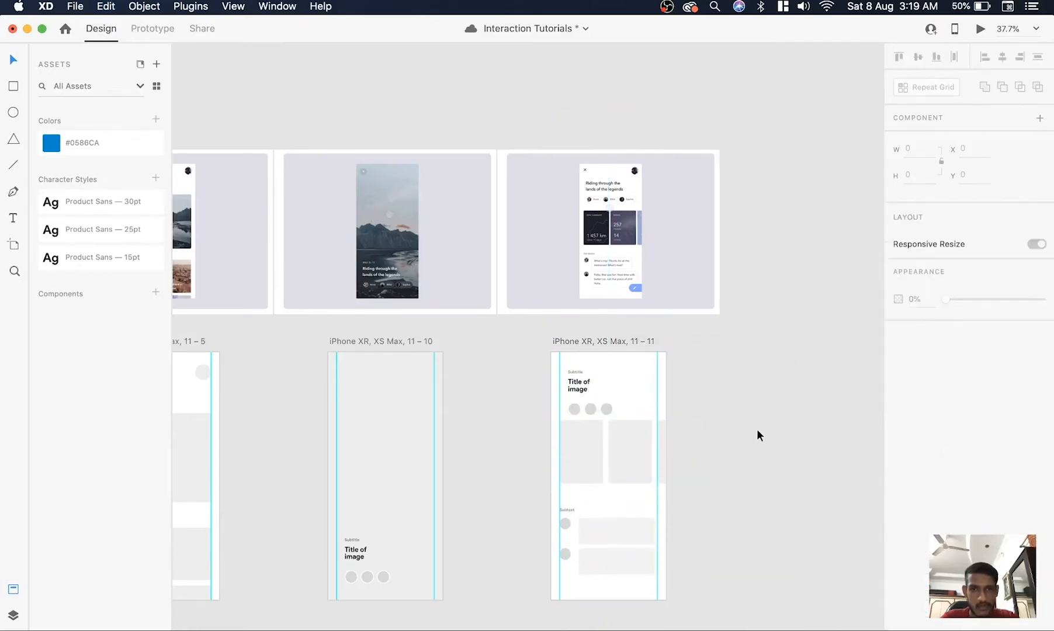
Move the third artboard's image group back up to reopen the gap between its circles and the cards
{"action": "scroll", "coordinate": [757, 429], "scroll_direction": "down", "scroll_amount": 2}
{"action": "scroll", "coordinate": [757, 429], "scroll_direction": "right", "scroll_amount": 2}
{"action": "scroll", "coordinate": [756, 428], "scroll_direction": "up", "scroll_amount": 2}
{"action": "scroll", "coordinate": [536, 386], "scroll_direction": "up", "scroll_amount": 3}
{"action": "scroll", "coordinate": [526, 362], "scroll_direction": "down", "scroll_amount": 1}
{"action": "scroll", "coordinate": [526, 362], "scroll_direction": "right", "scroll_amount": 1}
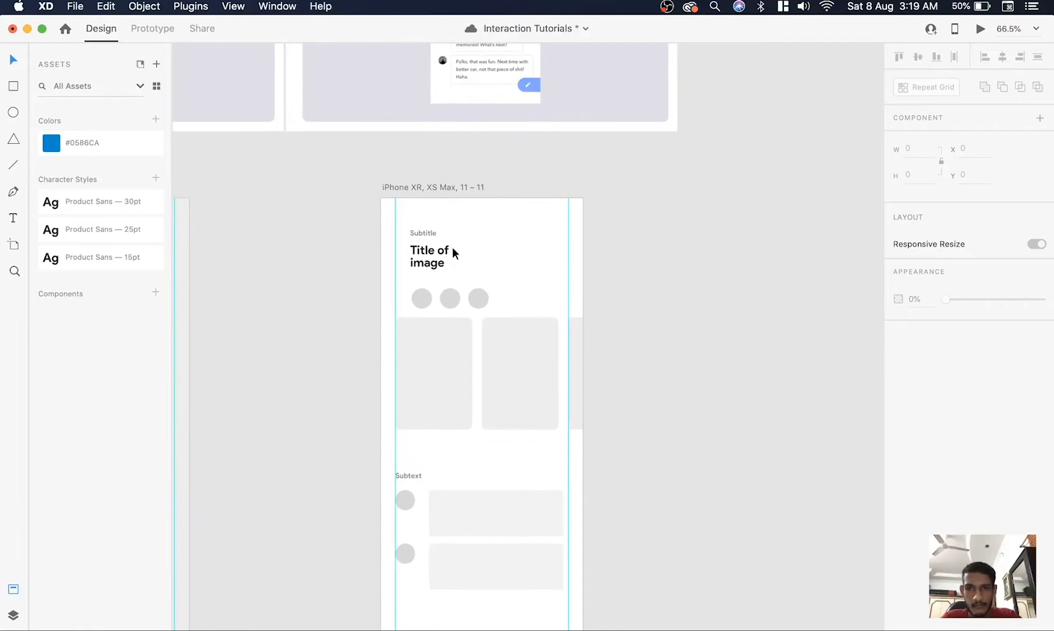
{"action": "left_click", "coordinate": [431, 250]}
{"action": "left_click", "coordinate": [625, 291]}
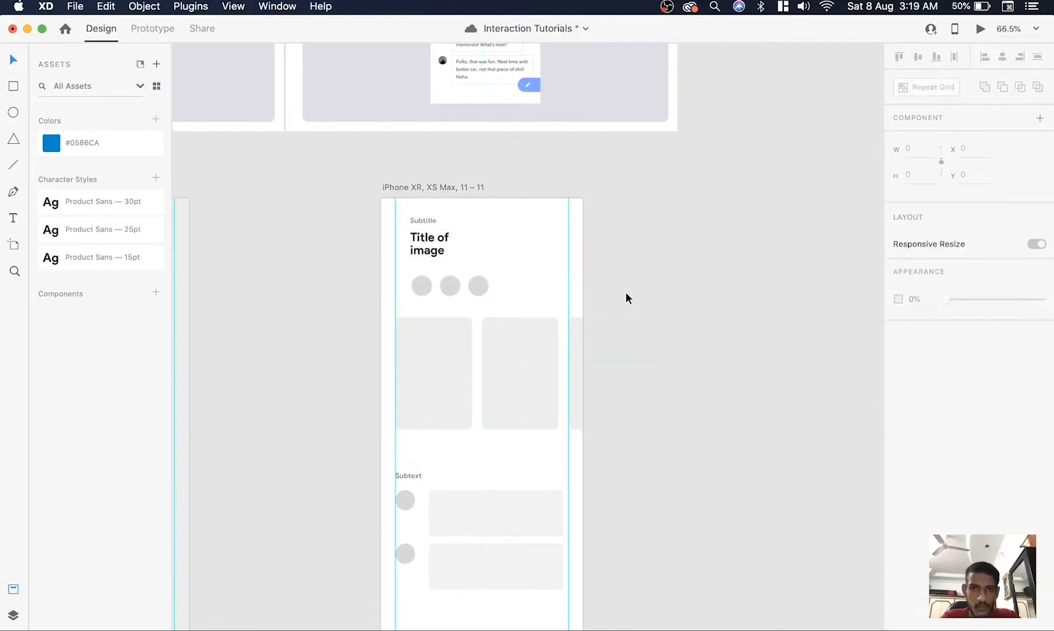
Select the three cards on the third artboard and move them down to Y 263
{"action": "scroll", "coordinate": [625, 292], "scroll_direction": "down", "scroll_amount": 4}
{"action": "scroll", "coordinate": [625, 292], "scroll_direction": "left", "scroll_amount": 2}
{"action": "scroll", "coordinate": [625, 292], "scroll_direction": "down", "scroll_amount": 2}
{"action": "scroll", "coordinate": [625, 291], "scroll_direction": "left", "scroll_amount": 2}
{"action": "left_click", "coordinate": [667, 302]}
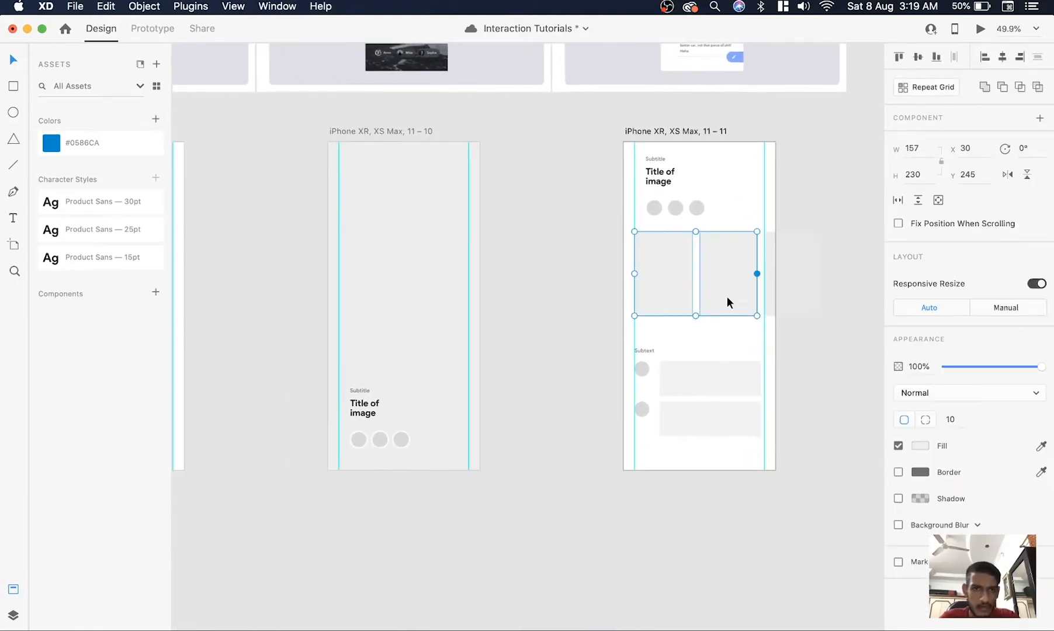
{"action": "left_click_drag", "start_coordinate": [758, 302], "coordinate": [715, 303]}
{"action": "left_click_drag", "start_coordinate": [589, 284], "coordinate": [788, 466]}
{"action": "key", "text": "super+g"}
{"action": "scroll", "coordinate": [795, 534], "scroll_direction": "right", "scroll_amount": 3}
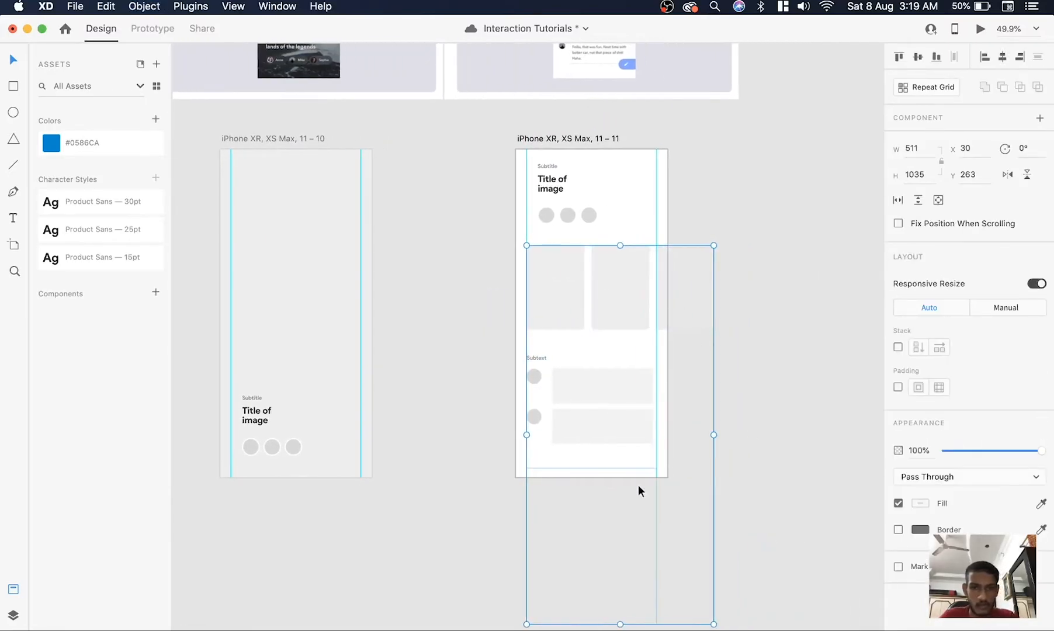
{"action": "key", "text": "super+z"}
Group the three cards, the Subtext label and the two comment rows on the third artboard
{"action": "left_click_drag", "start_coordinate": [450, 284], "coordinate": [769, 424]}
{"action": "key", "text": "super+g"}
{"action": "left_click", "coordinate": [768, 425]}
{"action": "mouse_move", "coordinate": [597, 306]}
{"action": "left_mouse_down"}
{"action": "mouse_move", "coordinate": [565, 291]}
{"action": "mouse_move", "coordinate": [599, 302]}
{"action": "left_mouse_up"}
{"action": "key", "text": "super+z"}
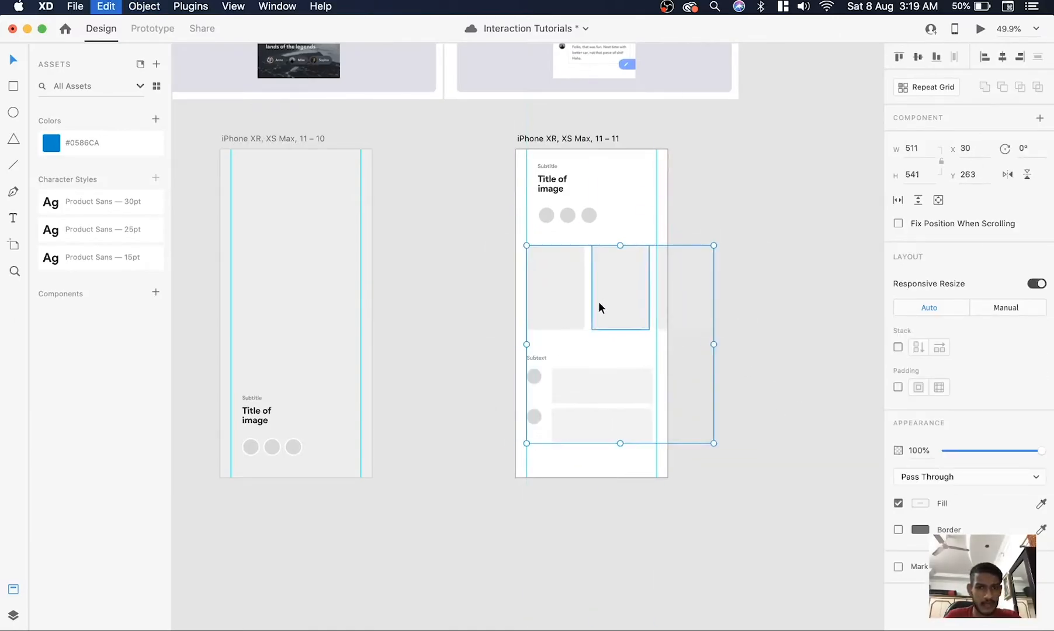
Copy the cards and comments group onto the second artboard and send it behind the image group
{"action": "key", "text": "super+c"}
{"action": "left_click", "coordinate": [298, 236]}
{"action": "scroll", "coordinate": [297, 236], "scroll_direction": "left", "scroll_amount": 5}
{"action": "key", "text": "super+v"}
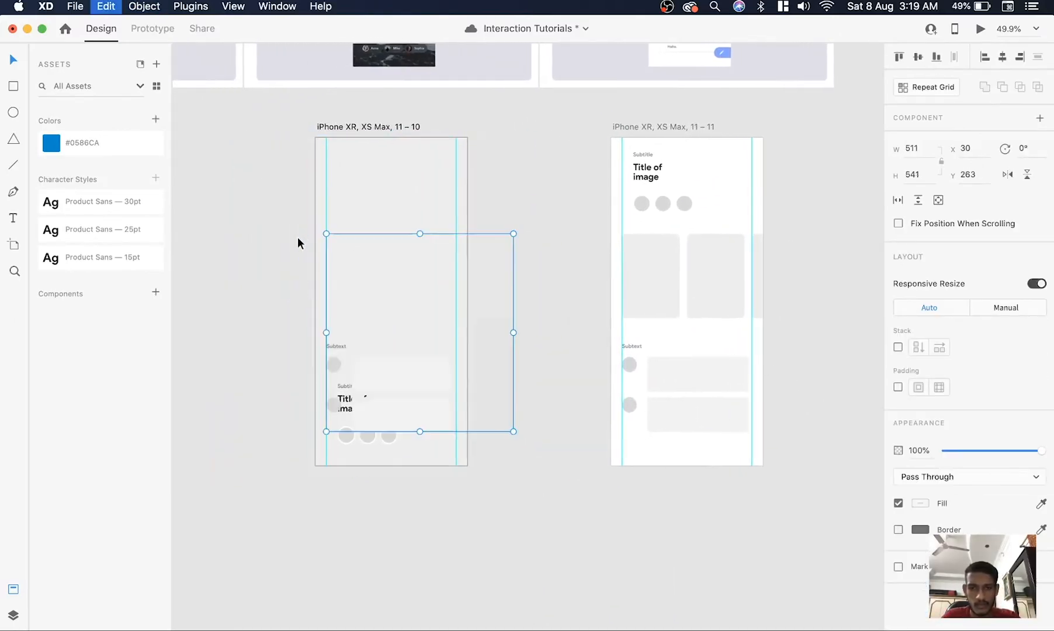
{"action": "mouse_move", "coordinate": [405, 269]}
{"action": "left_mouse_down"}
{"action": "mouse_move", "coordinate": [431, 268]}
{"action": "mouse_move", "coordinate": [400, 264]}
{"action": "mouse_move", "coordinate": [438, 291]}
{"action": "mouse_move", "coordinate": [407, 289]}
{"action": "left_mouse_up"}
{"action": "key", "text": "super+z"}
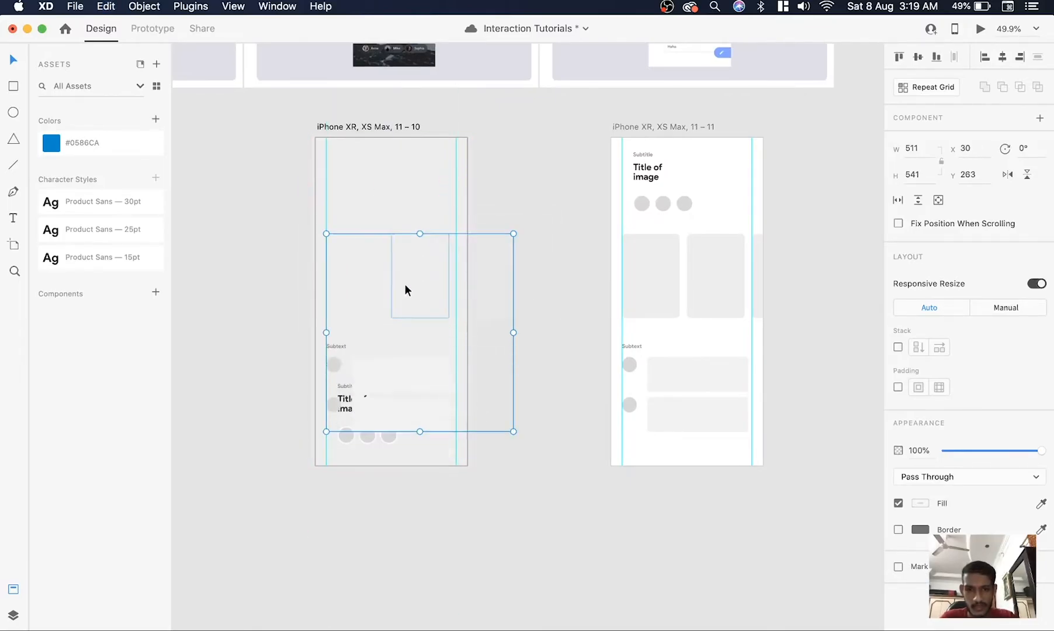
{"action": "key", "text": "shift+super+["}
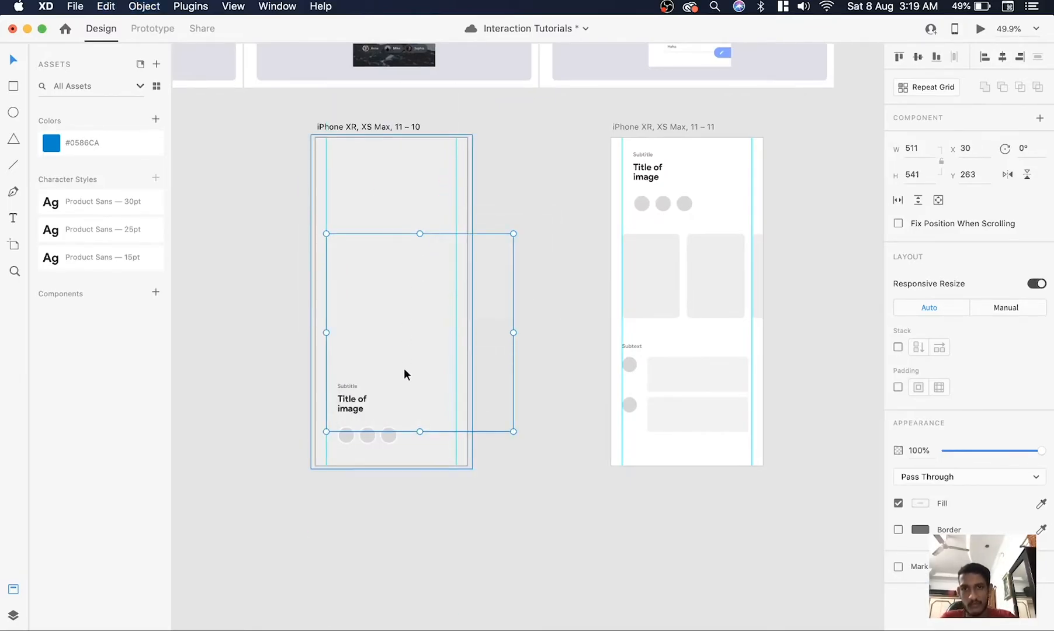
Move the copied group straight down until it sits below the second artboard's lower edge
{"action": "left_click_drag", "start_coordinate": [494, 283], "coordinate": [497, 392]}
{"action": "left_click_drag", "start_coordinate": [495, 499], "coordinate": [494, 504]}
{"action": "scroll", "coordinate": [401, 480], "scroll_direction": "up", "scroll_amount": 5}
{"action": "left_click_drag", "start_coordinate": [522, 461], "coordinate": [518, 291]}
{"action": "scroll", "coordinate": [522, 463], "scroll_direction": "down", "scroll_amount": 5}
{"action": "key", "text": "super+z"}
{"action": "left_click", "coordinate": [610, 368]}
In Prototype mode, link the first artboard's large image group to the iPhone XR, XS Max, 11 – 10 artboard
{"action": "scroll", "coordinate": [610, 368], "scroll_direction": "down", "scroll_amount": 5}
{"action": "scroll", "coordinate": [610, 368], "scroll_direction": "left", "scroll_amount": 3}
{"action": "scroll", "coordinate": [610, 368], "scroll_direction": "up", "scroll_amount": 4}
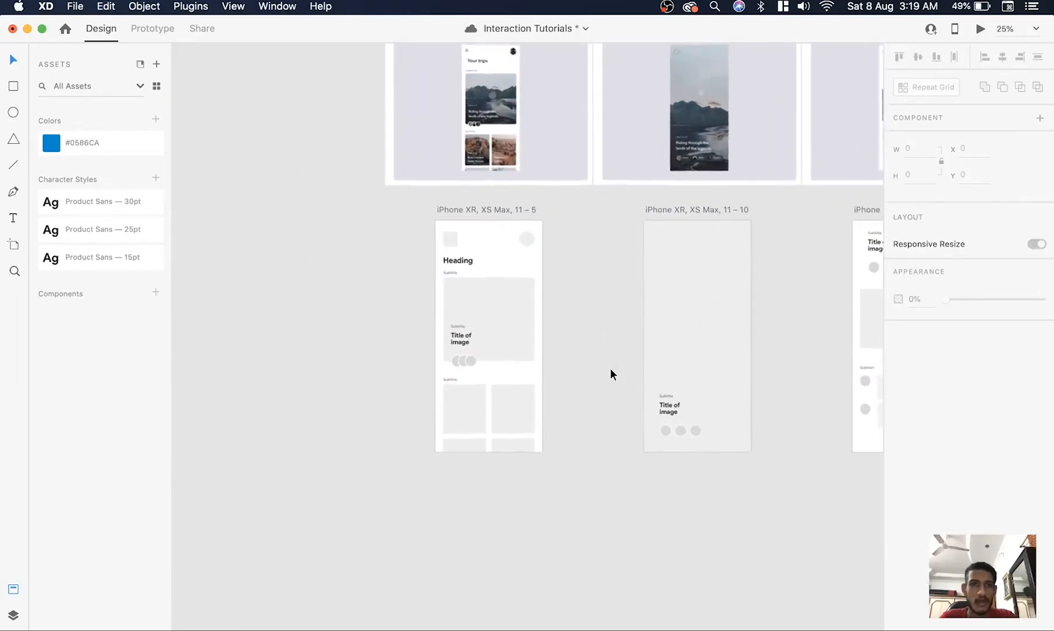
{"action": "left_click", "coordinate": [151, 28]}
{"action": "scroll", "coordinate": [518, 207], "scroll_direction": "down", "scroll_amount": 2}
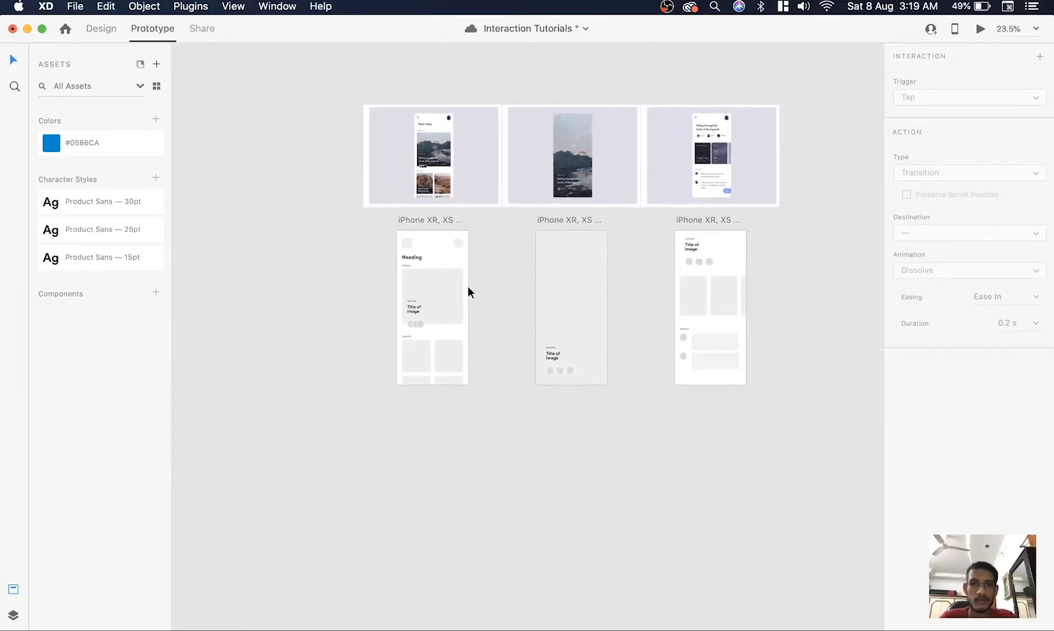
{"action": "left_click", "coordinate": [460, 304]}
{"action": "scroll", "coordinate": [459, 301], "scroll_direction": "up", "scroll_amount": 3}
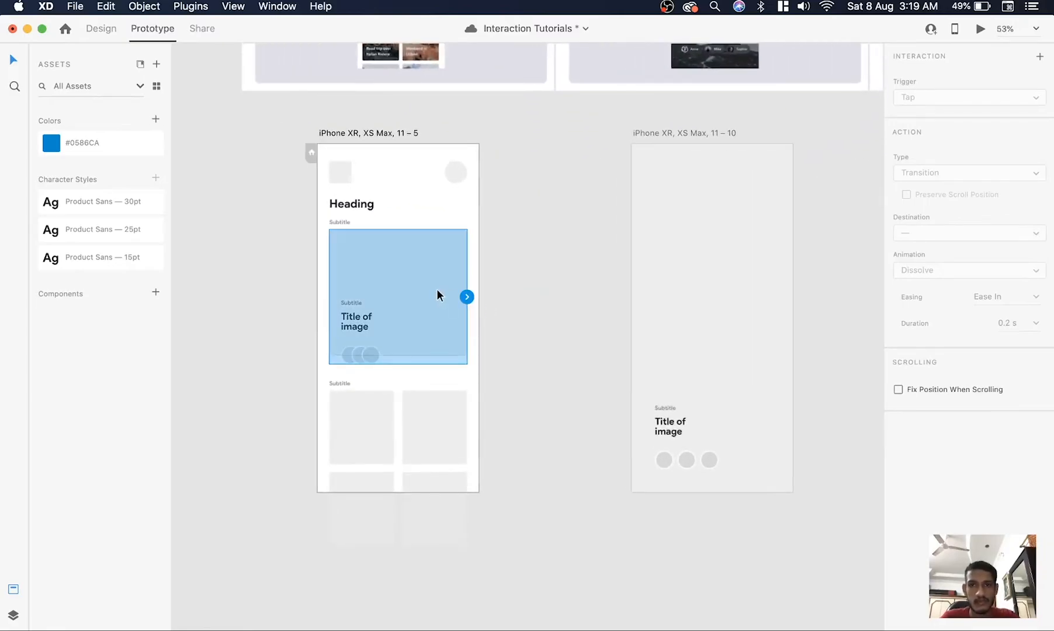
{"action": "left_click_drag", "start_coordinate": [466, 297], "coordinate": [708, 301]}
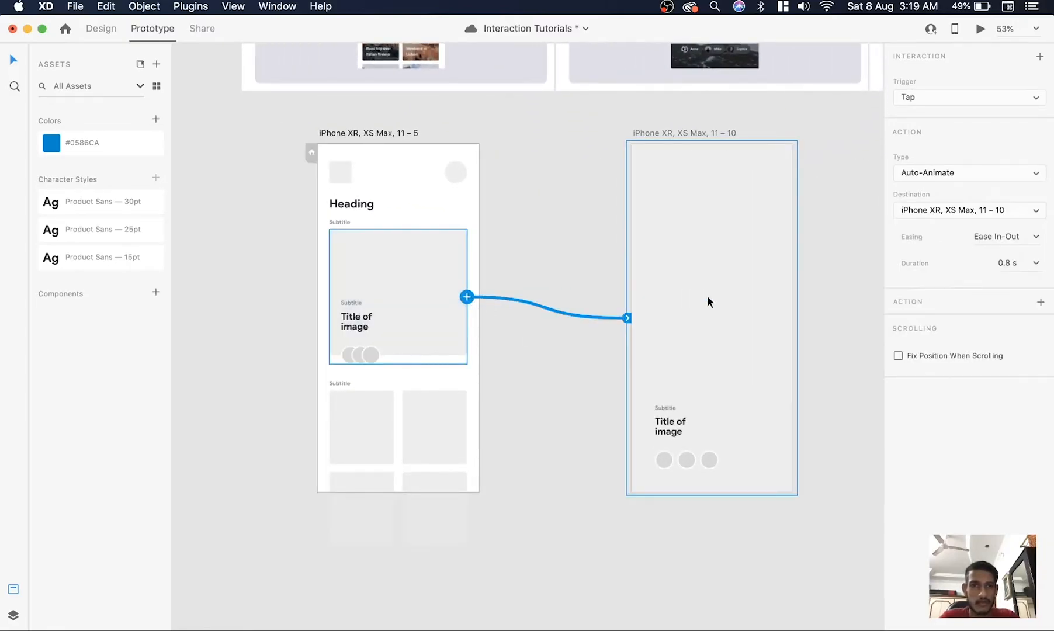
{"action": "scroll", "coordinate": [707, 301], "scroll_direction": "right", "scroll_amount": 2}
{"action": "scroll", "coordinate": [708, 300], "scroll_direction": "right", "scroll_amount": 2}
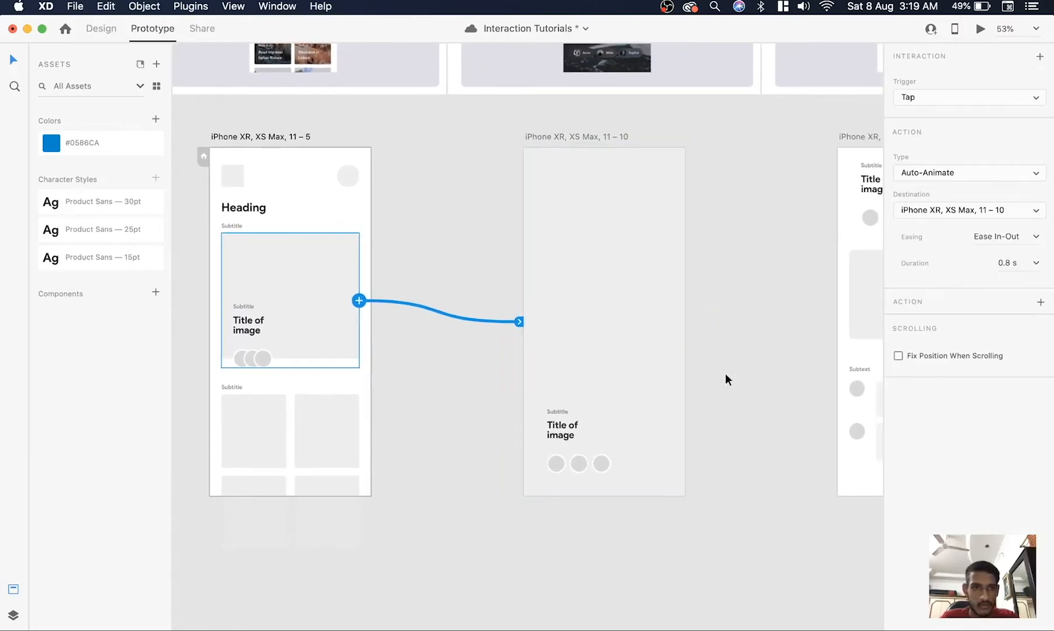
Set the link to a Tap trigger with Auto-Animate, Ease In-Out easing and 0.8 s duration
{"action": "left_click", "coordinate": [1034, 242]}
{"action": "left_click", "coordinate": [1032, 366]}
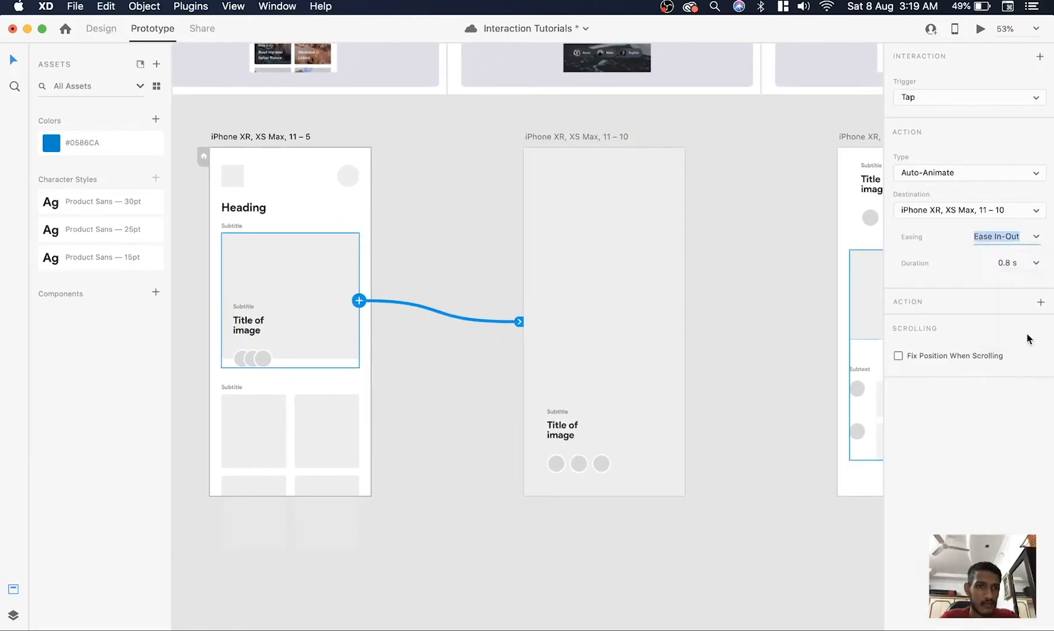
{"action": "left_click", "coordinate": [1031, 265]}
{"action": "left_click", "coordinate": [1041, 324]}
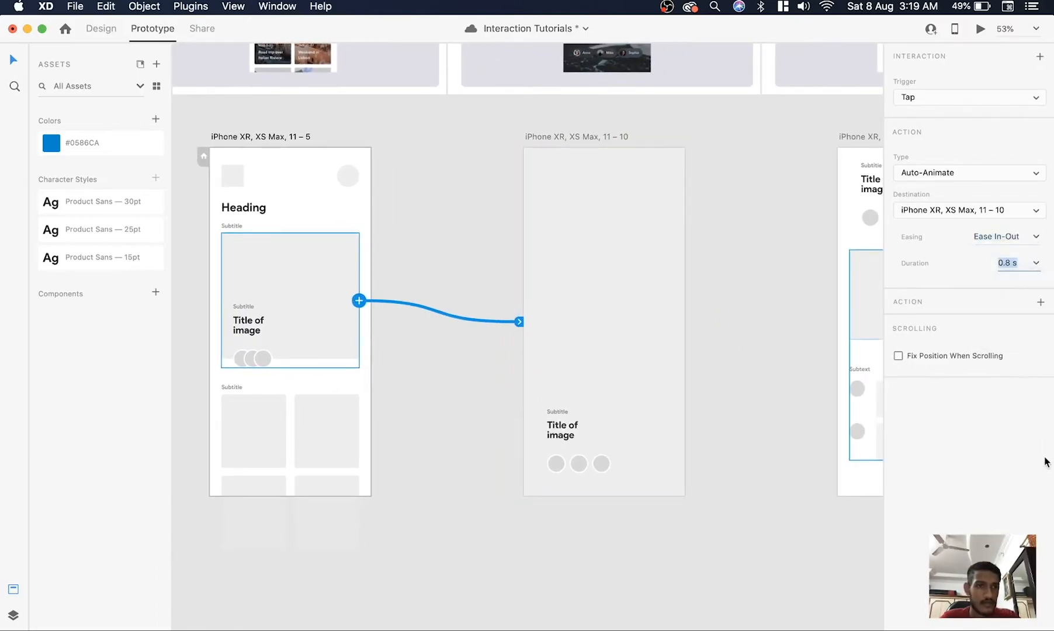
{"action": "left_click", "coordinate": [1018, 171]}
{"action": "left_click", "coordinate": [973, 122]}
{"action": "left_click", "coordinate": [1017, 93]}
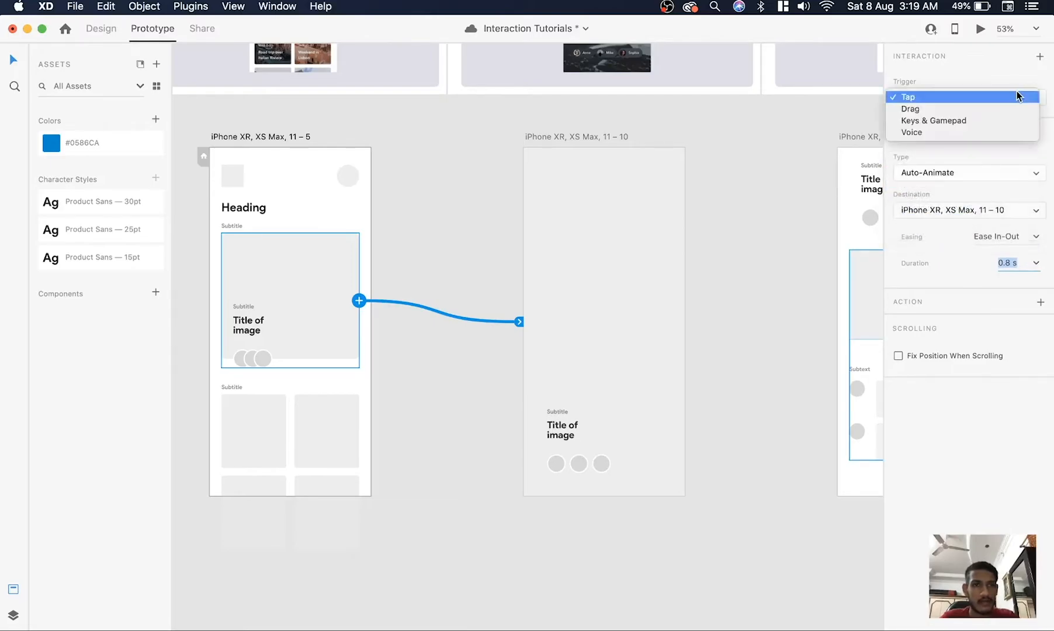
{"action": "left_click", "coordinate": [786, 246]}
Link the second artboard's image group to the iPhone XR, XS Max, 11 – 11 artboard with a Tap Auto-Animate transition
{"action": "scroll", "coordinate": [786, 245], "scroll_direction": "right", "scroll_amount": 3}
{"action": "left_click", "coordinate": [528, 328]}
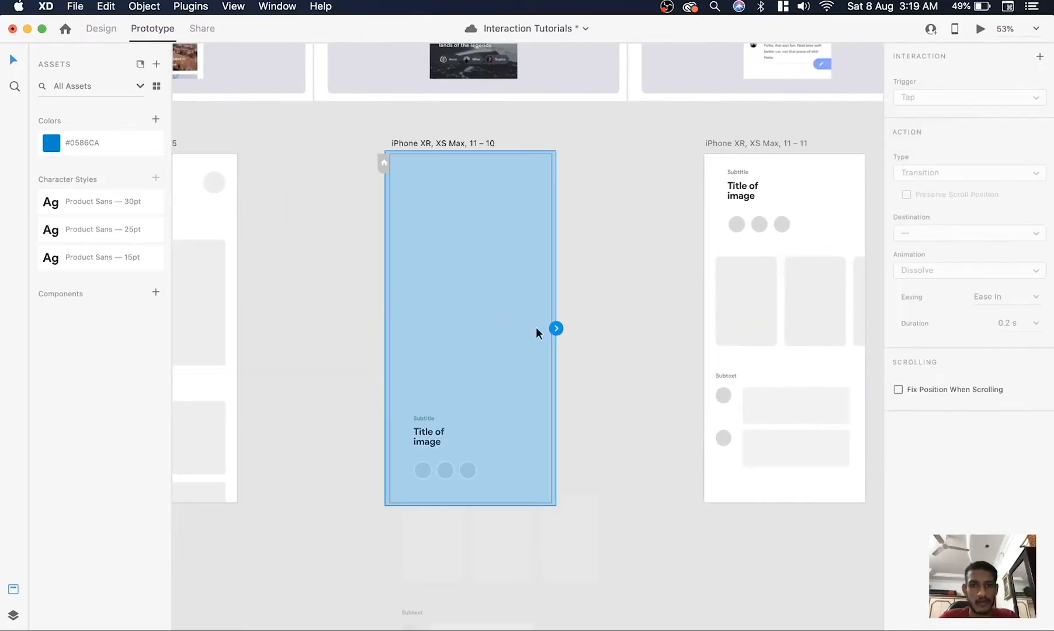
{"action": "left_click_drag", "start_coordinate": [556, 329], "coordinate": [739, 328]}
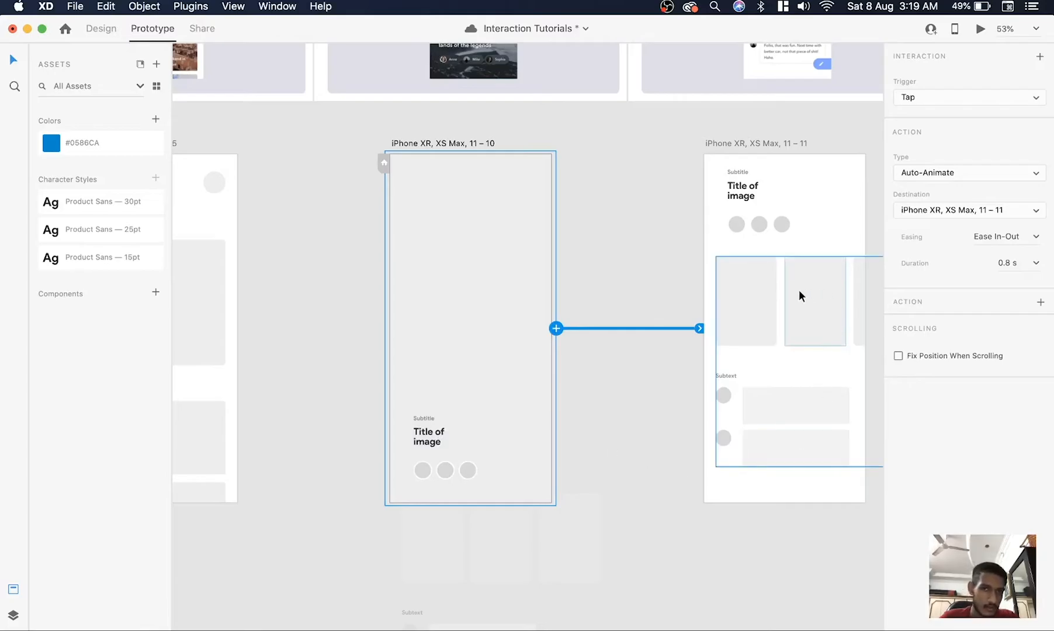
{"action": "scroll", "coordinate": [798, 290], "scroll_direction": "right", "scroll_amount": 2}
{"action": "left_click", "coordinate": [833, 197]}
{"action": "scroll", "coordinate": [833, 198], "scroll_direction": "down", "scroll_amount": 3}
{"action": "scroll", "coordinate": [833, 198], "scroll_direction": "right", "scroll_amount": 1}
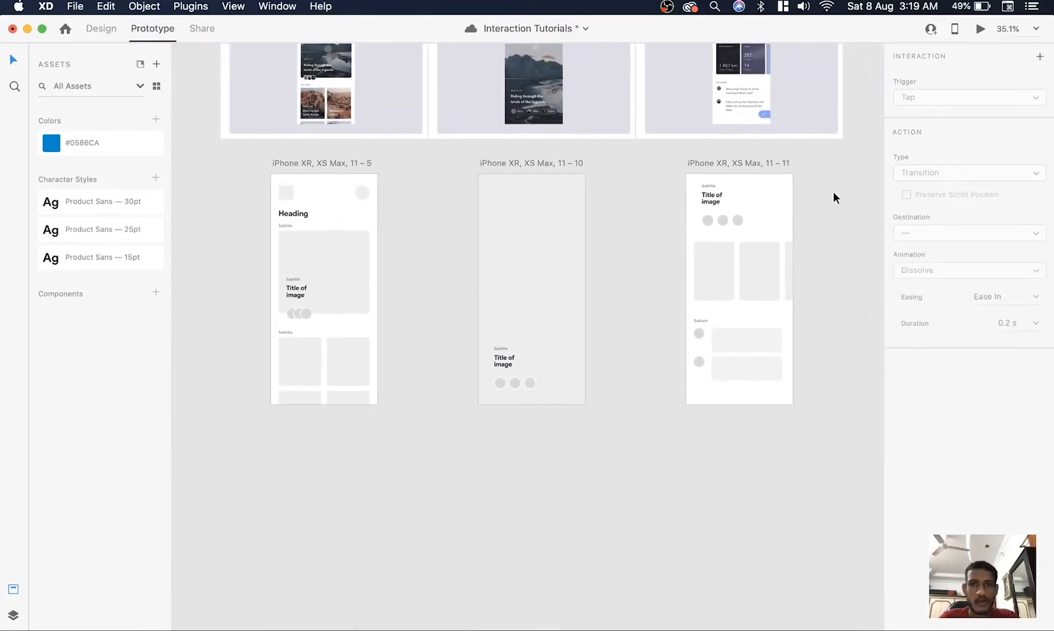
Preview the prototype from the first artboard, step through to the third screen and close the preview
{"action": "left_click", "coordinate": [325, 165]}
{"action": "key", "text": "super+Return"}
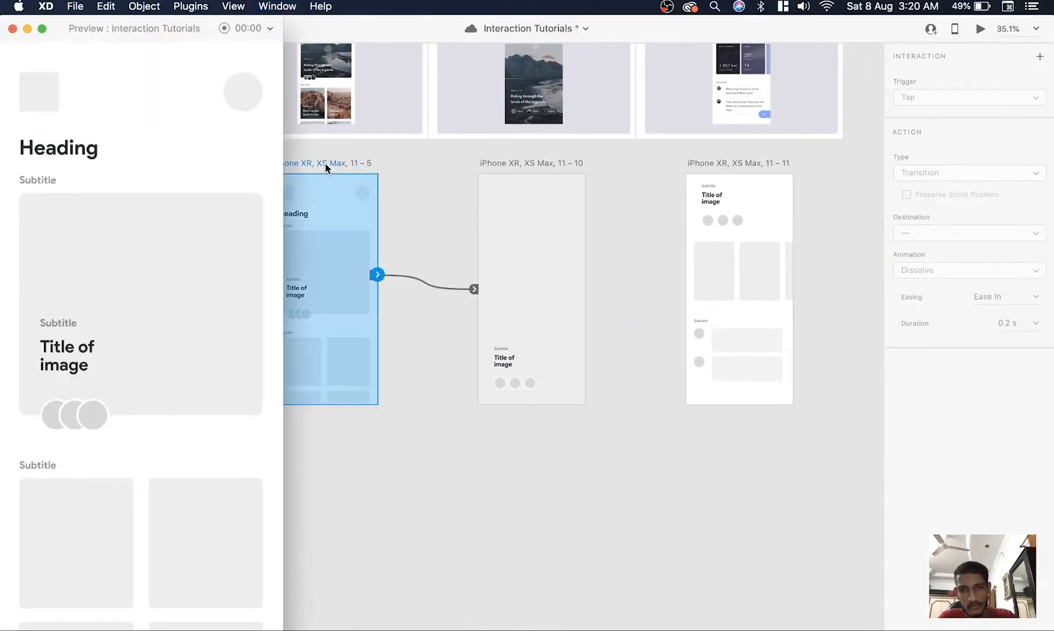
{"action": "left_click_drag", "start_coordinate": [144, 32], "coordinate": [195, 33]}
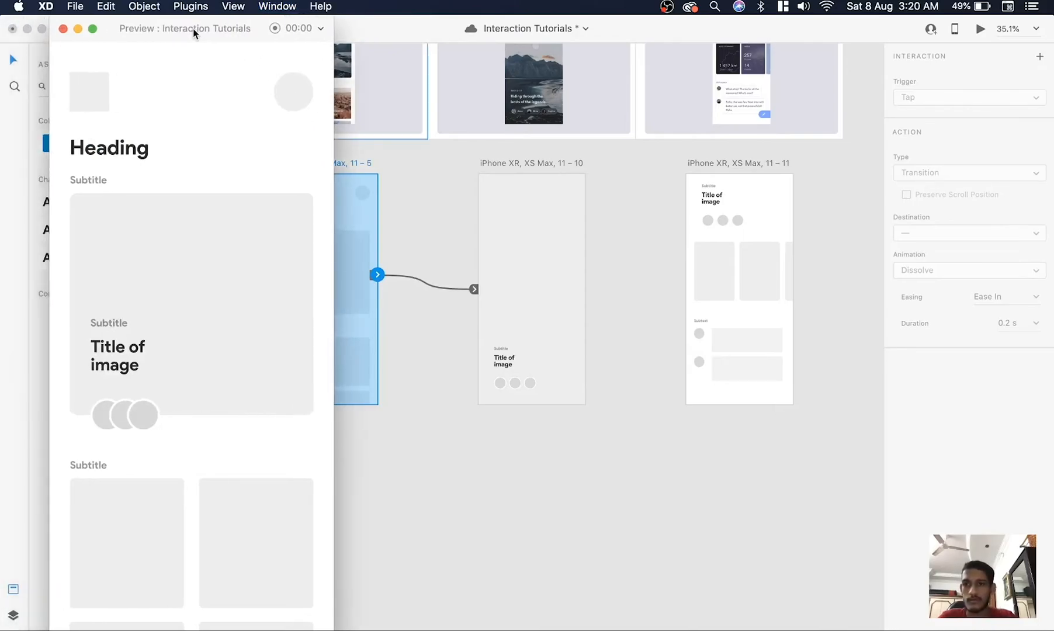
{"action": "left_click", "coordinate": [188, 380]}
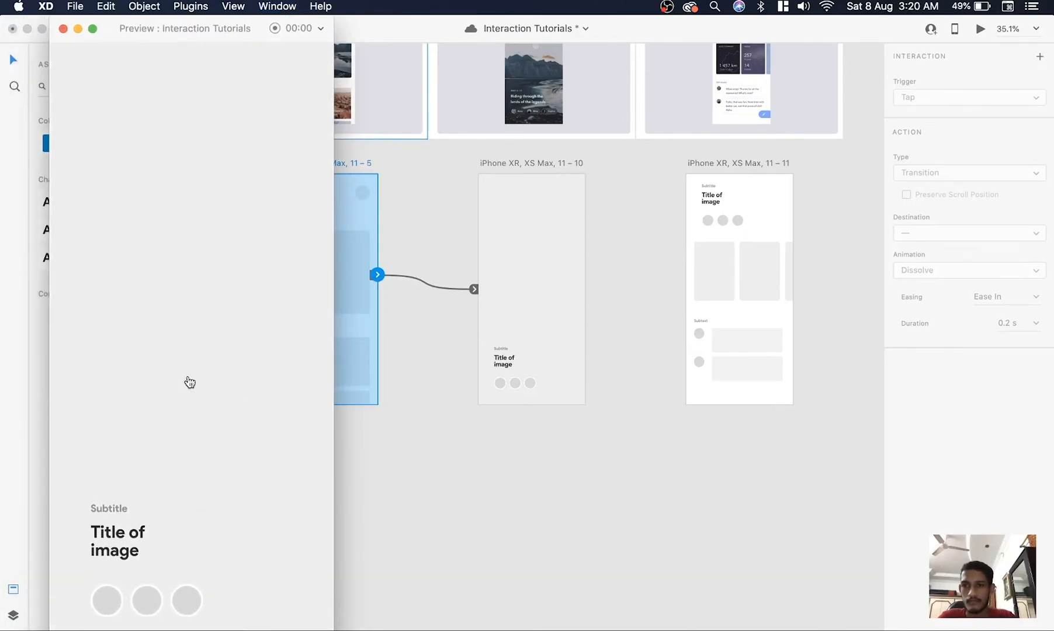
{"action": "left_click", "coordinate": [186, 414]}
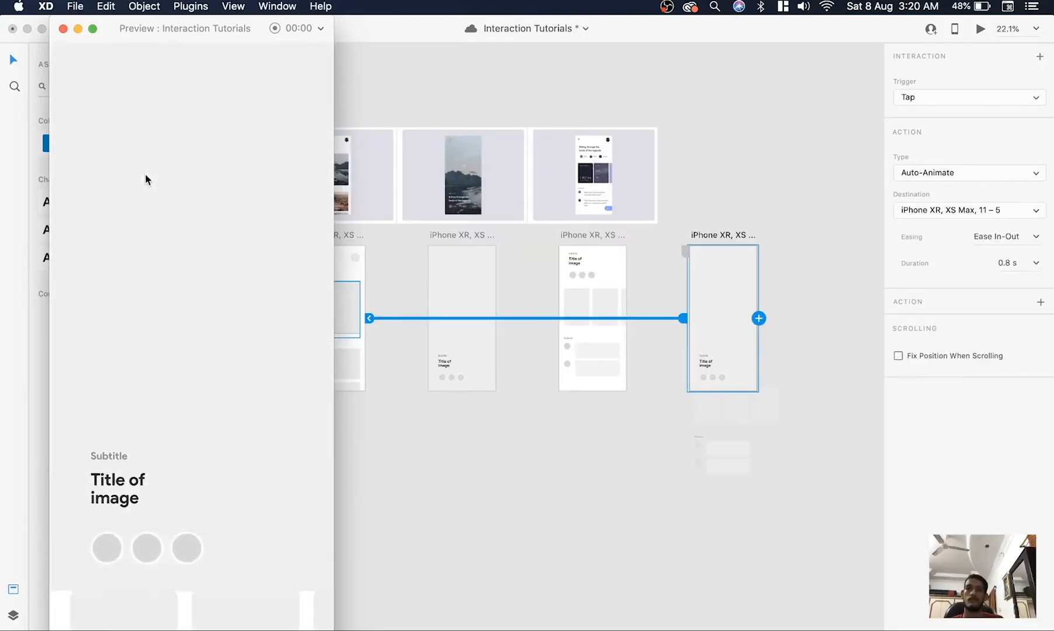
{"action": "left_click", "coordinate": [63, 29]}
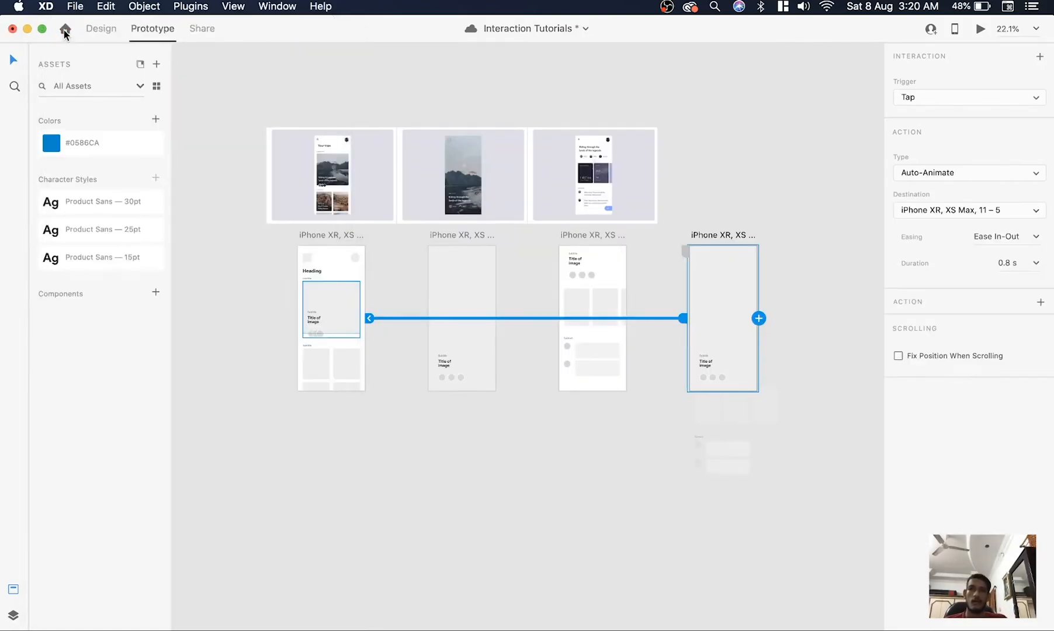
Fill the first artboard's large image card and its four thumbnails with landscape photos from the Finder folder 2
{"action": "left_click", "coordinate": [599, 482]}
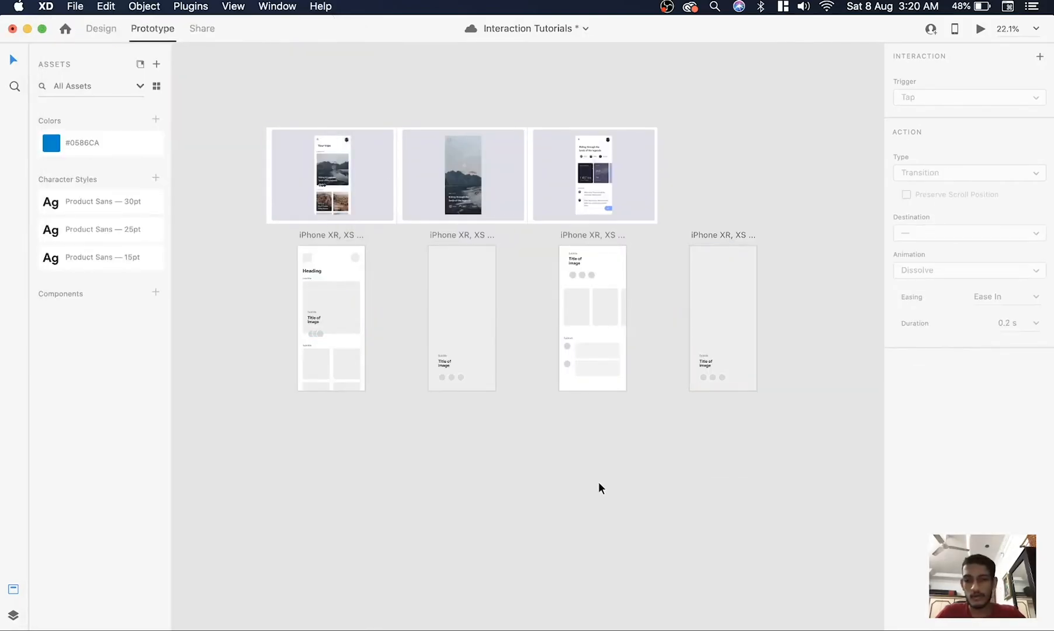
{"action": "scroll", "coordinate": [321, 274], "scroll_direction": "up", "scroll_amount": 5}
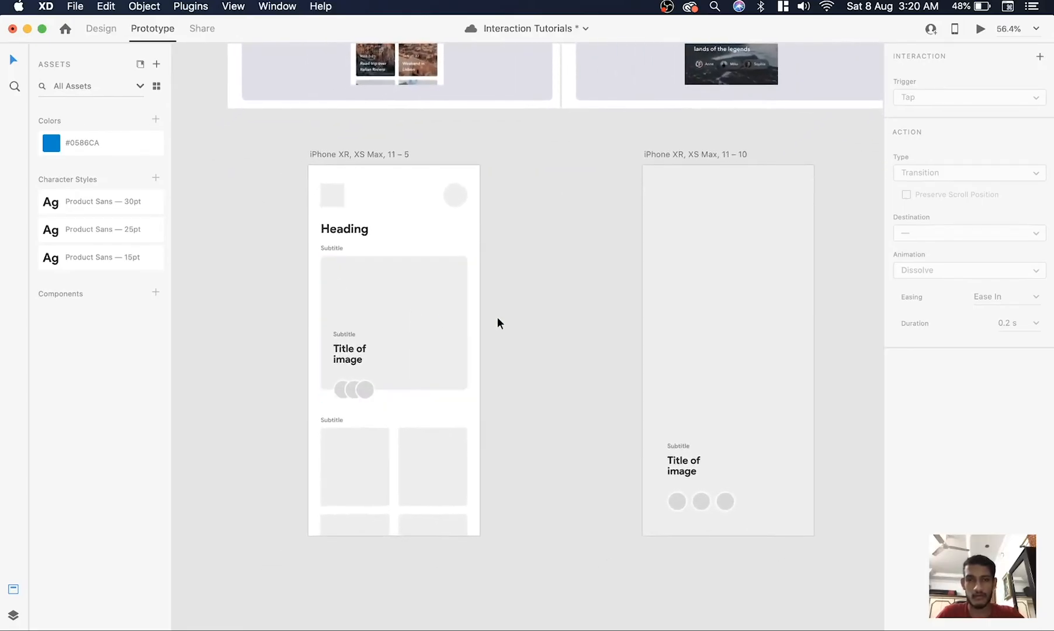
{"action": "scroll", "coordinate": [498, 316], "scroll_direction": "down", "scroll_amount": 2}
{"action": "key", "text": "super+Tab"}
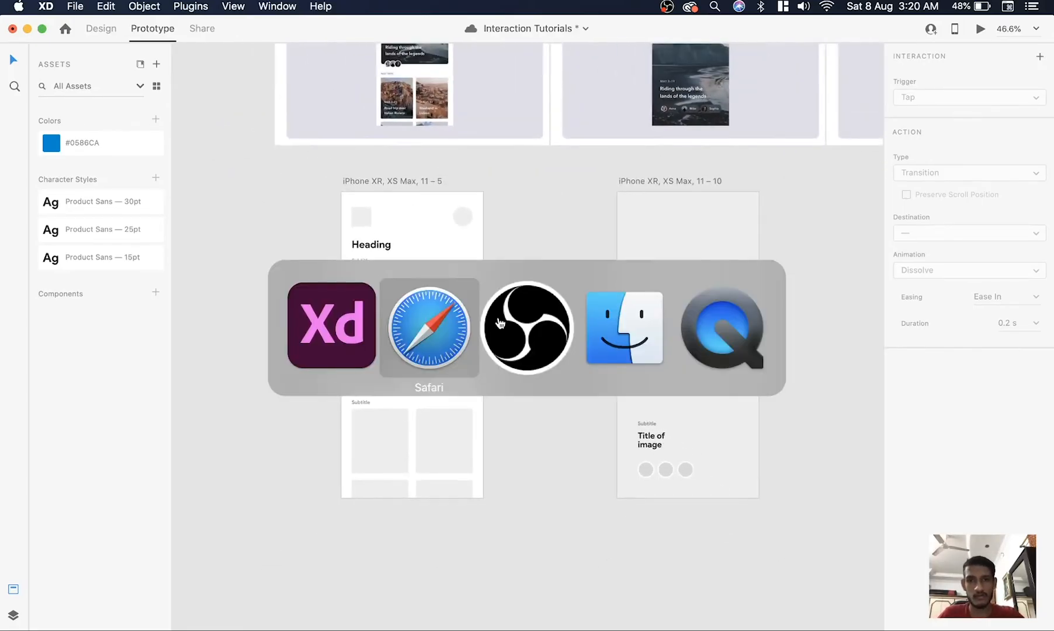
{"action": "key", "text": "super+Tab"}
{"action": "left_click_drag", "start_coordinate": [586, 249], "coordinate": [710, 235]}
{"action": "left_click_drag", "start_coordinate": [823, 385], "coordinate": [432, 316]}
{"action": "left_click_drag", "start_coordinate": [685, 333], "coordinate": [379, 441]}
{"action": "left_click_drag", "start_coordinate": [645, 397], "coordinate": [444, 441]}
{"action": "left_click_drag", "start_coordinate": [730, 472], "coordinate": [383, 504]}
{"action": "left_click_drag", "start_coordinate": [648, 474], "coordinate": [449, 506]}
Fill the three small avatar circles on the first artboard's image card with portrait photos from the folder
{"action": "left_click", "coordinate": [740, 319]}
{"action": "scroll", "coordinate": [387, 349], "scroll_direction": "up", "scroll_amount": 5}
{"action": "left_click_drag", "start_coordinate": [735, 311], "coordinate": [355, 408]}
{"action": "left_click_drag", "start_coordinate": [892, 390], "coordinate": [391, 407]}
{"action": "left_click_drag", "start_coordinate": [973, 390], "coordinate": [374, 407]}
Fill the avatar circles on the second and third artboards with the same three portrait photos
{"action": "scroll", "coordinate": [418, 360], "scroll_direction": "right", "scroll_amount": 2}
{"action": "scroll", "coordinate": [418, 360], "scroll_direction": "up", "scroll_amount": 5}
{"action": "left_click_drag", "start_coordinate": [811, 472], "coordinate": [377, 365]}
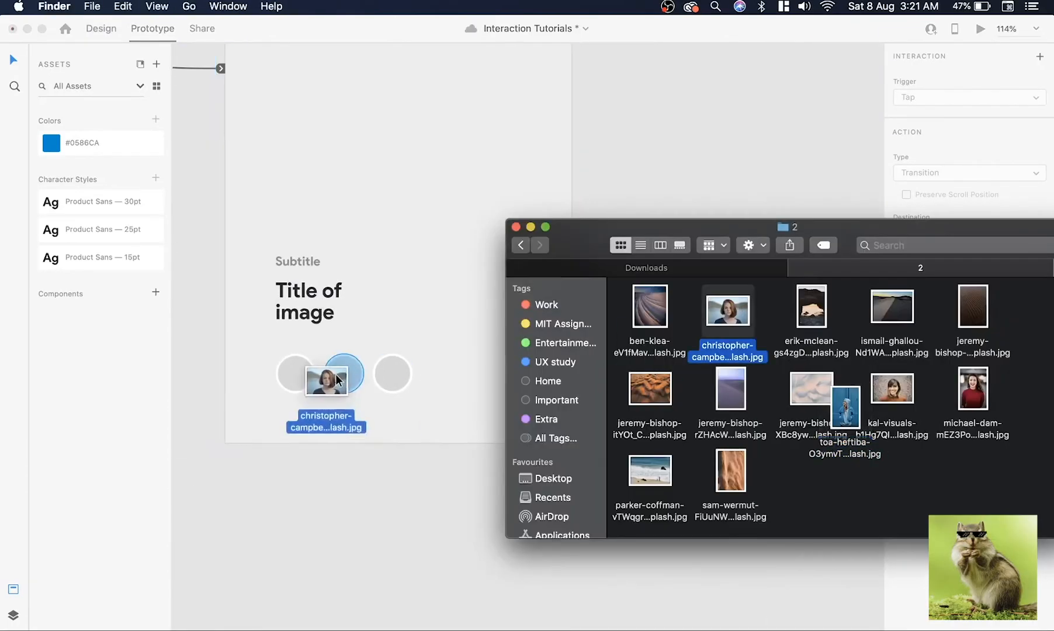
{"action": "left_click_drag", "start_coordinate": [330, 376], "coordinate": [295, 372]}
{"action": "left_click_drag", "start_coordinate": [972, 390], "coordinate": [331, 381]}
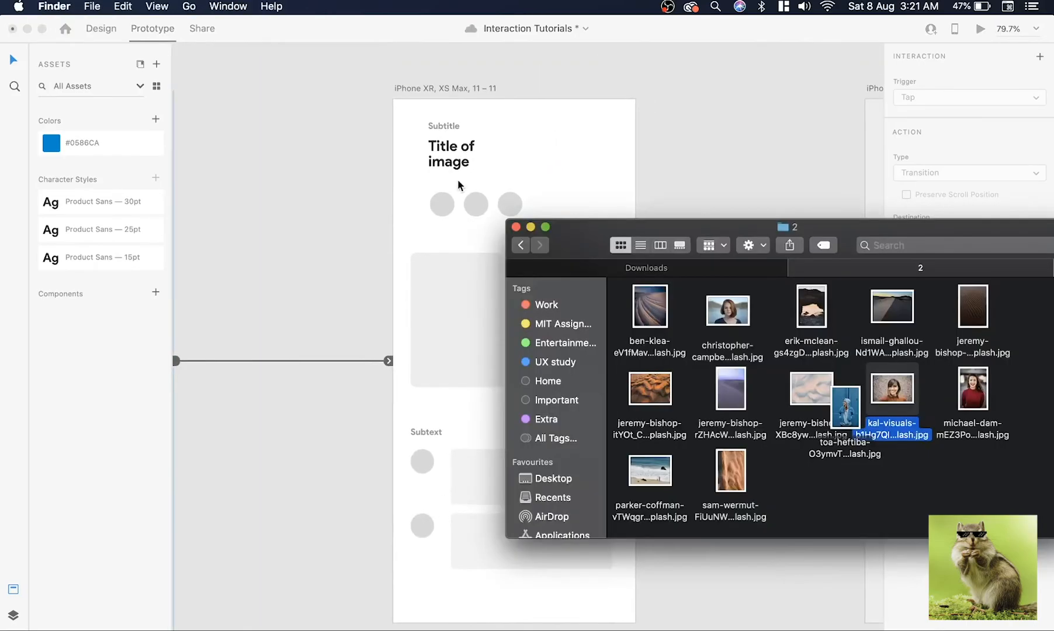
{"action": "left_click_drag", "start_coordinate": [727, 309], "coordinate": [442, 201]}
{"action": "left_click_drag", "start_coordinate": [973, 390], "coordinate": [541, 215]}
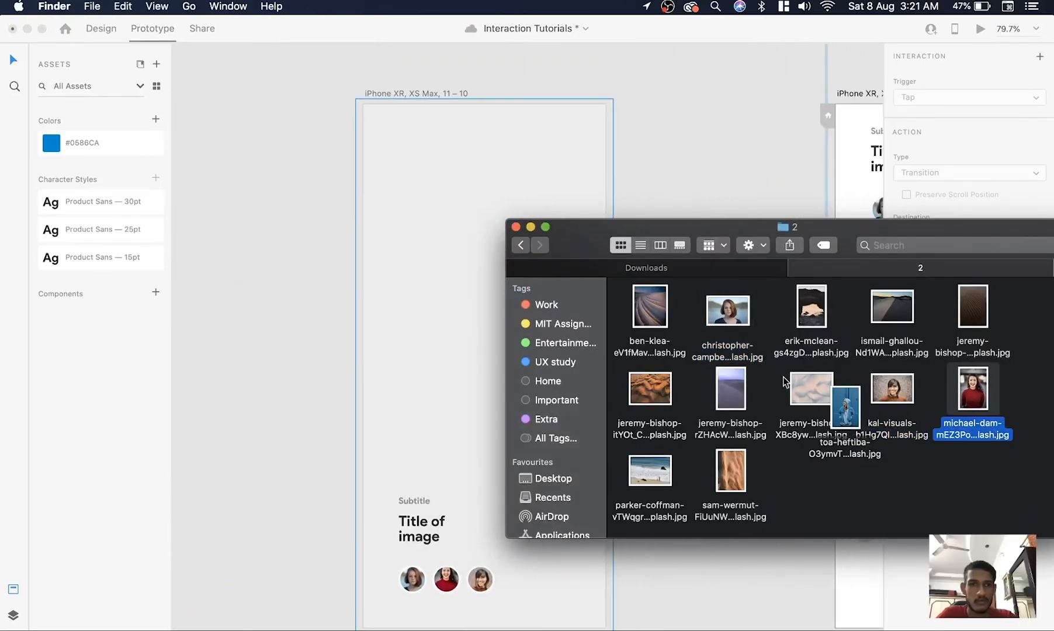
Fill the second artboard's full-screen image area with the pale pink-and-blue dune photo
{"action": "left_click_drag", "start_coordinate": [811, 388], "coordinate": [447, 248]}
{"action": "scroll", "coordinate": [447, 249], "scroll_direction": "right", "scroll_amount": 4}
{"action": "scroll", "coordinate": [447, 248], "scroll_direction": "left", "scroll_amount": 3}
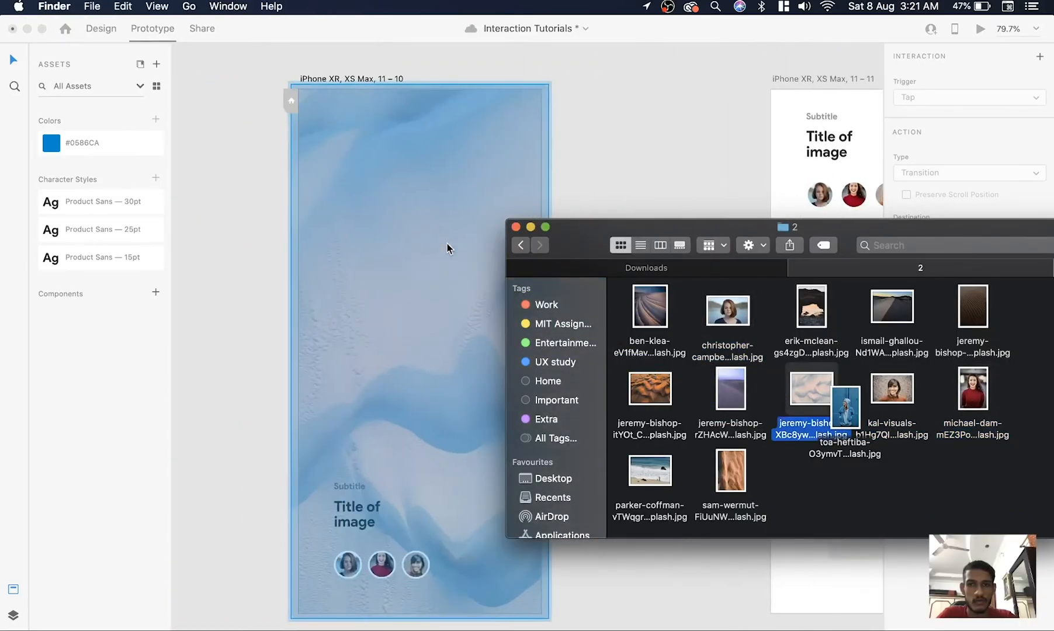
{"action": "left_click", "coordinate": [330, 268]}
{"action": "scroll", "coordinate": [329, 268], "scroll_direction": "down", "scroll_amount": 5}
{"action": "left_click", "coordinate": [284, 270]}
{"action": "scroll", "coordinate": [290, 270], "scroll_direction": "left", "scroll_amount": 3}
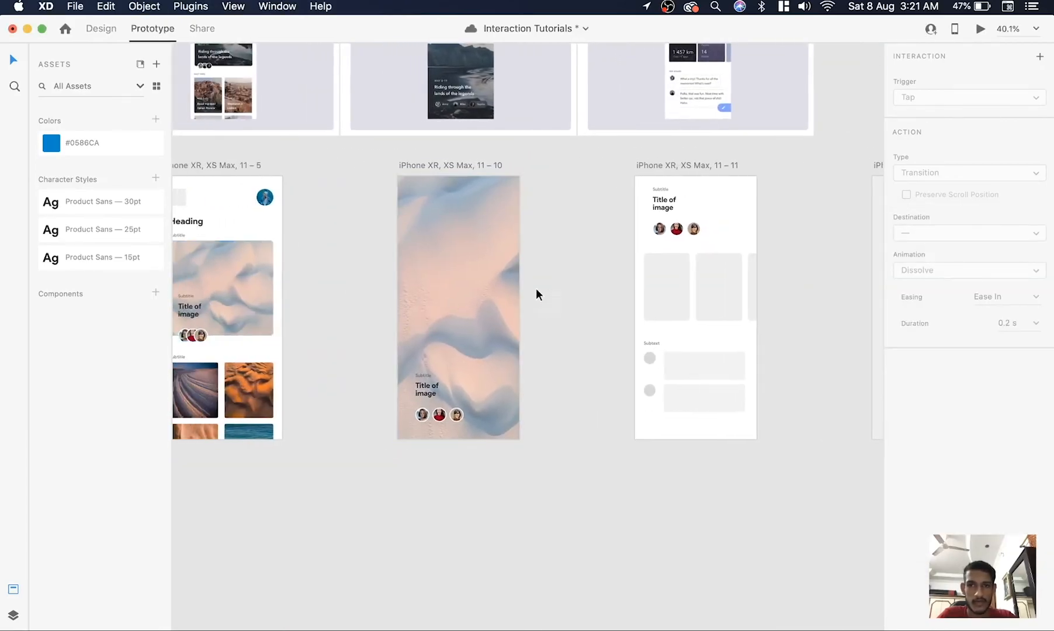
Fill the third artboard's row of image cards with the orange dune, purple dune and pale sand photos
{"action": "scroll", "coordinate": [622, 286], "scroll_direction": "right", "scroll_amount": 3}
{"action": "scroll", "coordinate": [619, 283], "scroll_direction": "up", "scroll_amount": 3}
{"action": "key", "text": "super+Tab"}
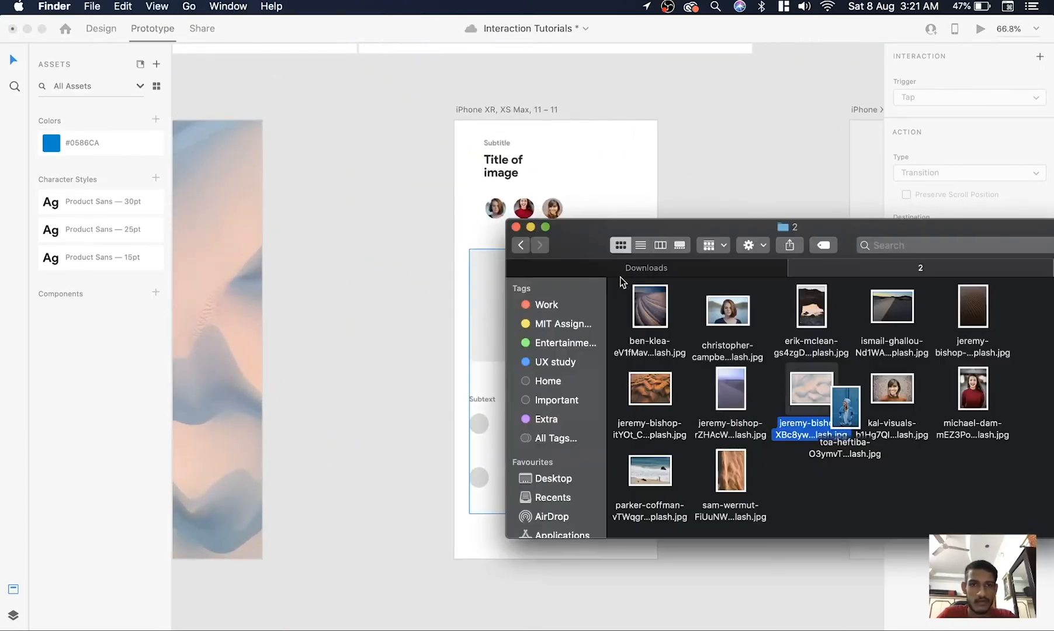
{"action": "left_click", "coordinate": [752, 388]}
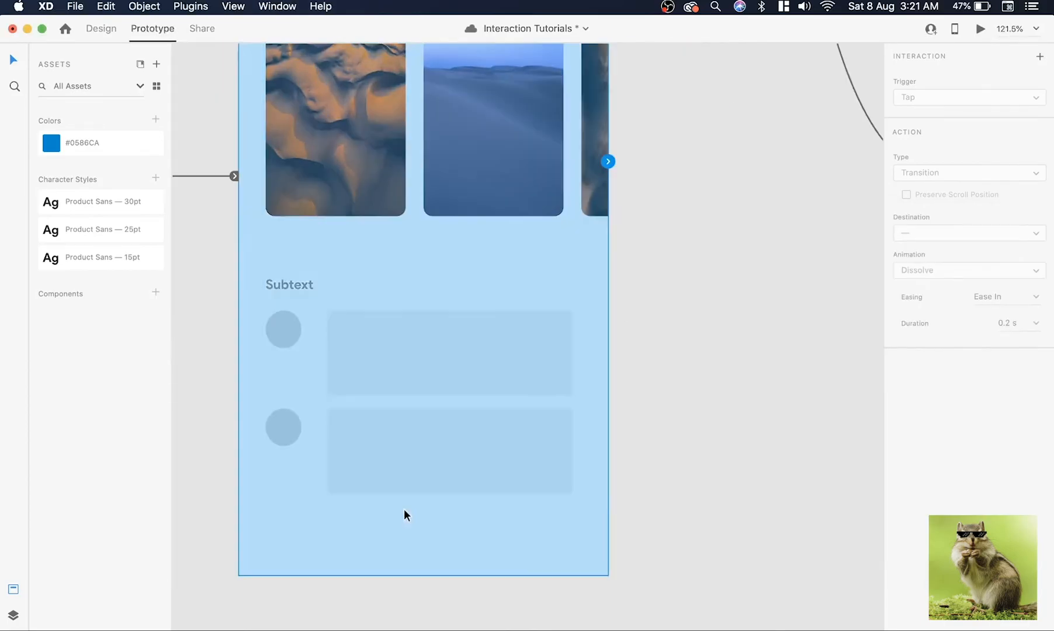
In Design mode, add a text box about 204 × 57 with Quick Lorem Ipsum text in the upper grey card under Subtext
{"action": "key", "text": "super+1"}
{"action": "left_click", "coordinate": [13, 630]}
{"action": "left_click", "coordinate": [86, 285]}
{"action": "left_click", "coordinate": [77, 343]}
{"action": "left_click", "coordinate": [626, 146]}
{"action": "left_click_drag", "start_coordinate": [346, 331], "coordinate": [528, 381]}
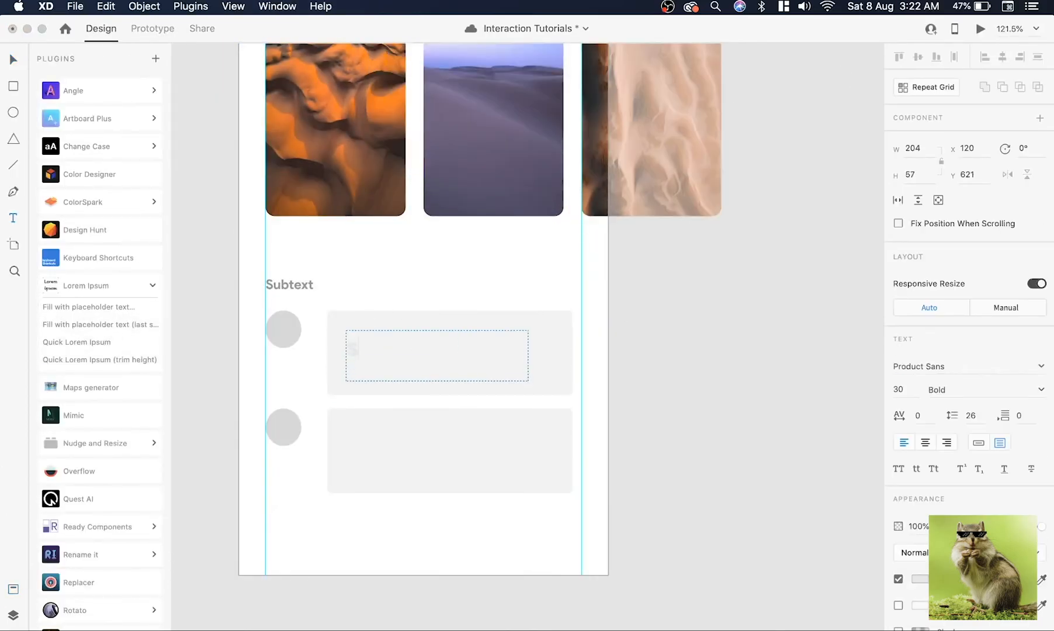
Give the placeholder text a dark fill, then widen its box and refill it with Quick Lorem Ipsum
{"action": "left_click", "coordinate": [919, 579]}
{"action": "left_click", "coordinate": [748, 596]}
{"action": "left_click", "coordinate": [77, 343]}
{"action": "left_click_drag", "start_coordinate": [528, 355], "coordinate": [561, 355]}
Duplicate the placeholder text into the lower grey card under Subtext
{"action": "key", "text": "v"}
{"action": "left_click_drag", "start_coordinate": [445, 359], "coordinate": [445, 455]}
{"action": "left_click", "coordinate": [445, 369], "text": "shift"}
{"action": "left_click", "coordinate": [724, 414]}
{"action": "scroll", "coordinate": [724, 414], "scroll_direction": "down", "scroll_amount": 8}
Replace the fourth artboard with a duplicate of the photo-filled second artboard
{"action": "key", "text": "super+Tab"}
{"action": "left_click", "coordinate": [781, 192]}
{"action": "left_click_drag", "start_coordinate": [369, 258], "coordinate": [720, 257]}
In Prototype mode, link the third artboard's image group to the fourth, and the fourth to iPhone XR, XS Max, 11 – 5 with Tap Auto-Animate
{"action": "key", "text": "alt+2"}
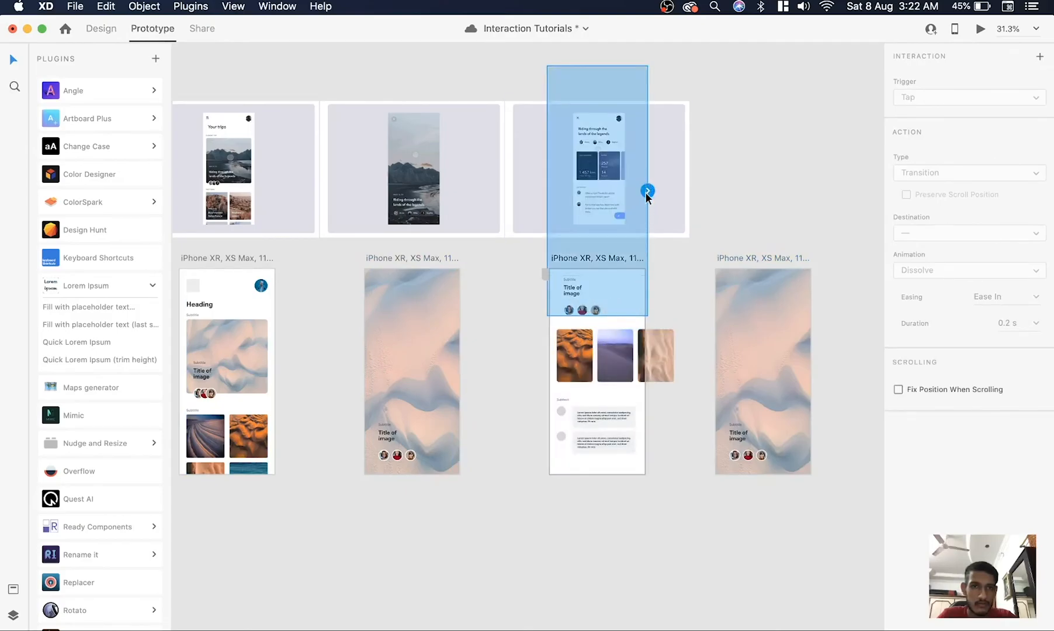
{"action": "left_click_drag", "start_coordinate": [647, 191], "coordinate": [781, 334]}
{"action": "left_click_drag", "start_coordinate": [813, 371], "coordinate": [257, 372]}
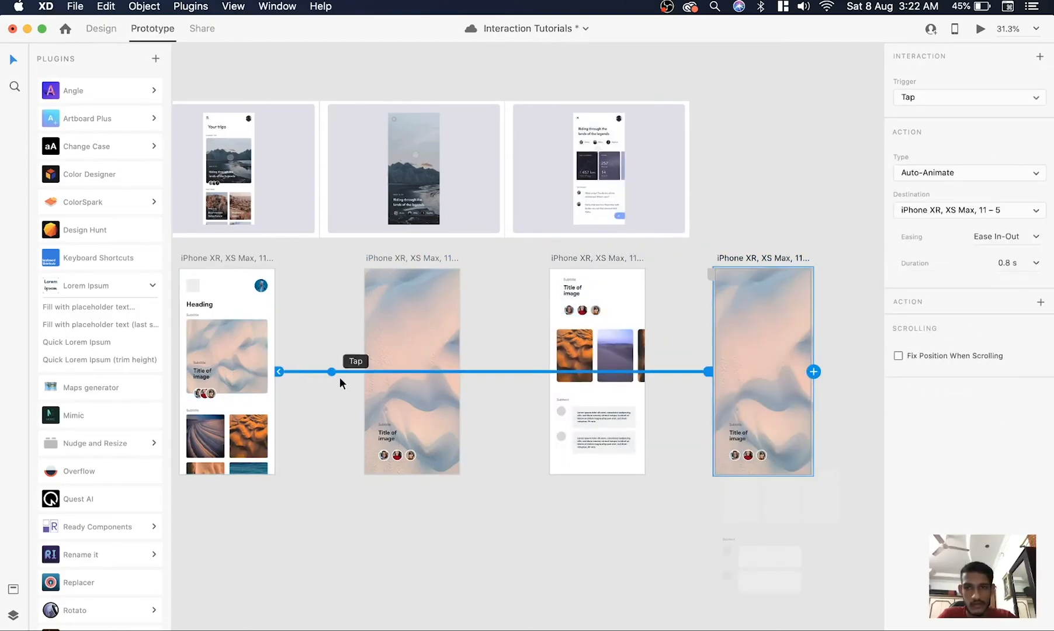
{"action": "left_click", "coordinate": [342, 377]}
Open the prototype preview from the first artboard and minimize the document, OBS and Finder windows behind it
{"action": "scroll", "coordinate": [341, 377], "scroll_direction": "left", "scroll_amount": 3}
{"action": "scroll", "coordinate": [342, 376], "scroll_direction": "up", "scroll_amount": 3}
{"action": "left_click", "coordinate": [365, 362]}
{"action": "key", "text": "super+Return"}
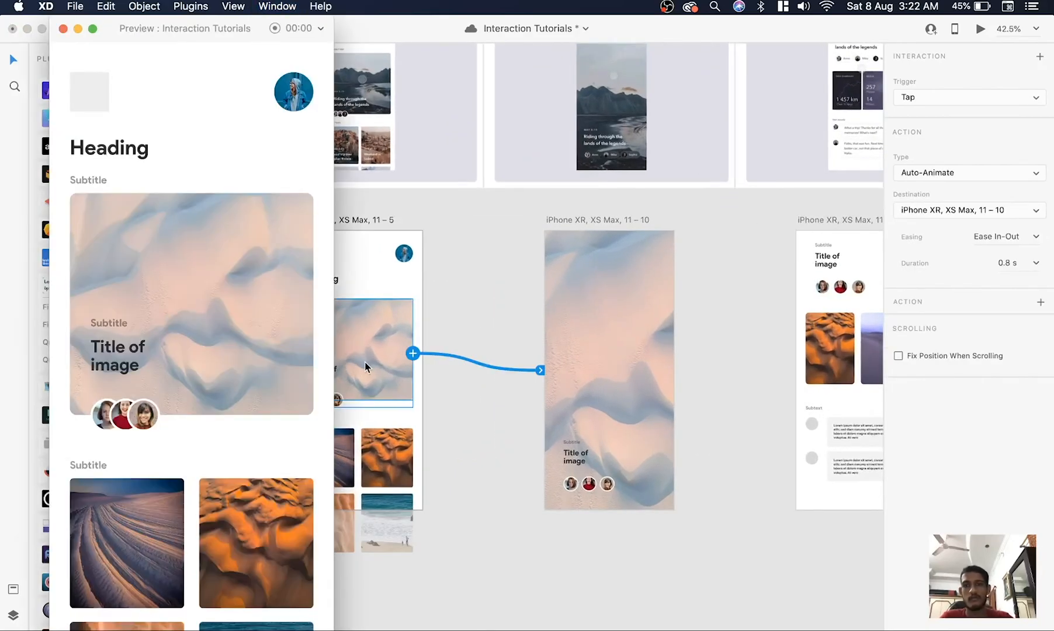
{"action": "left_click_drag", "start_coordinate": [154, 31], "coordinate": [409, 36]}
{"action": "left_click", "coordinate": [26, 28]}
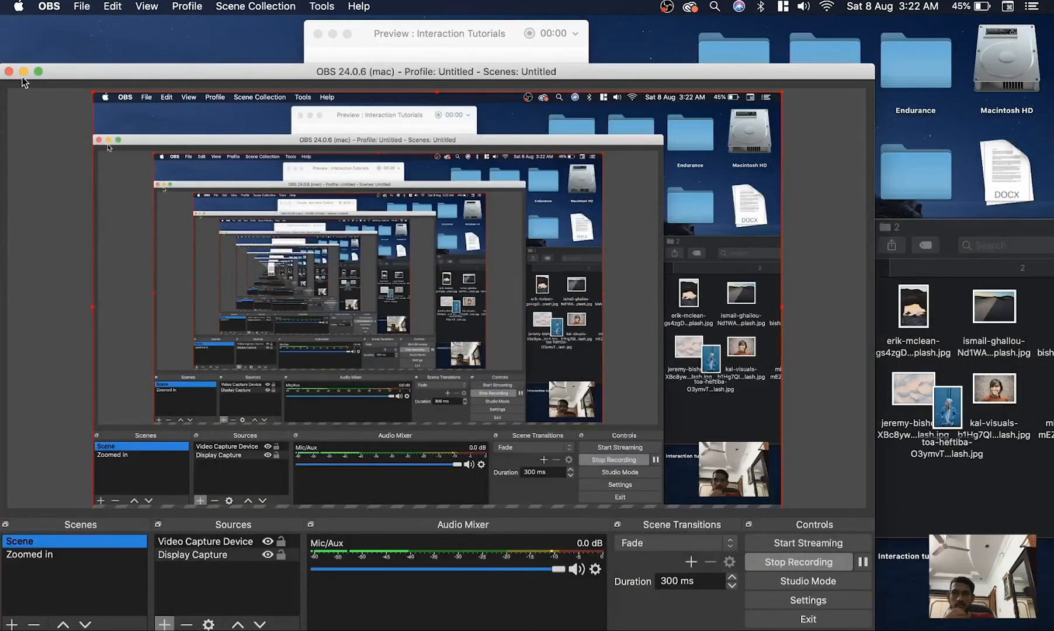
{"action": "left_click", "coordinate": [23, 70]}
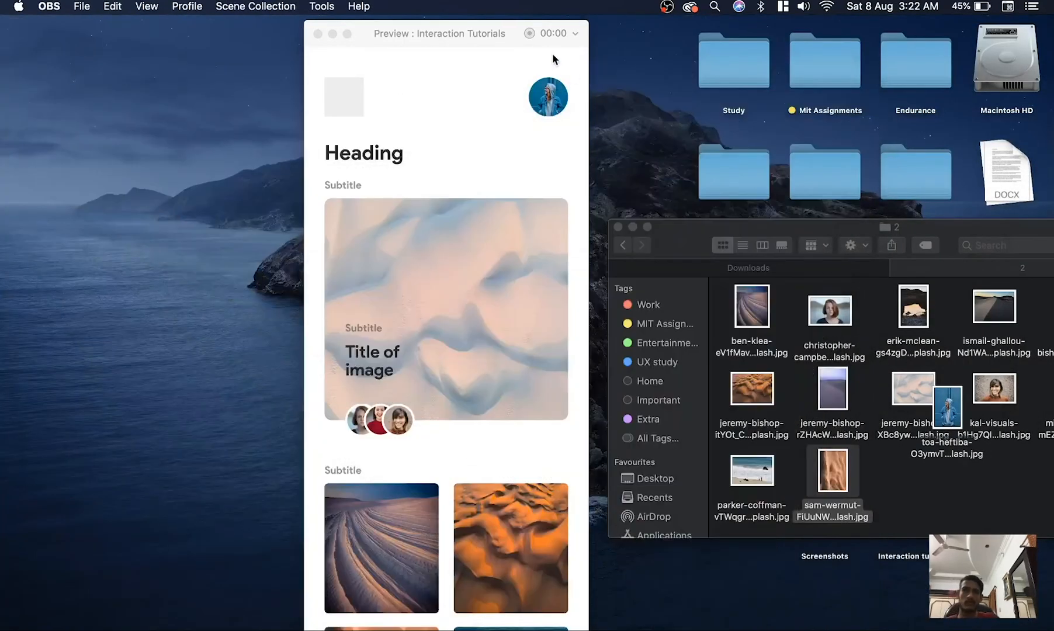
{"action": "left_click_drag", "start_coordinate": [481, 27], "coordinate": [415, 38]}
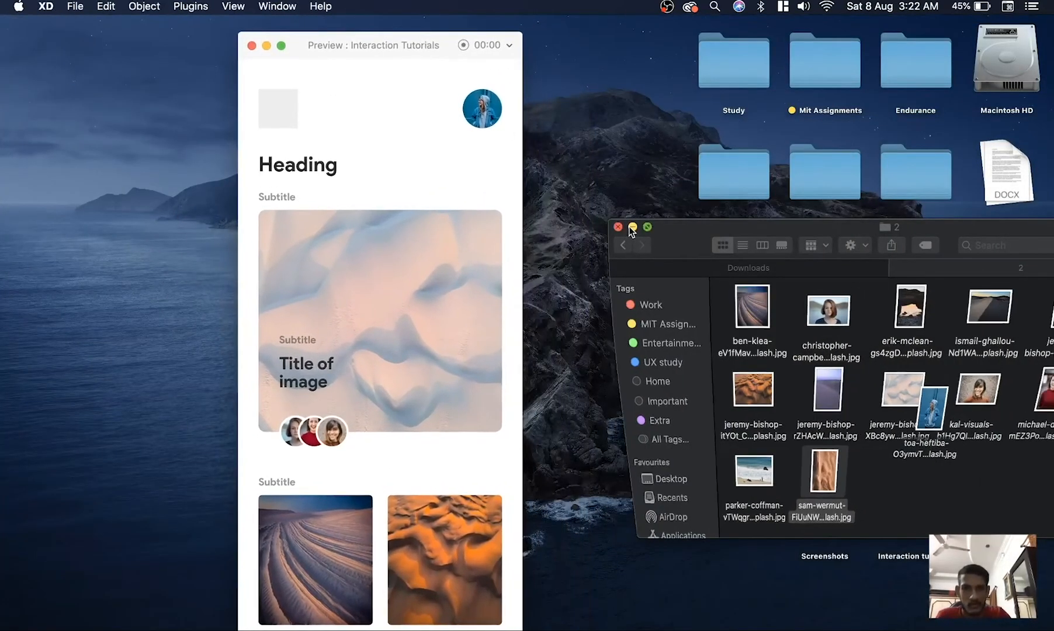
{"action": "left_click", "coordinate": [632, 227]}
{"action": "left_click_drag", "start_coordinate": [360, 44], "coordinate": [356, 32]}
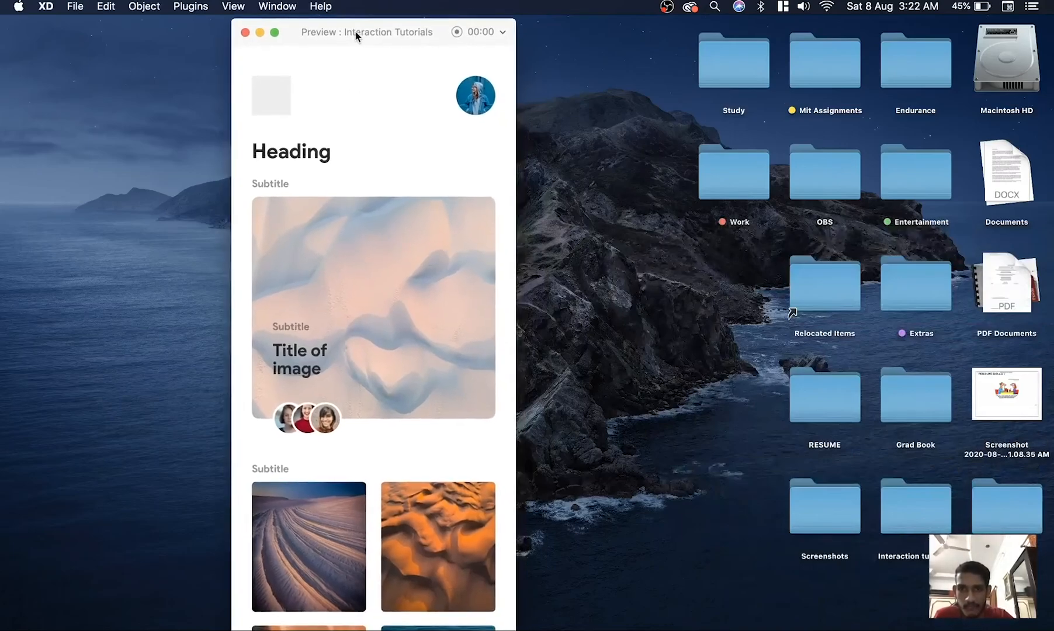
Play the preview from the first screen through the full-screen image to the details screen
{"action": "scroll", "coordinate": [383, 213], "scroll_direction": "down", "scroll_amount": 1}
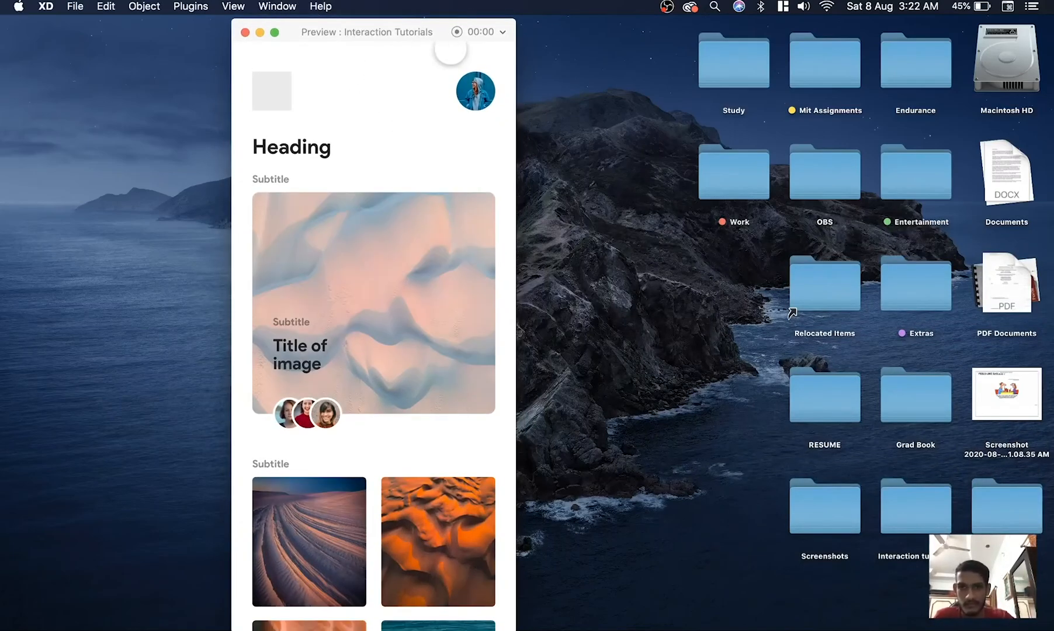
{"action": "left_click", "coordinate": [380, 296]}
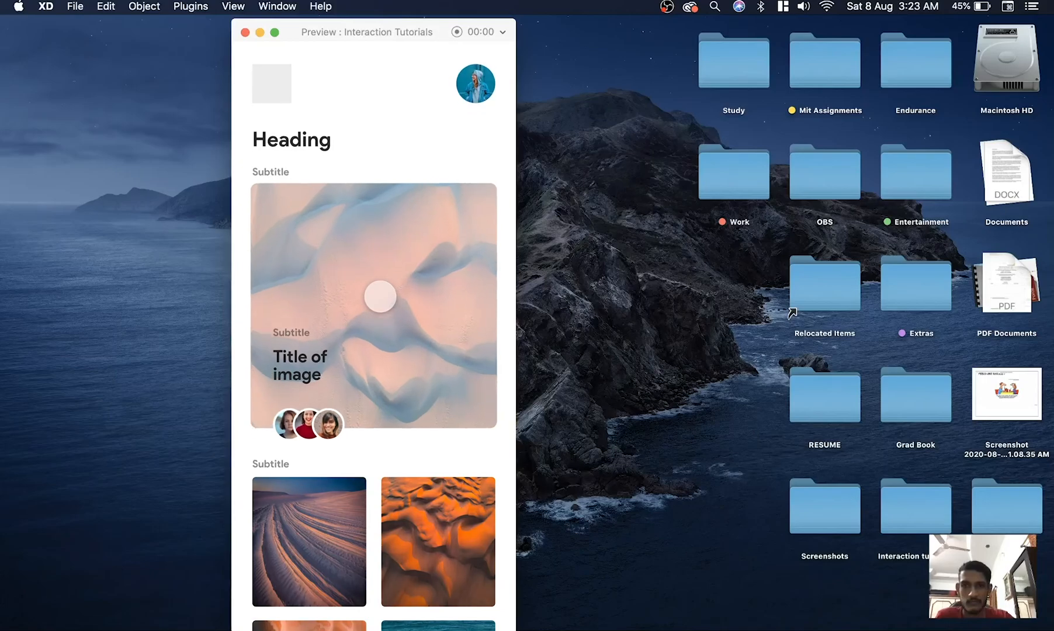
{"action": "left_click_drag", "start_coordinate": [378, 374], "coordinate": [392, 299]}
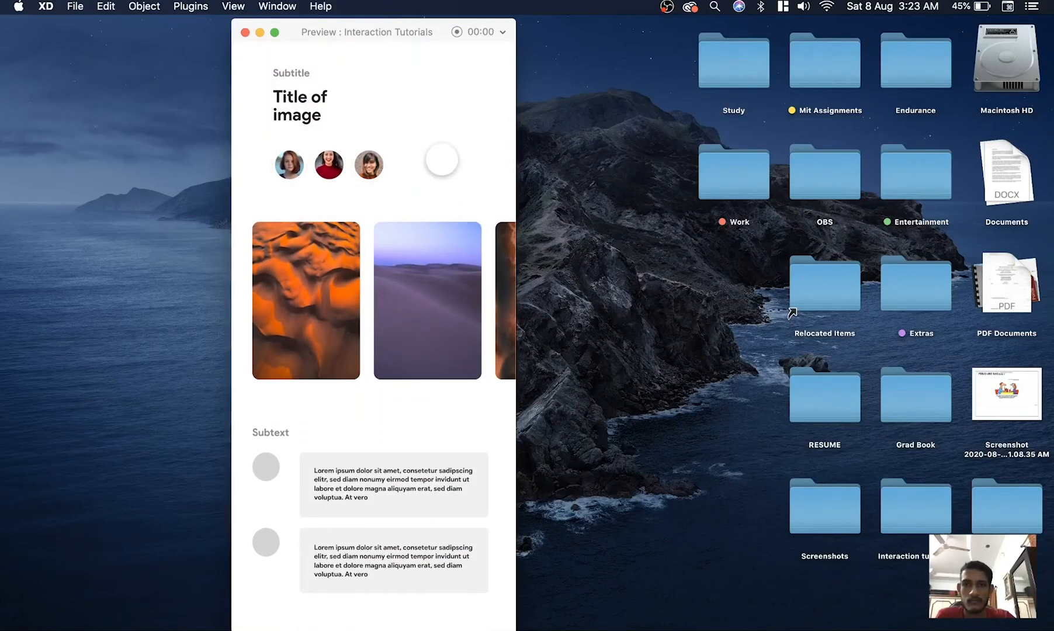
Switch to Safari to compare with the reference animation wand.gif, then return to the prototype preview
{"action": "key", "text": "ctrl+Up"}
{"action": "left_click", "coordinate": [464, 57]}
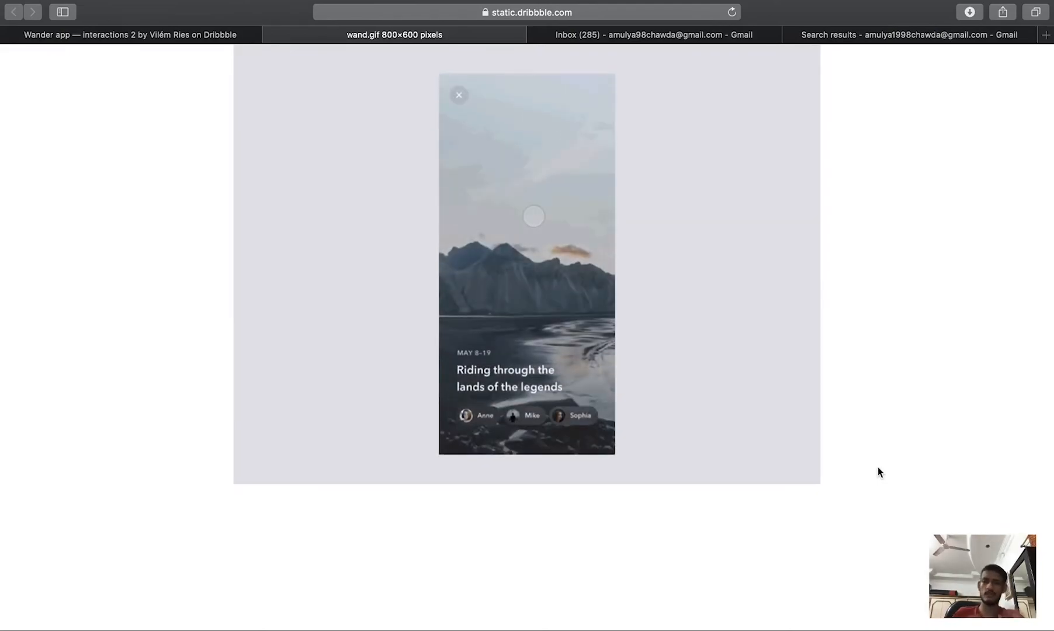
{"action": "key", "text": "ctrl+Up"}
{"action": "left_click", "coordinate": [405, 360]}
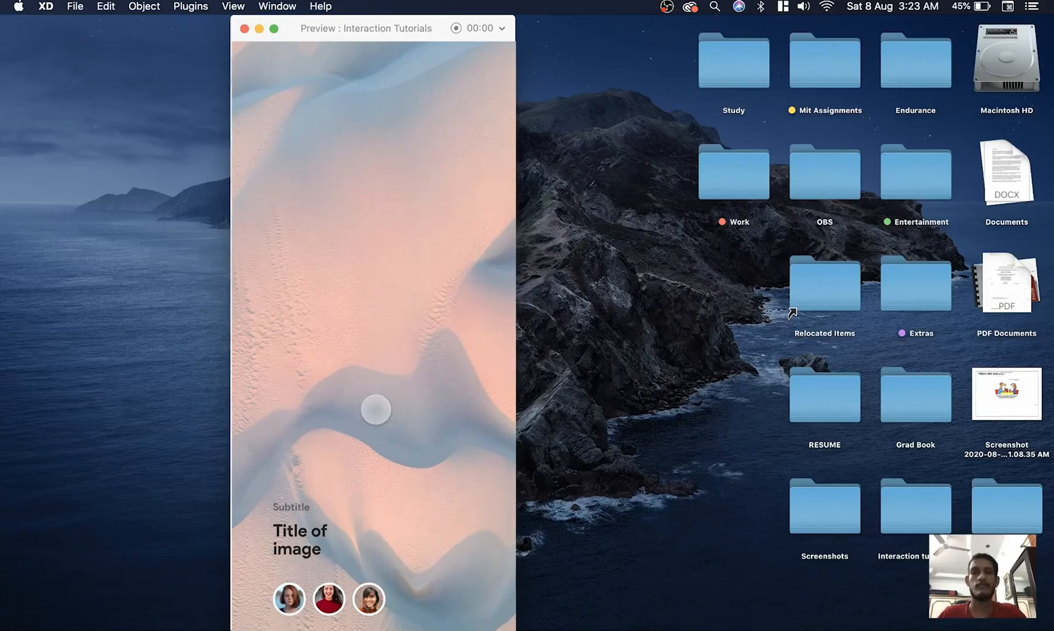
Finish stepping through the preview, close it and restore the minimized Interaction Tutorials document
{"action": "left_click", "coordinate": [392, 299]}
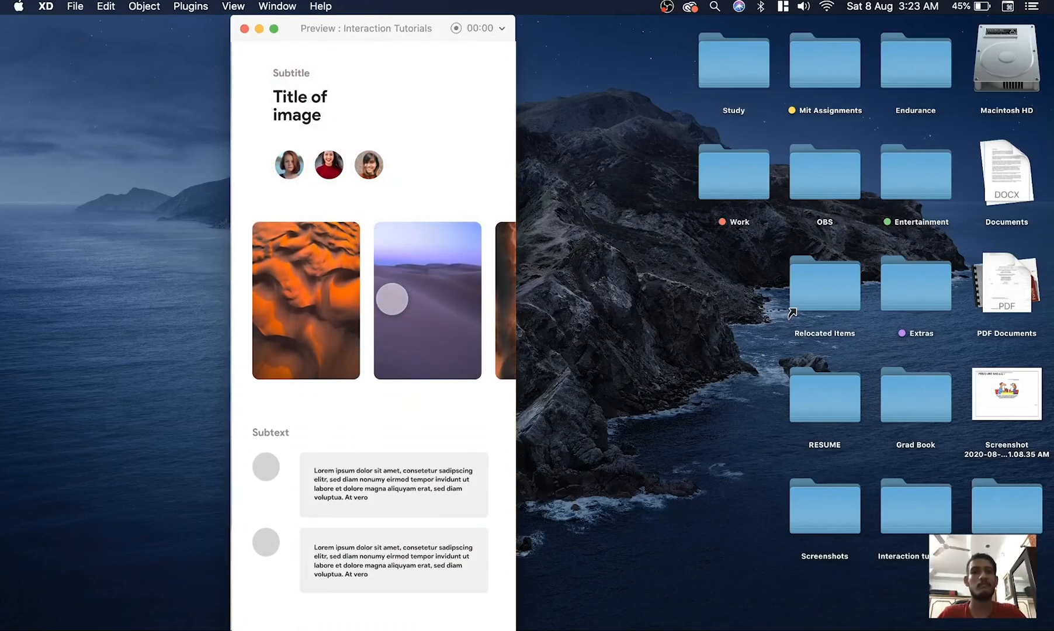
{"action": "left_click", "coordinate": [244, 29]}
{"action": "key", "text": "ctrl+Up"}
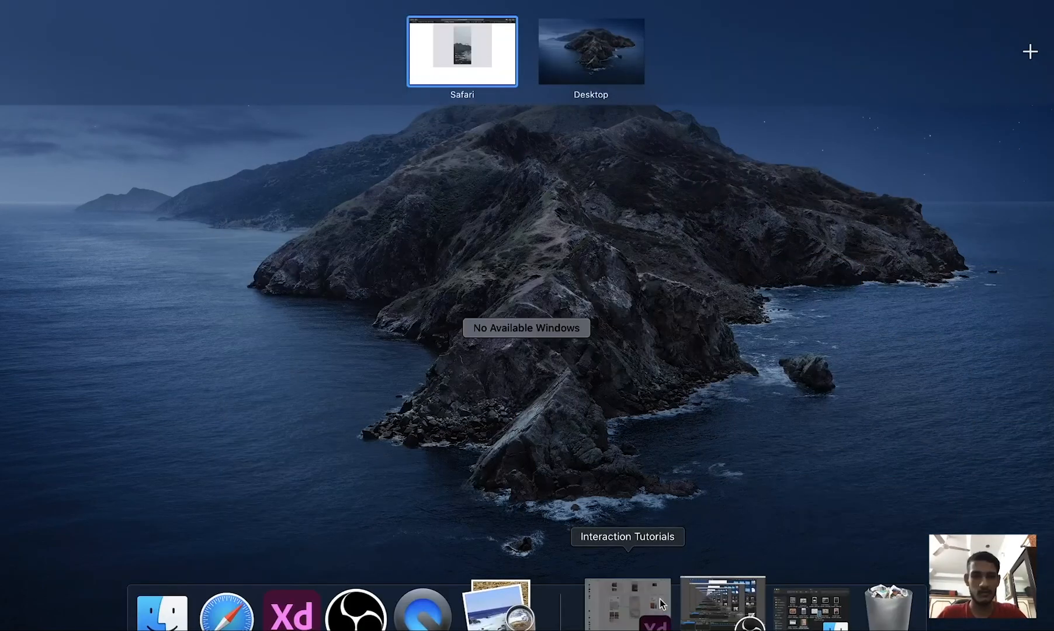
{"action": "left_click", "coordinate": [660, 599]}
{"action": "left_click", "coordinate": [490, 505]}
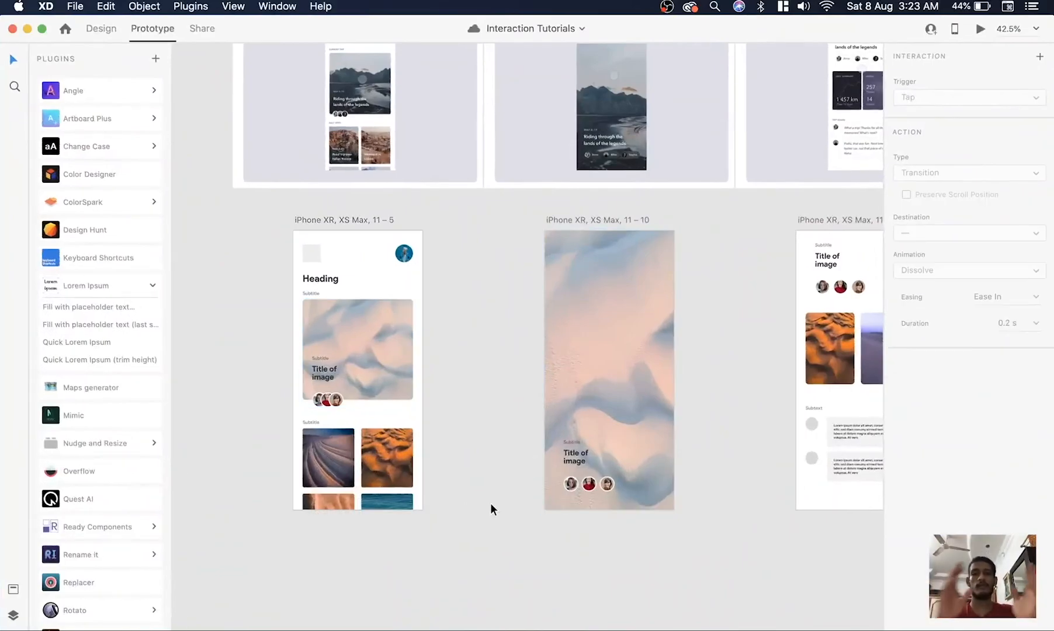